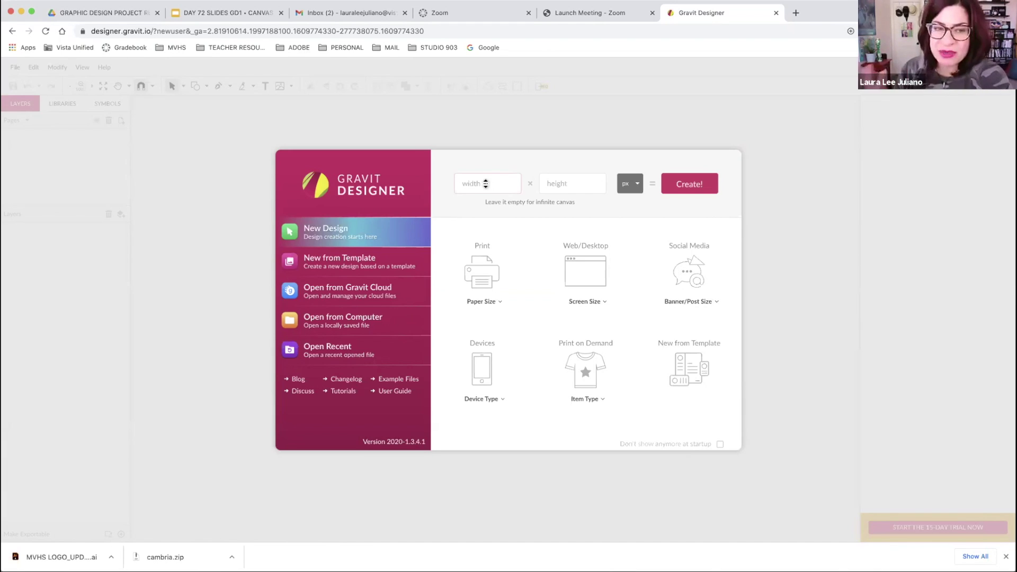
Create a new blank design 5 inches wide by 7 inches high.
click(634, 186)
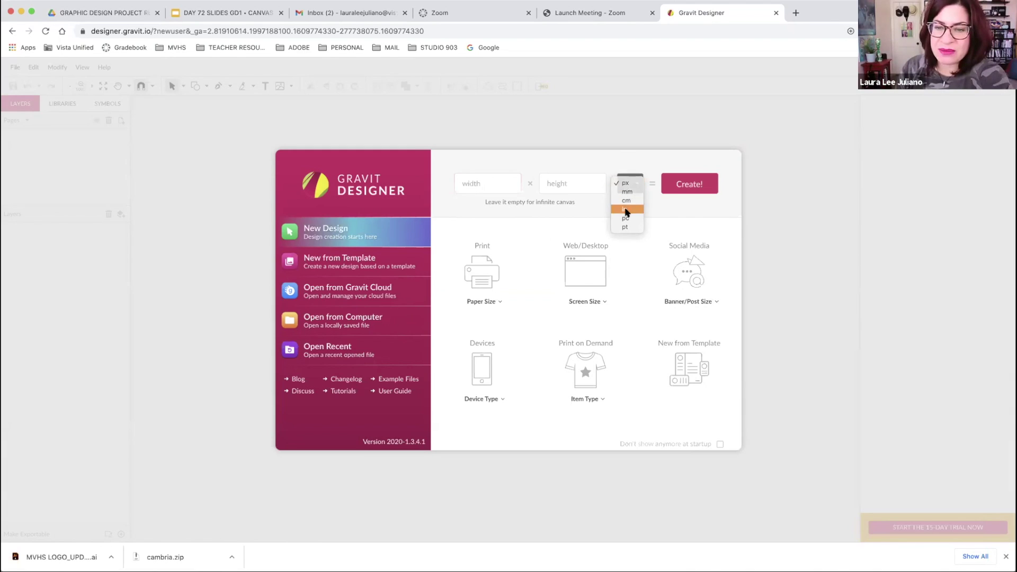
click(625, 210)
click(486, 182)
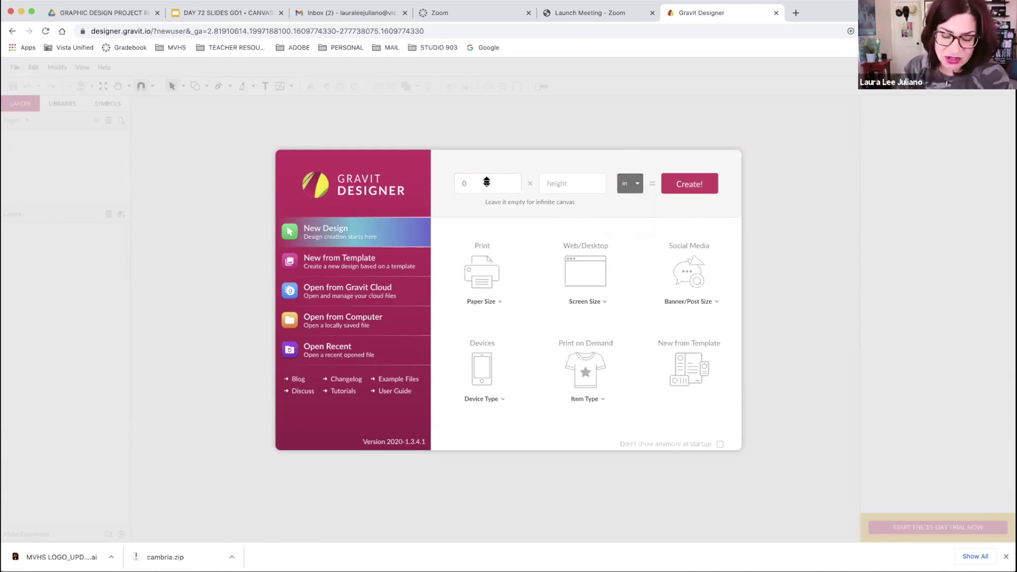
double_click(485, 183)
text(5)
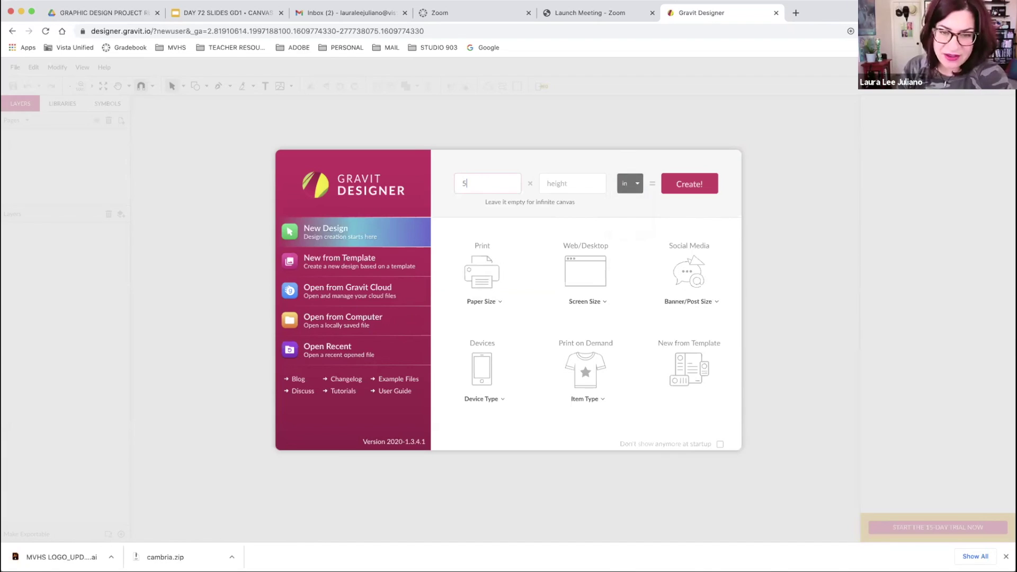
click(564, 183)
text(7)
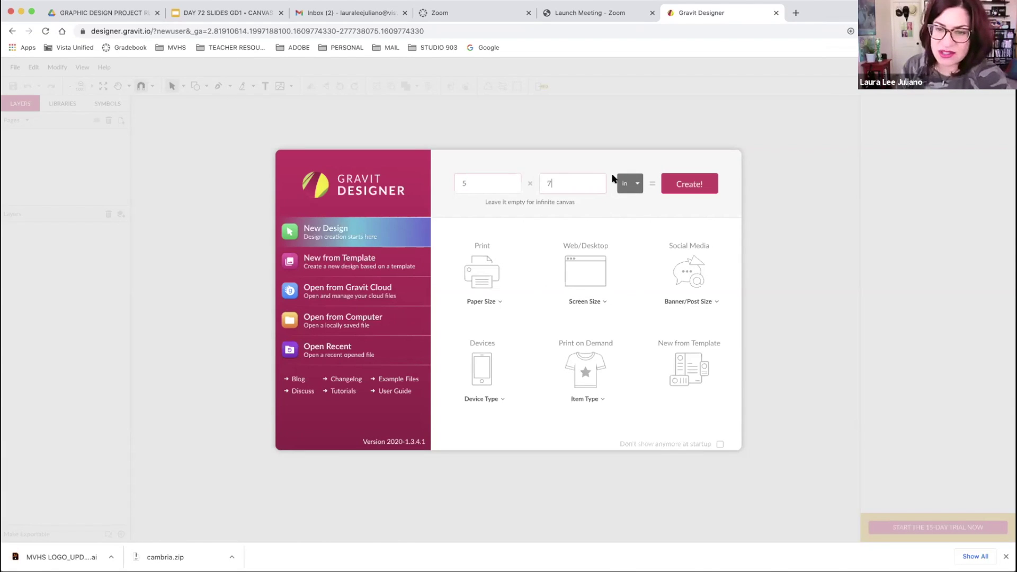
click(688, 187)
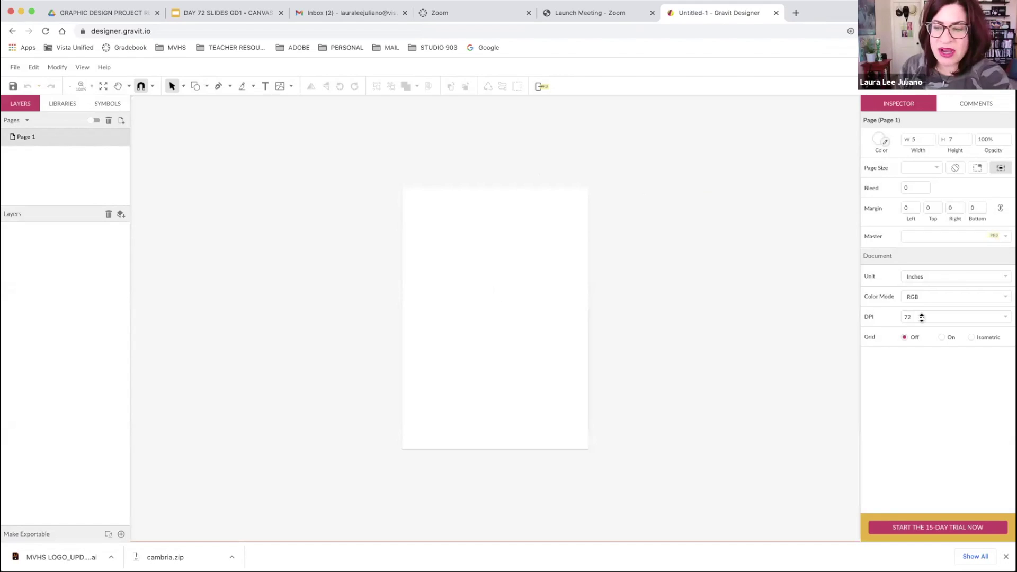
click(921, 316)
text(300)
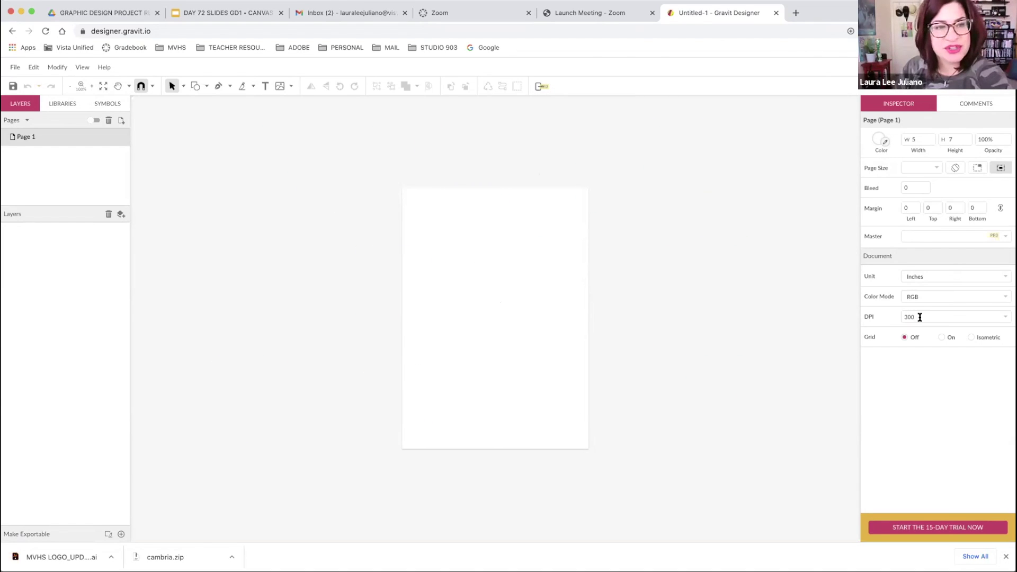
key(super+z)
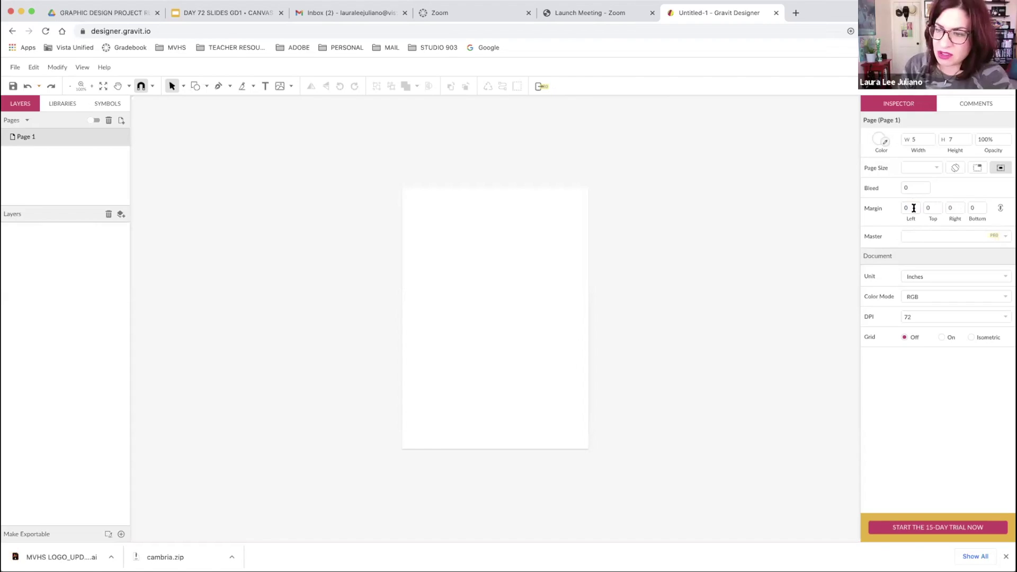
Set all four page margins to 0.25 inches and rename the page COVER.
text(.25)
key(Return)
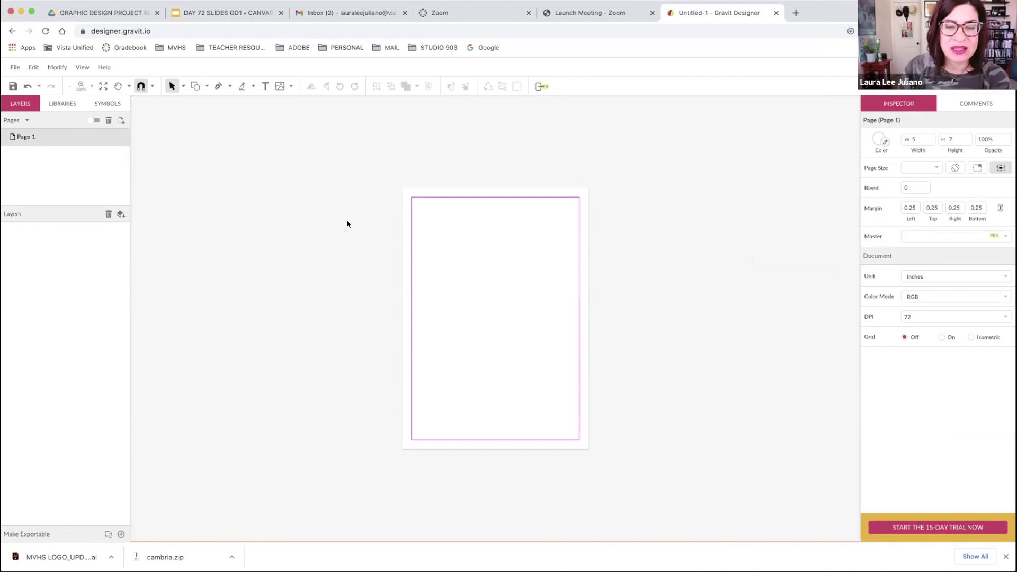
click(34, 136)
double_click(34, 136)
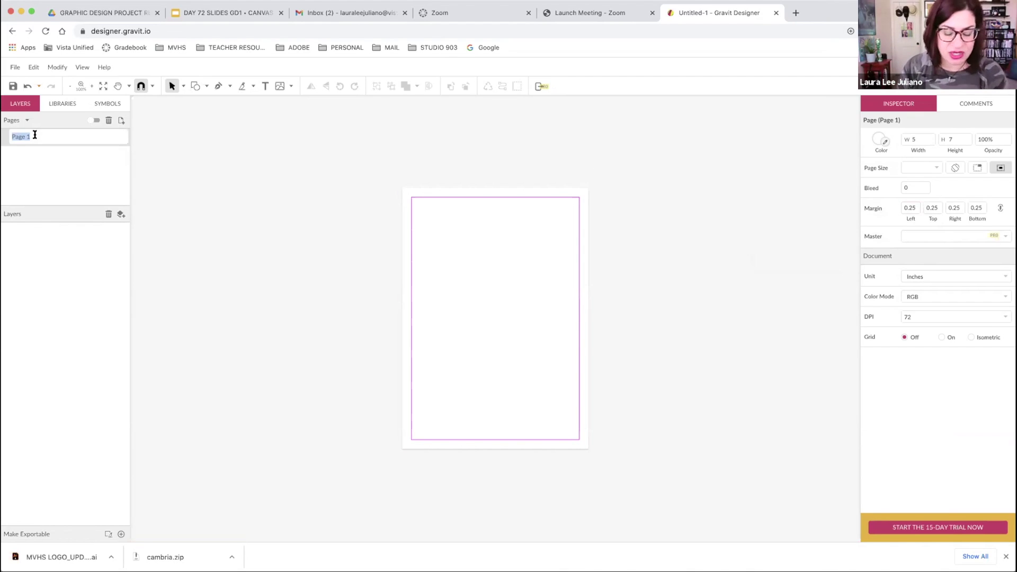
text(COVER)
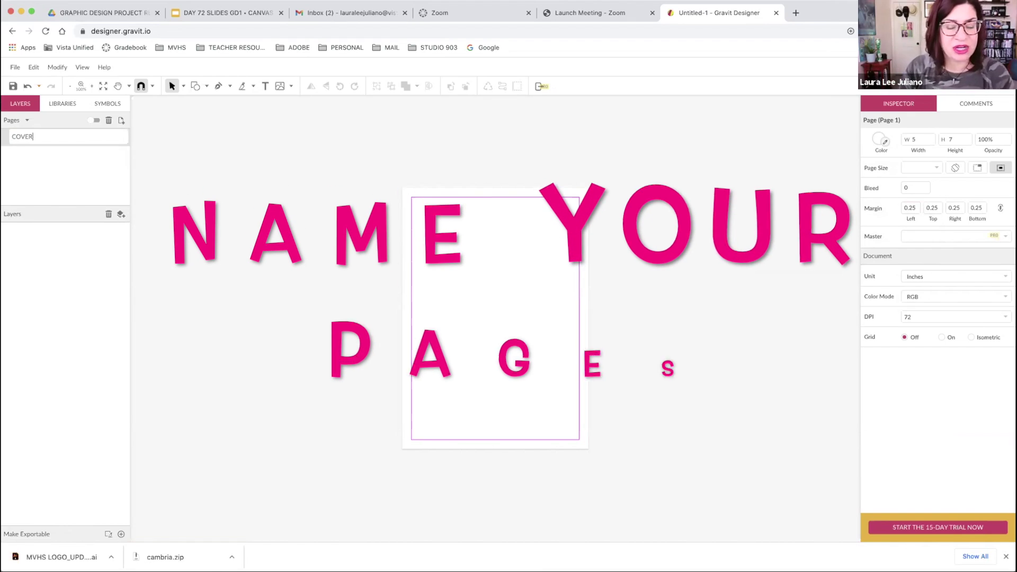
key(Return)
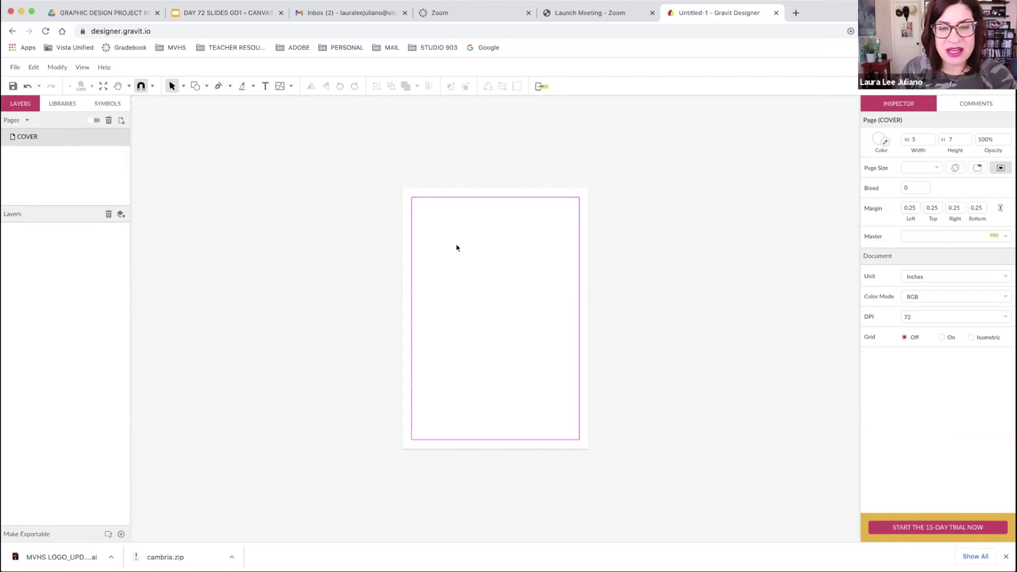
Add a second page named SPINE and show all pages of the document side by side.
click(120, 121)
double_click(22, 152)
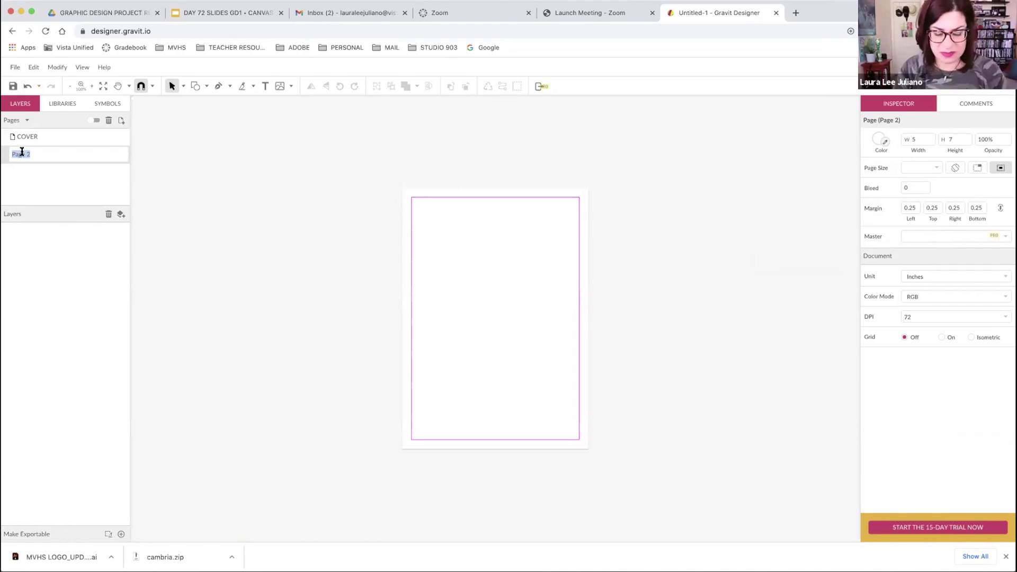
text(SPINE)
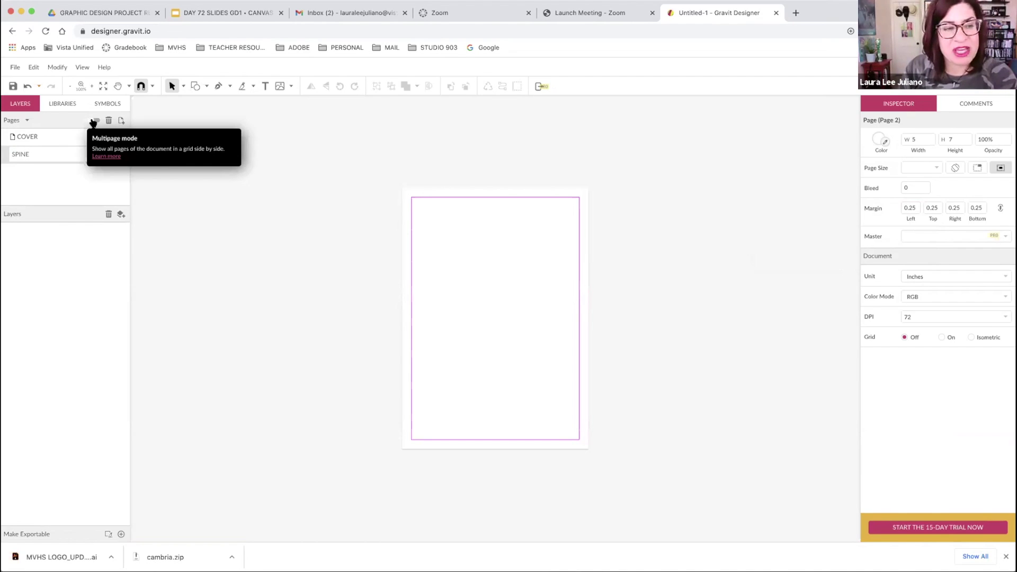
click(93, 121)
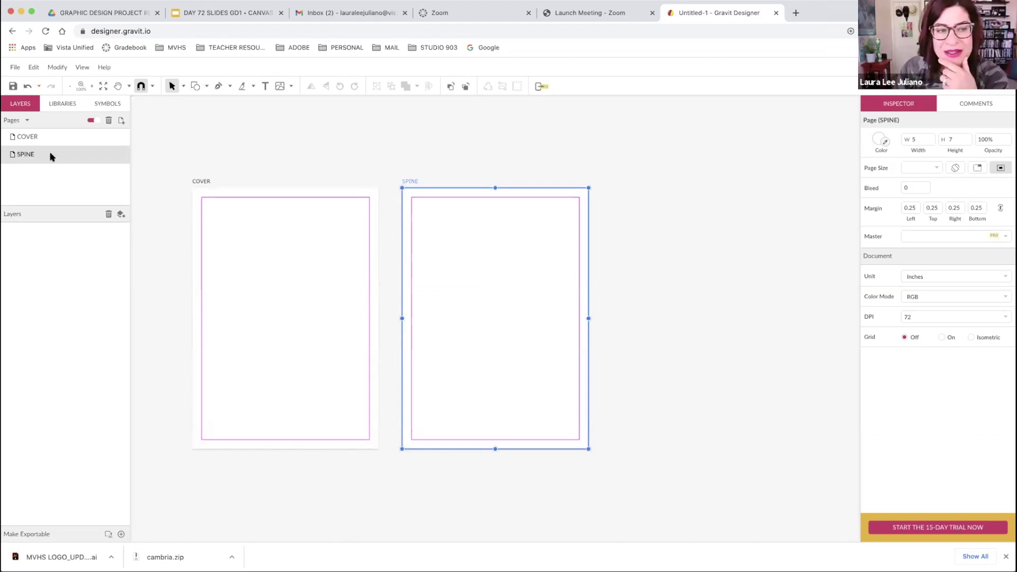
Reorder the pages so SPINE comes before COVER, and arrange the SPINE page to the left of COVER on the canvas.
drag(43, 136, 44, 172)
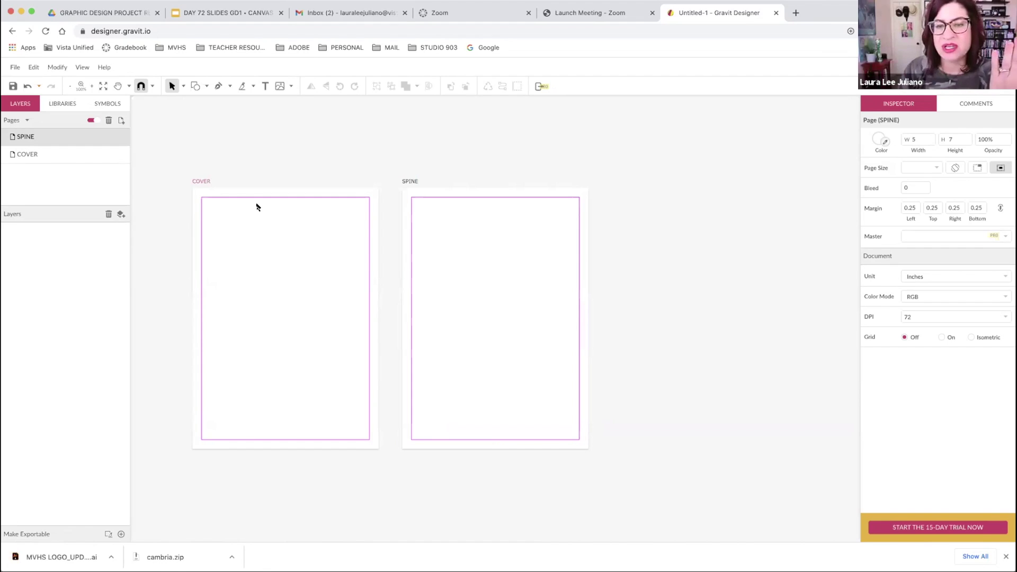
click(415, 180)
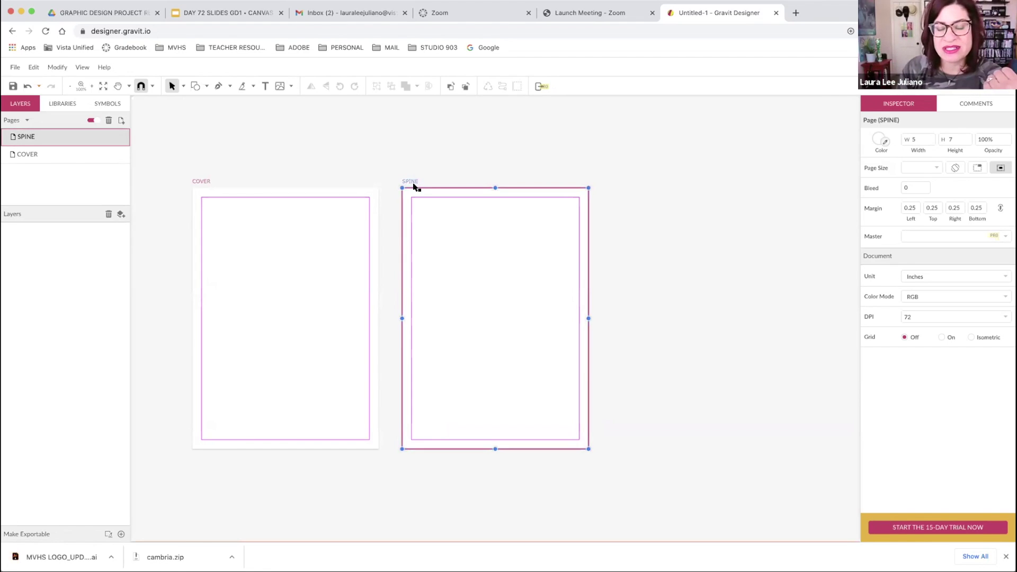
click(234, 181)
drag(58, 171, 264, 192)
key(Left)
key(Left)
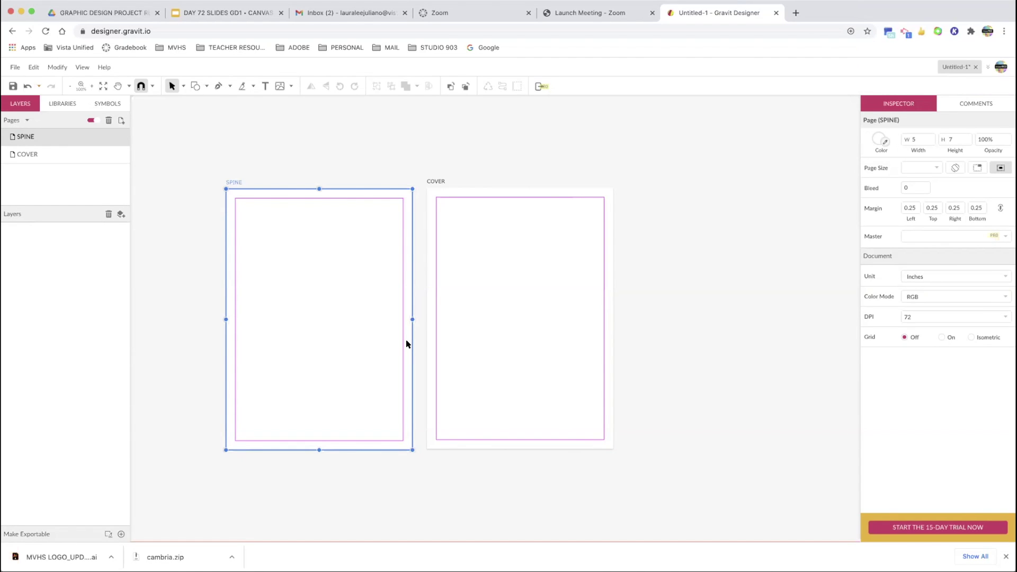
Set the width of the SPINE page to 1 inch.
click(928, 137)
text(1)
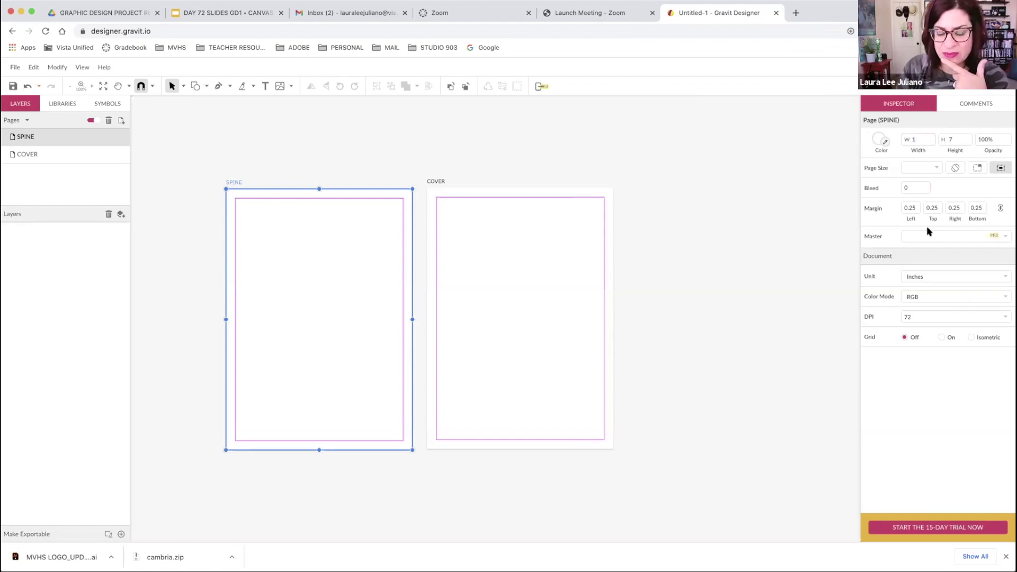
key(Return)
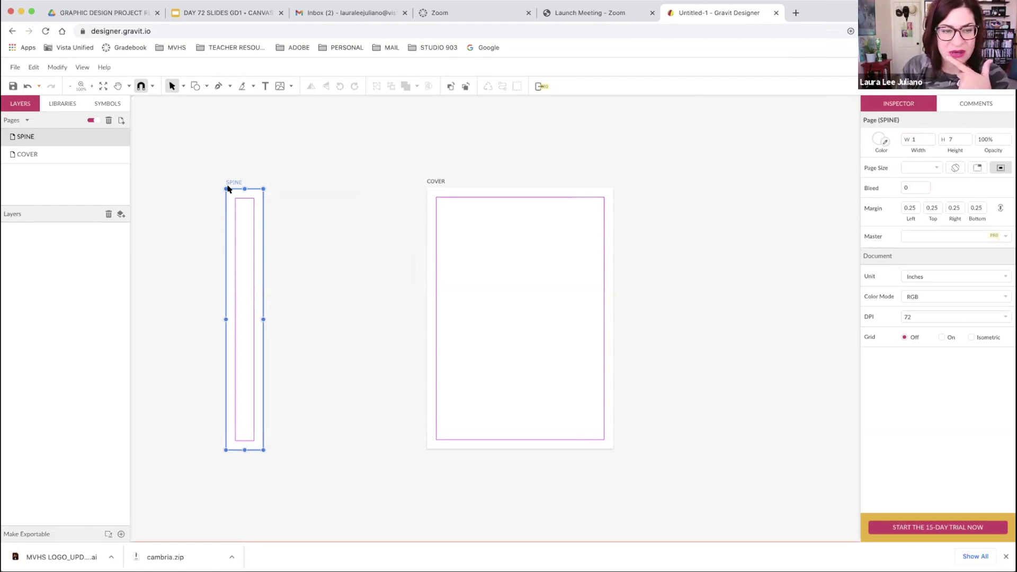
Move the SPINE page close to the left edge of the COVER page, aligned with its top.
drag(232, 186, 376, 189)
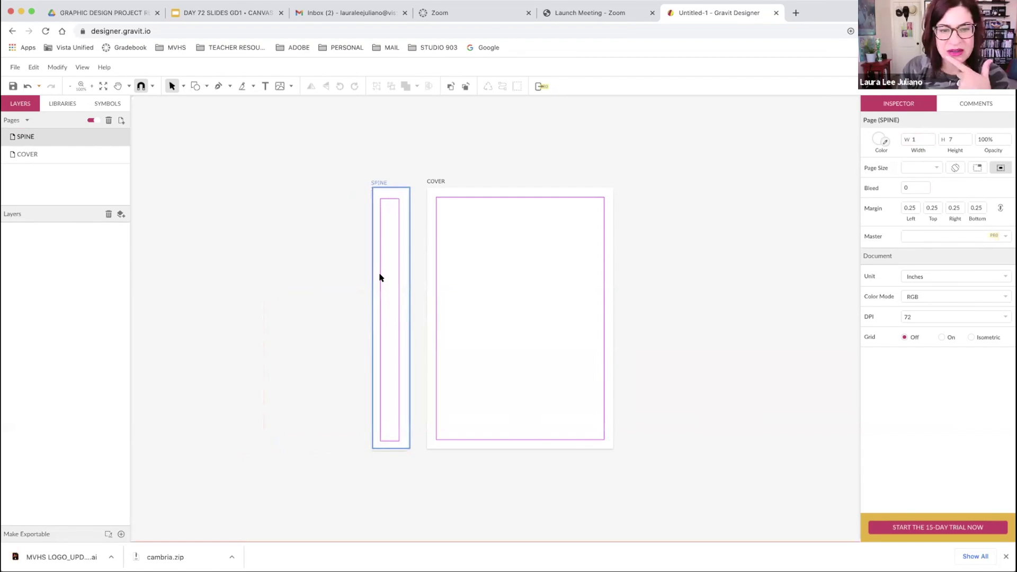
click(721, 299)
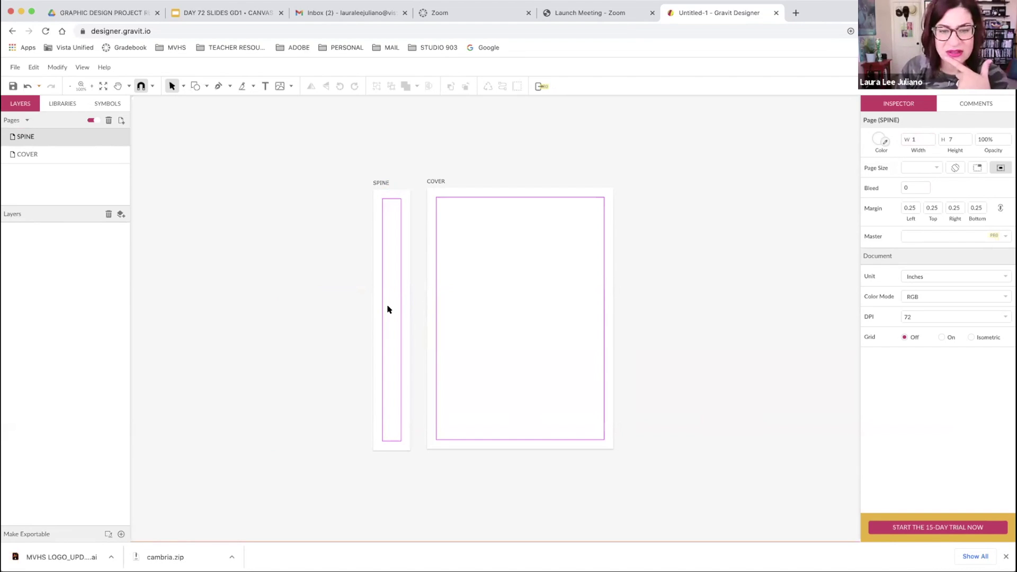
click(383, 184)
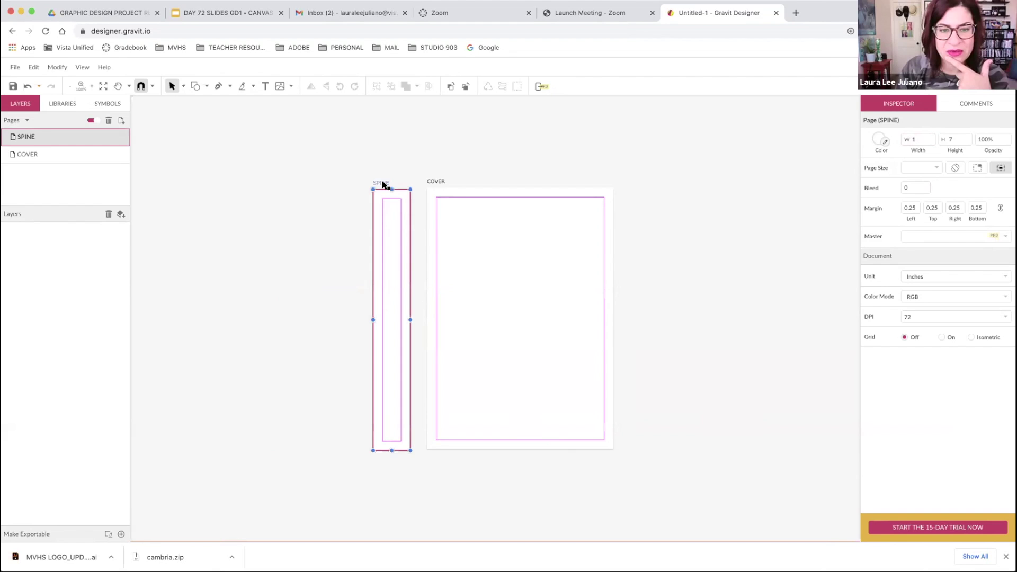
click(561, 173)
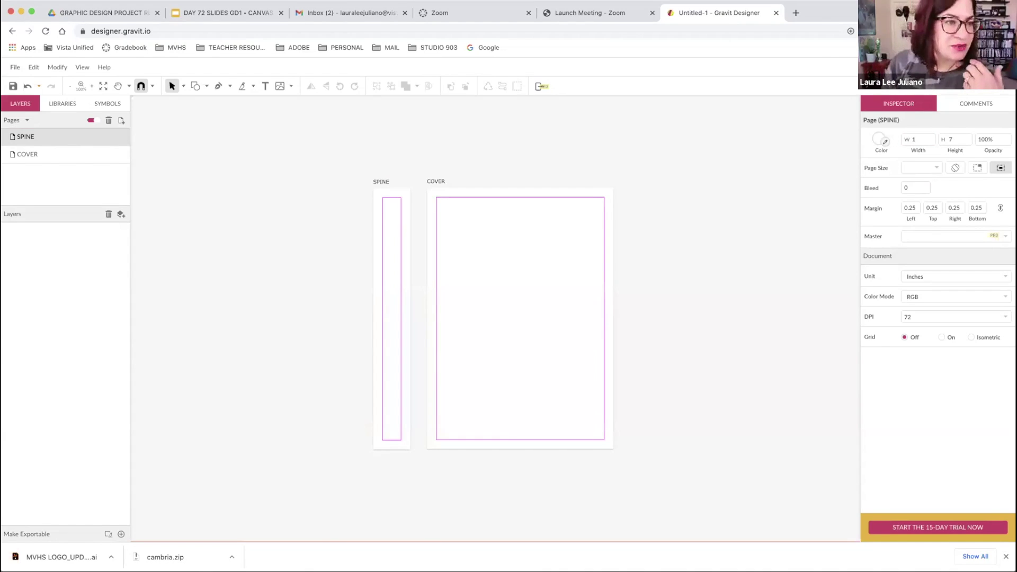
Save the design to the cloud folder STUDIO 903 as P2_yourname_bookcover.
click(18, 66)
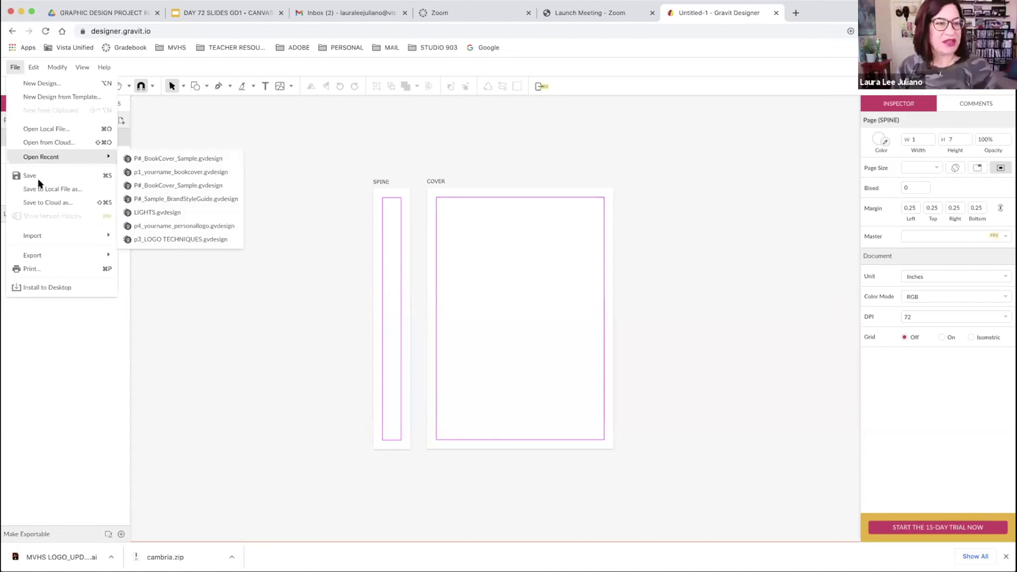
click(40, 203)
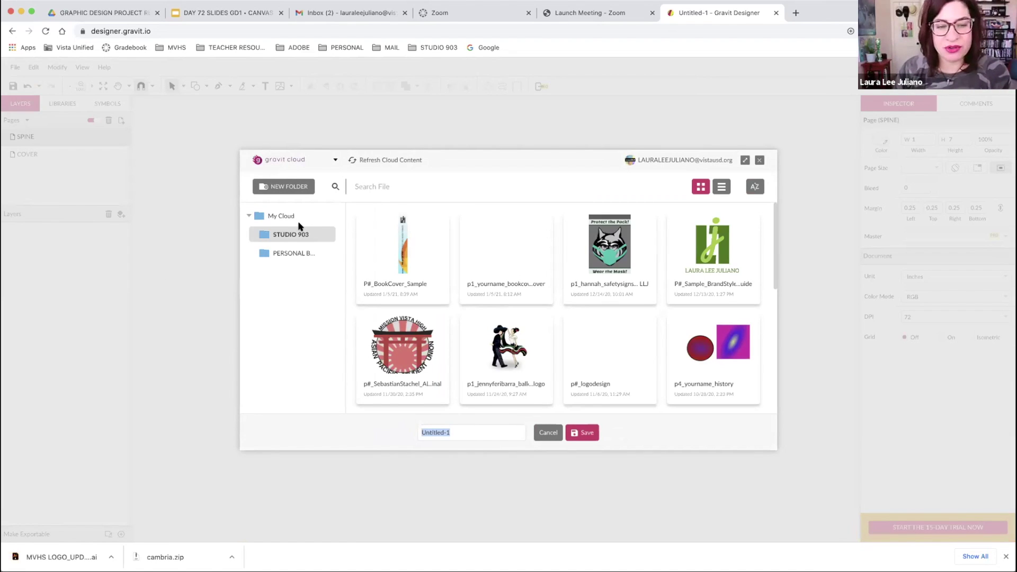
key(Right)
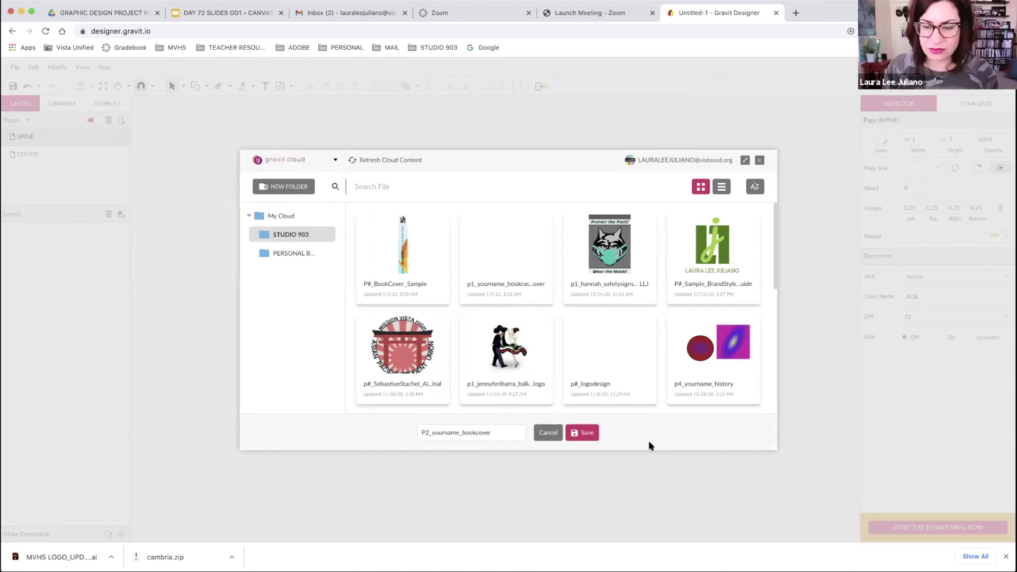
click(584, 428)
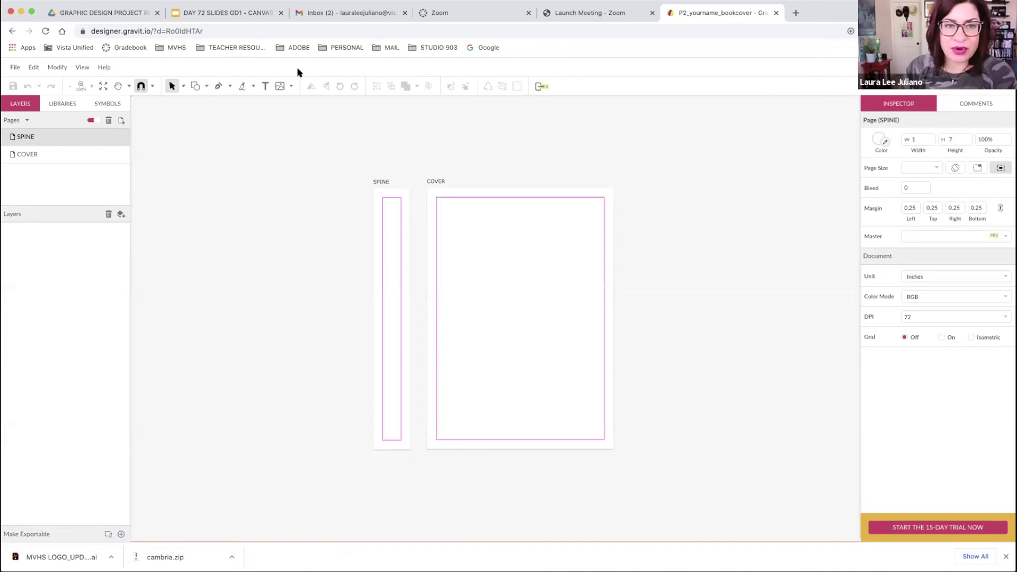
Open Photopea in a new browser tab from the STUDIO 903 bookmarks.
click(796, 13)
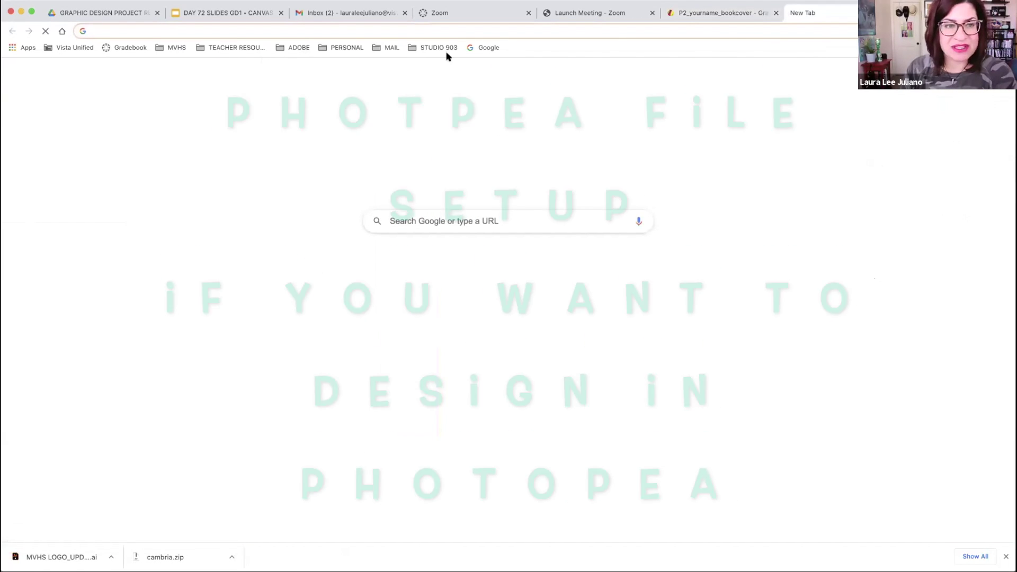
click(444, 48)
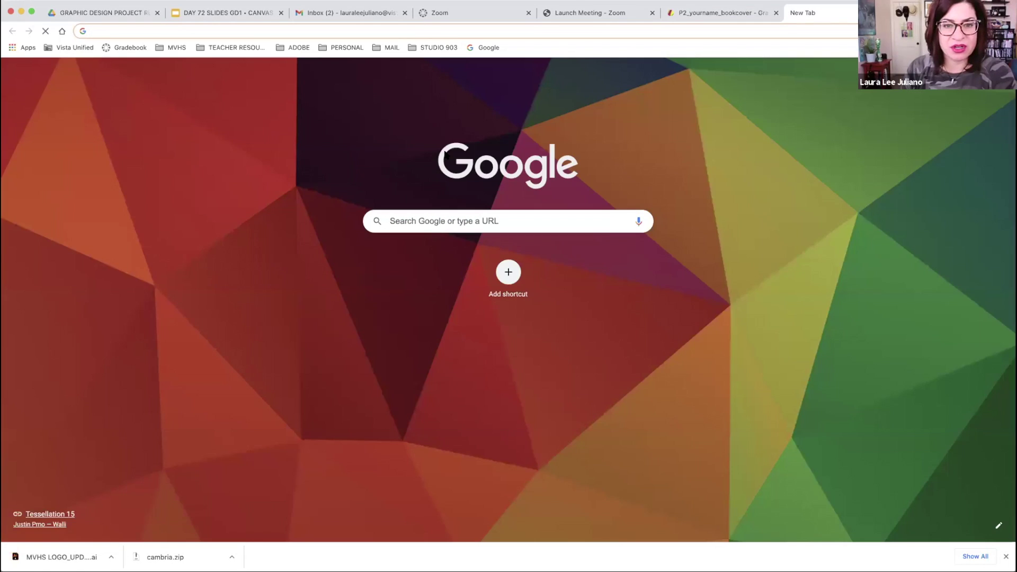
click(444, 153)
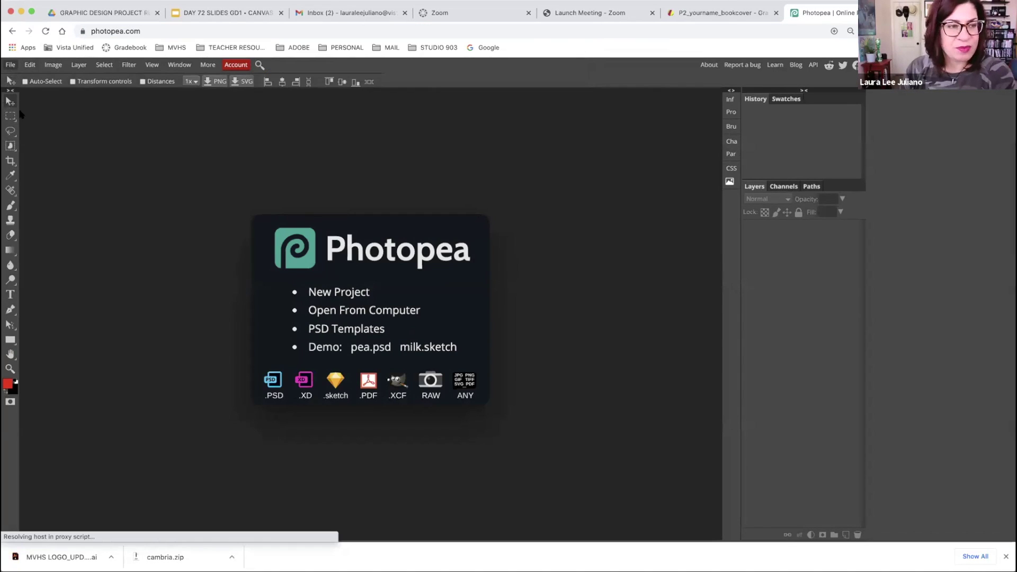
Start a new Photopea project and name it p2_yourname_bookcover.
click(10, 64)
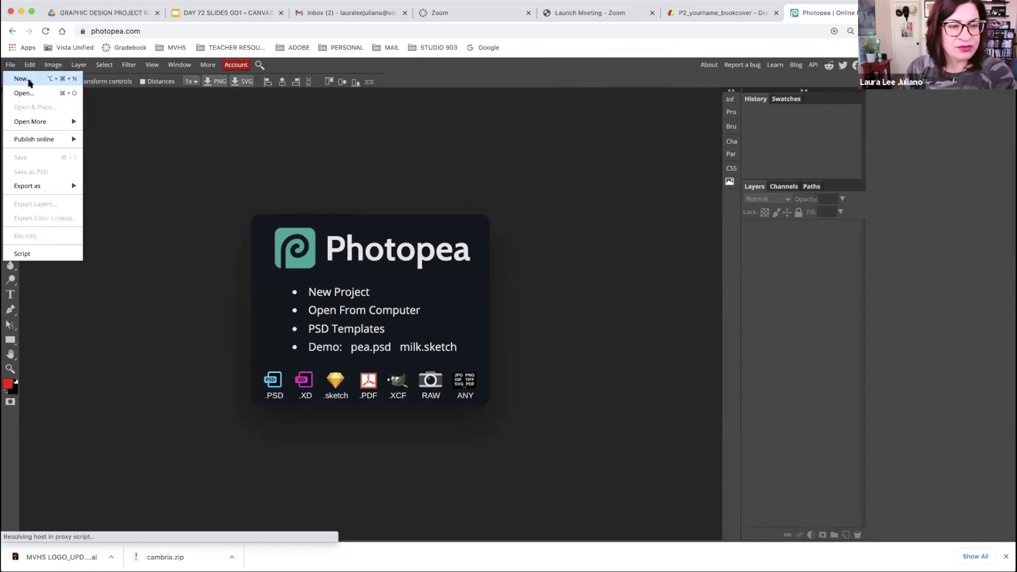
click(21, 79)
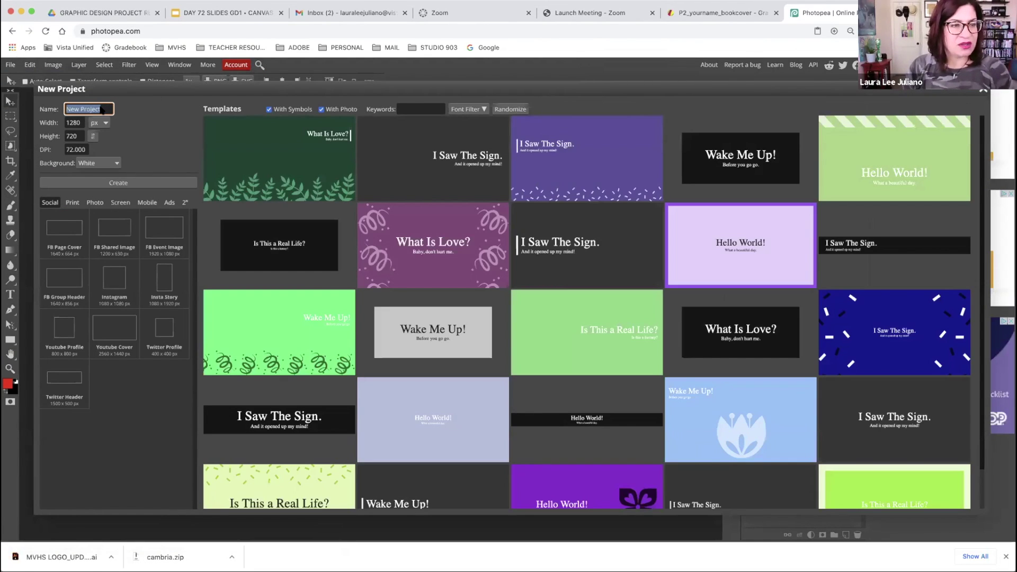
key(Right)
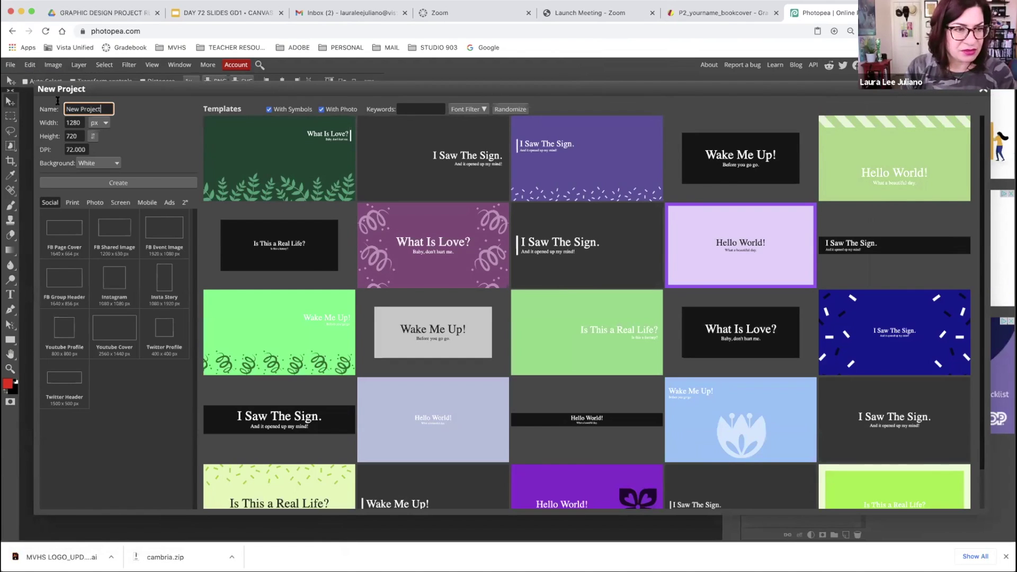
key(super+a)
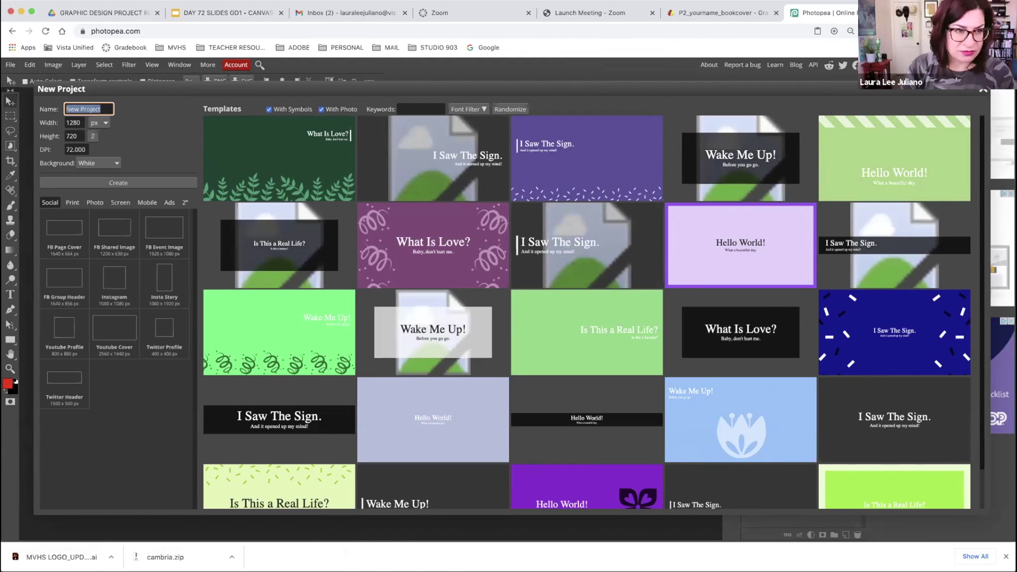
text(p)
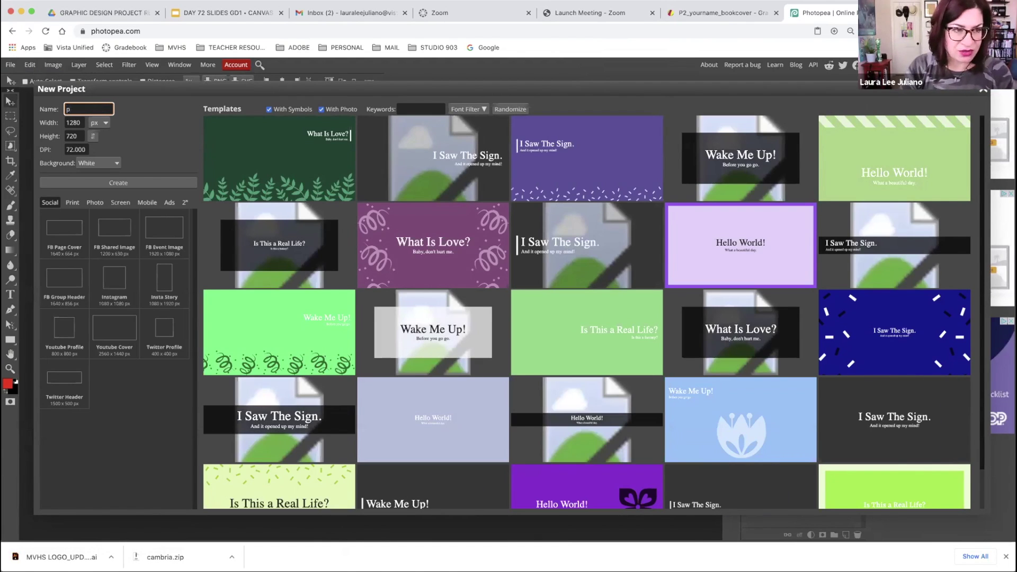
text(2_yourname_b)
text(ookcover)
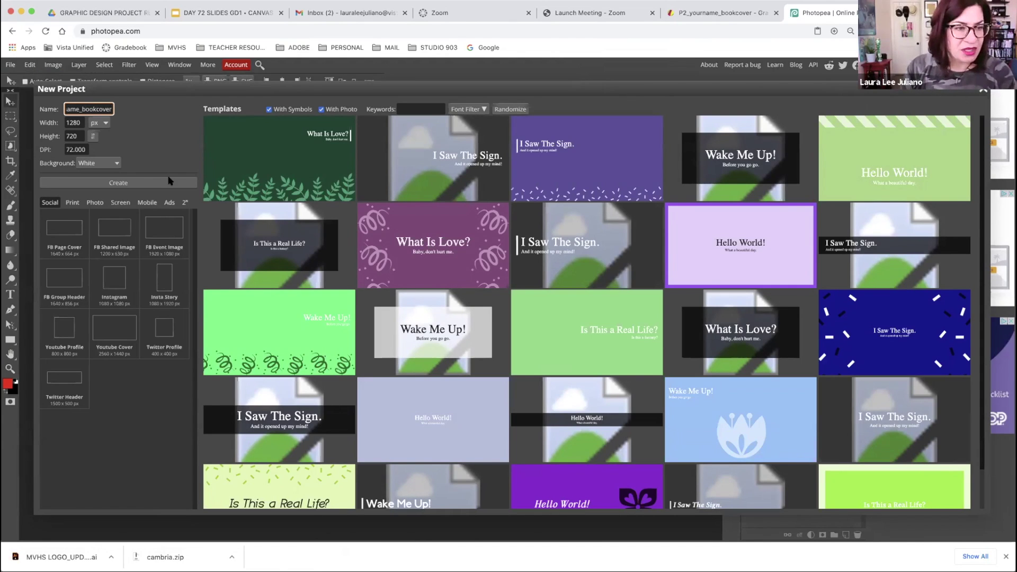
Set the new project's size to 5 inches wide by 7 inches high at 300 DPI and create it.
click(99, 122)
click(82, 119)
double_click(77, 123)
text(5)
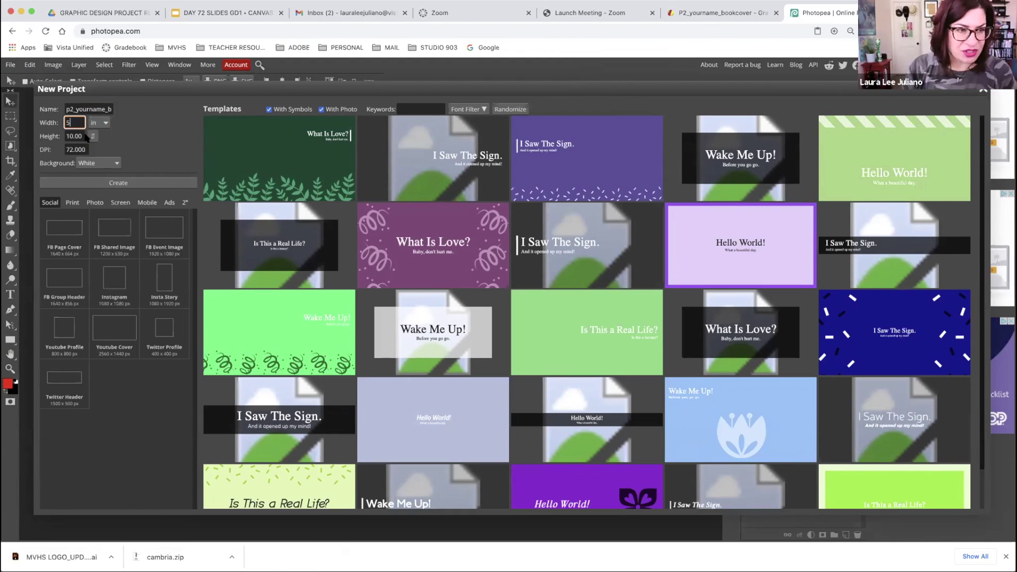
double_click(73, 136)
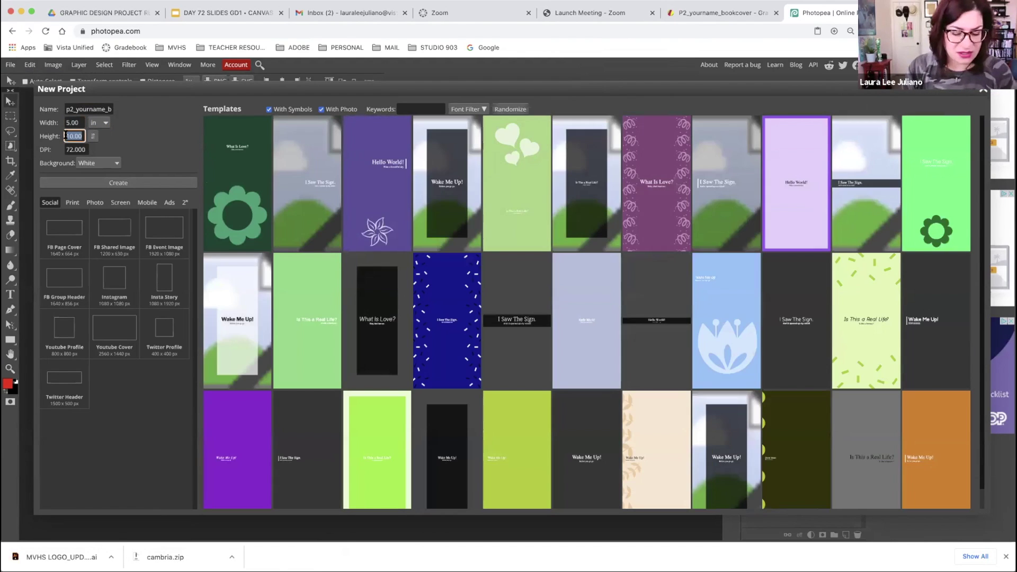
text(7)
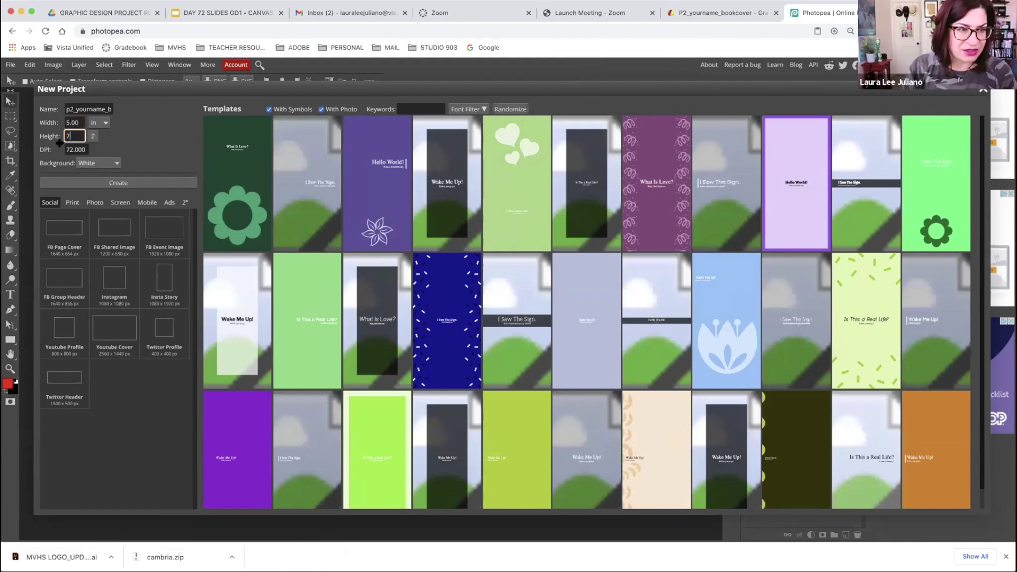
key(Tab)
text(300)
click(122, 183)
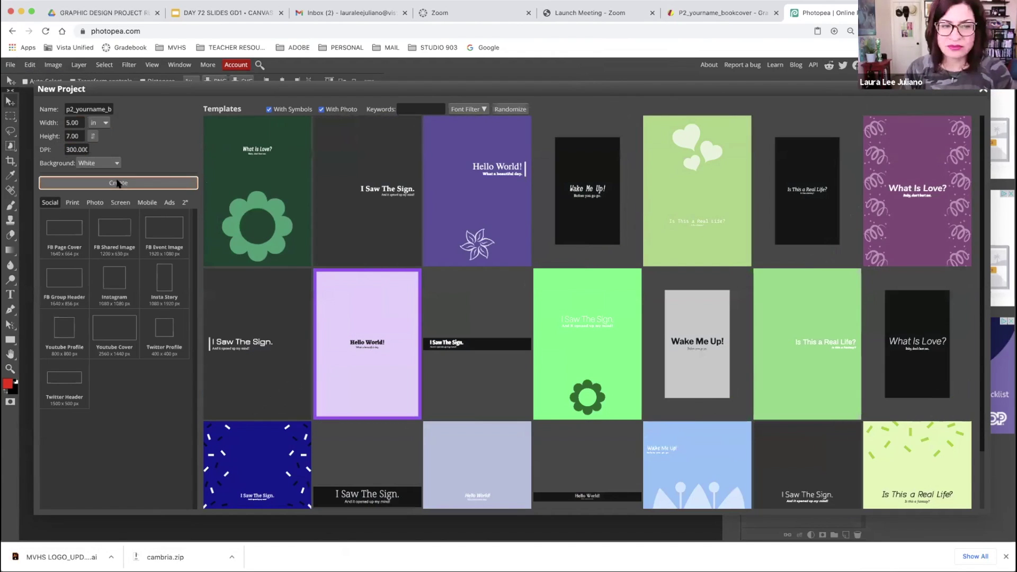
click(118, 183)
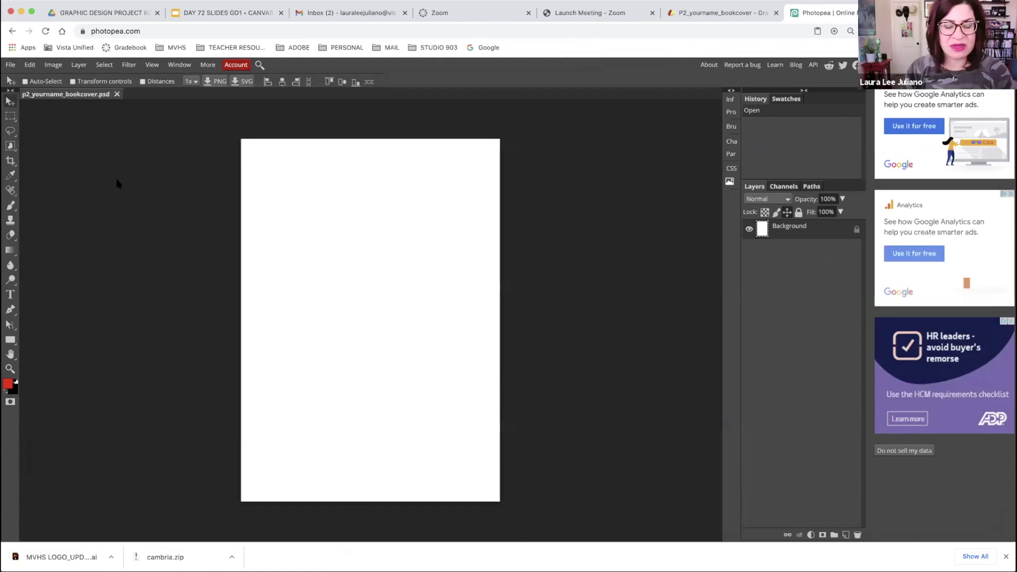
Create a second project named p2_yourname_bookspine with a width of 1 inch, and view the cover and spine documents in turn.
click(11, 65)
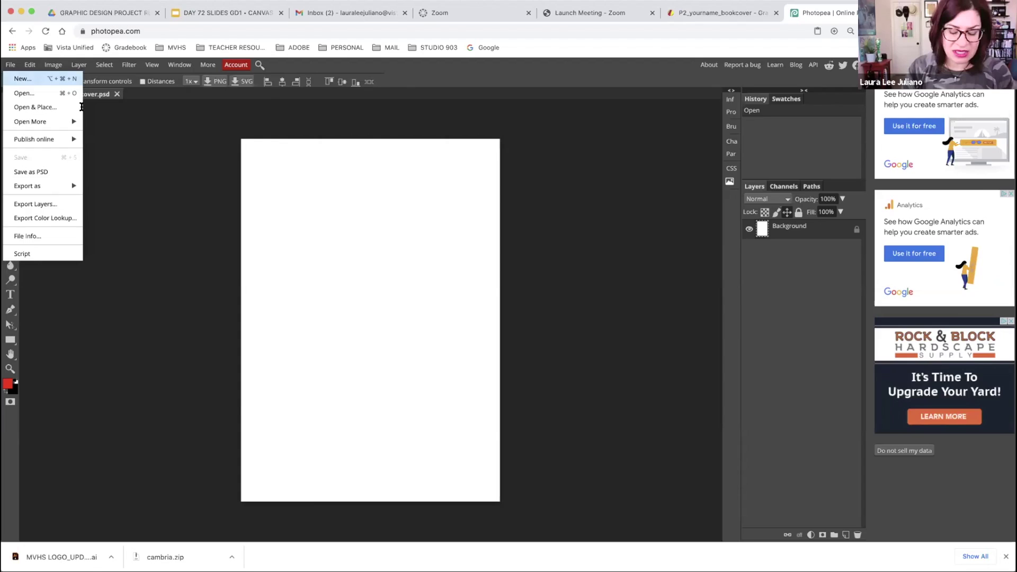
click(22, 79)
drag(121, 107, 153, 111)
text(bookspine)
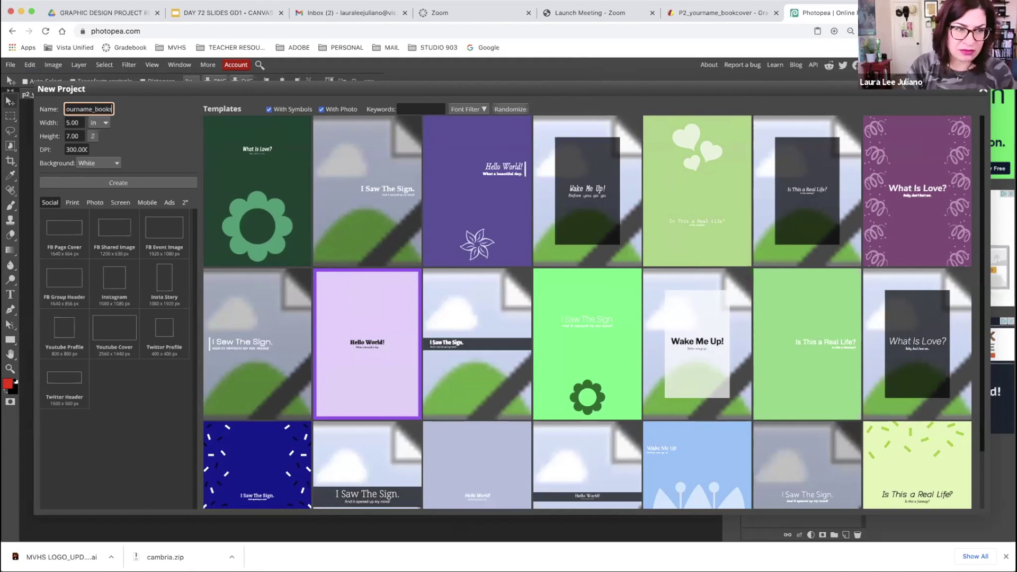
click(69, 121)
key(BackSpace)
text(1)
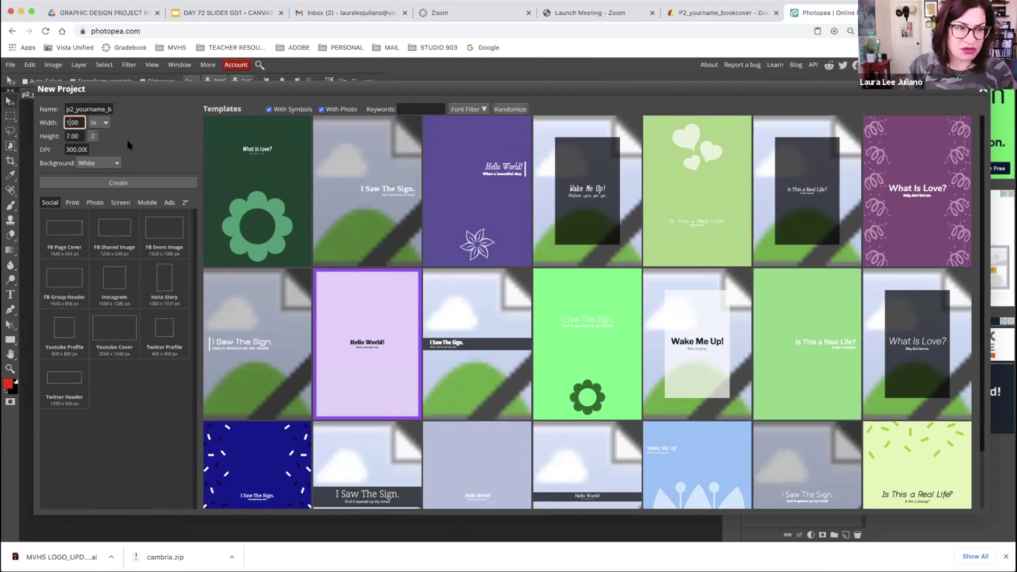
click(116, 184)
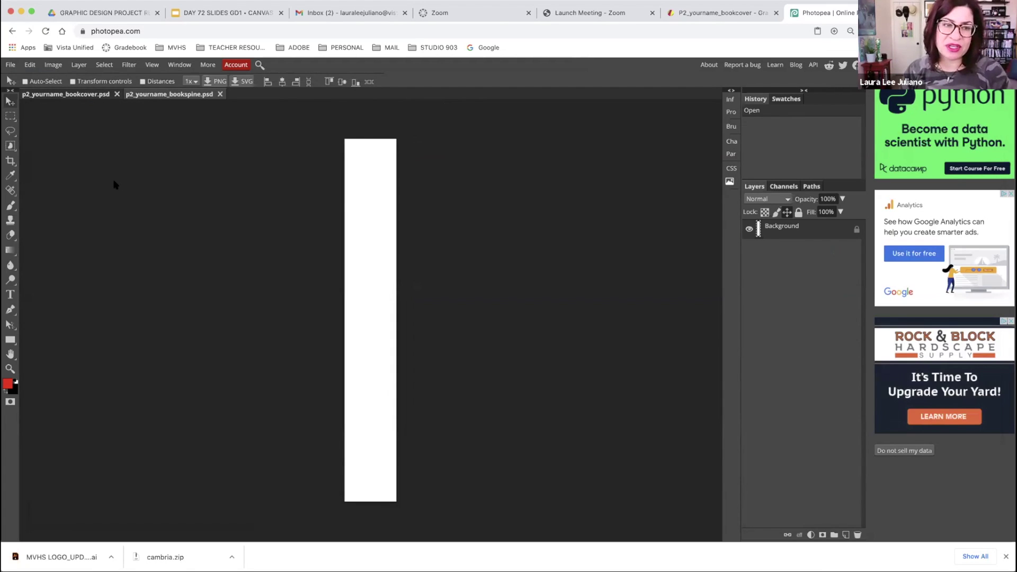
click(76, 95)
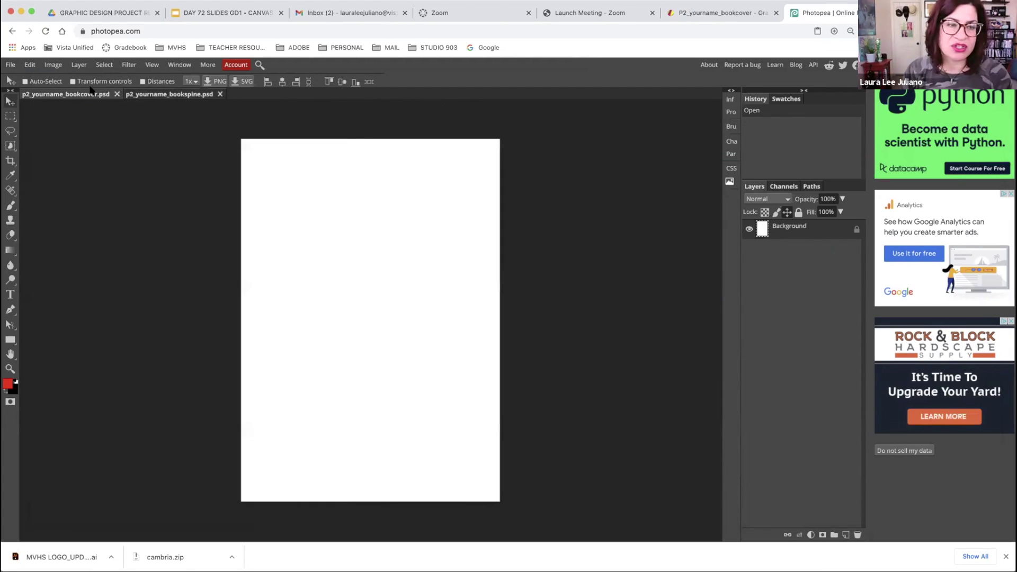
click(169, 92)
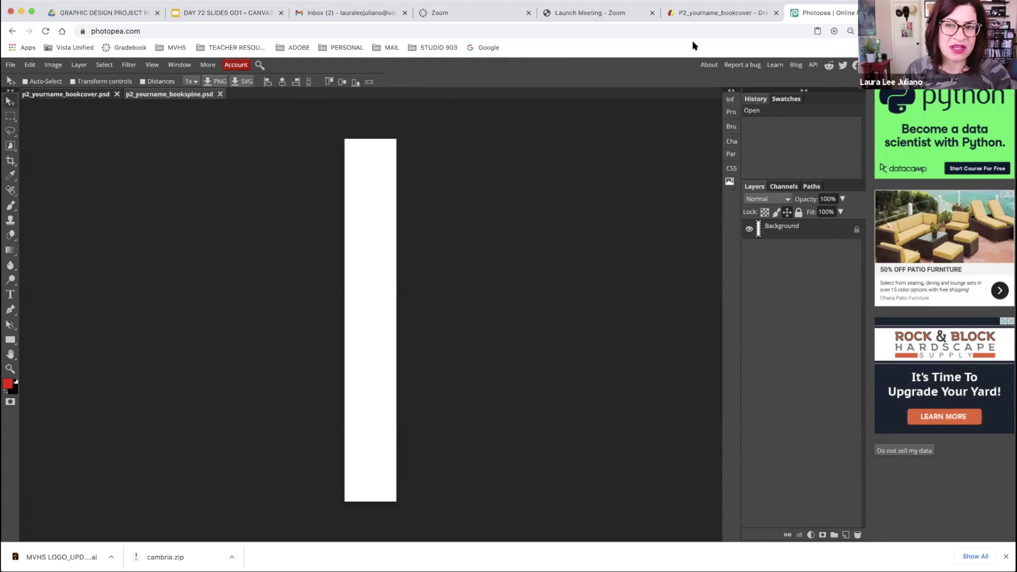
Switch to the Gravit Designer book cover file, set the document's DPI to 300 and save it.
click(712, 12)
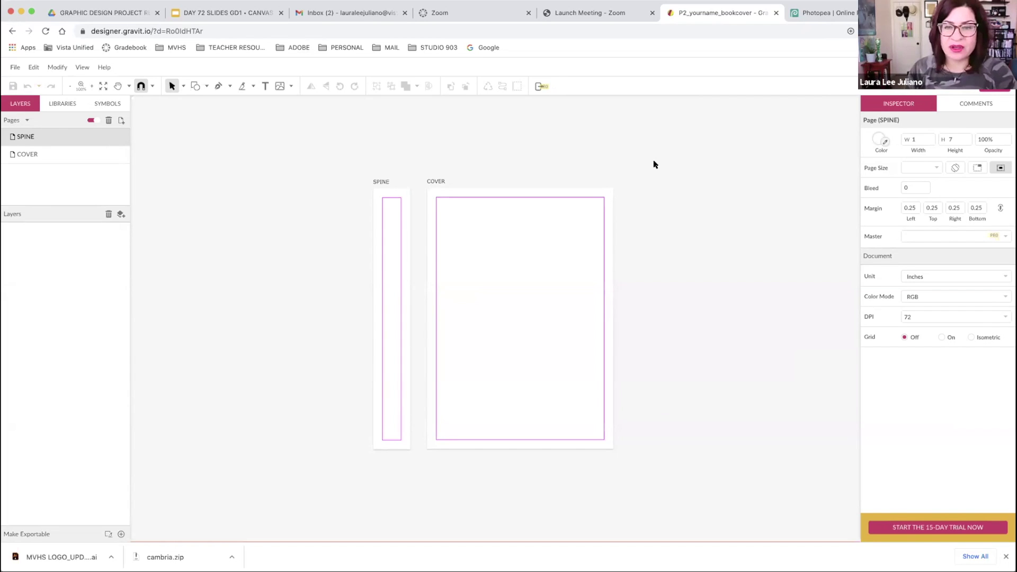
click(931, 317)
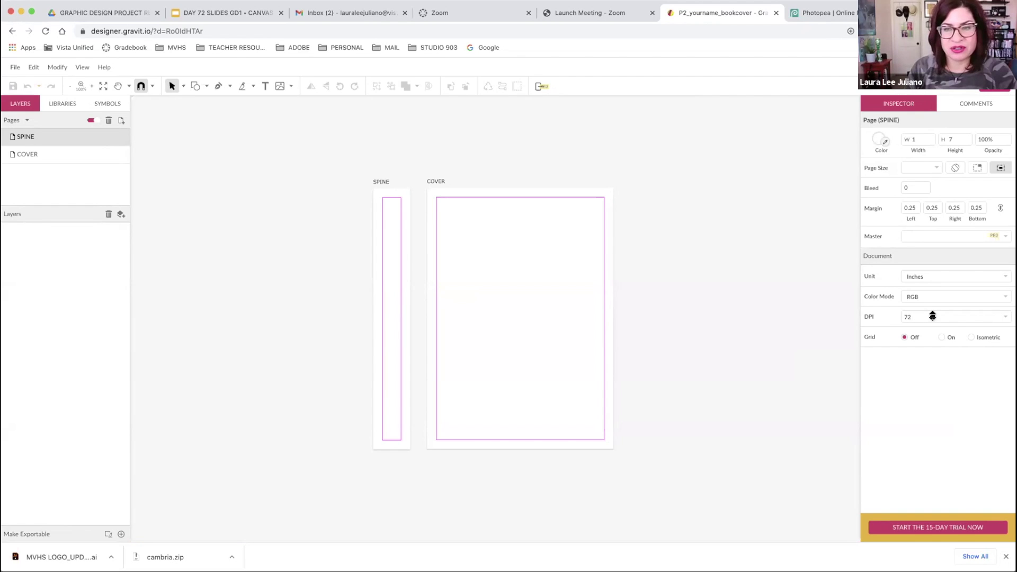
click(448, 252)
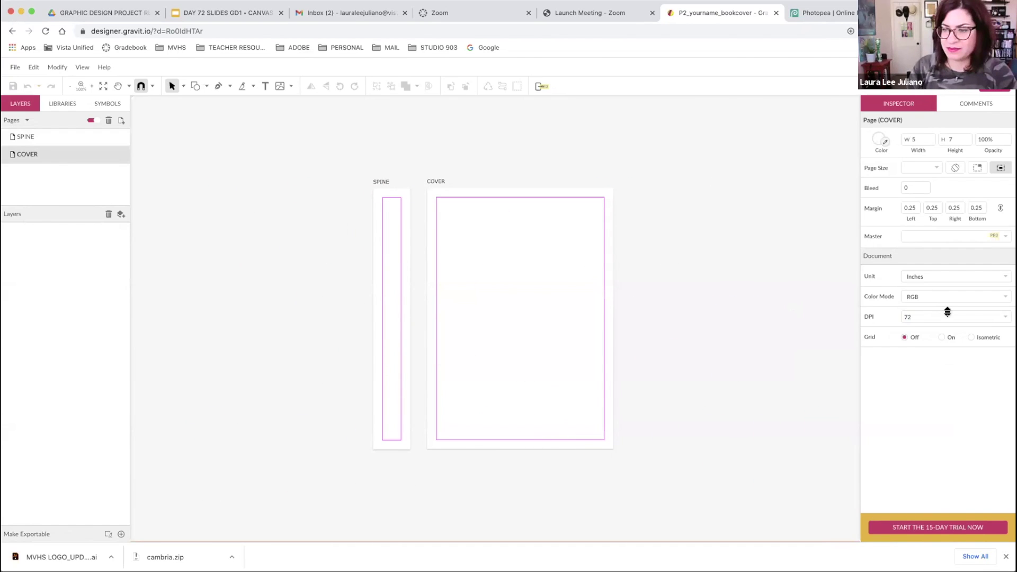
click(1005, 317)
click(960, 372)
click(10, 86)
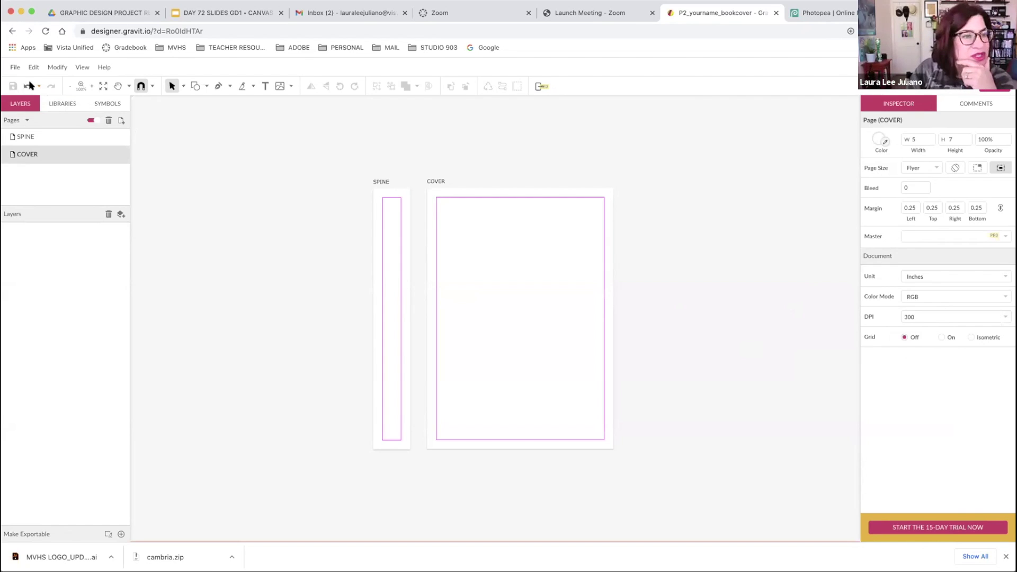
Open the P#_BookCover_Sample design from the cloud.
click(15, 67)
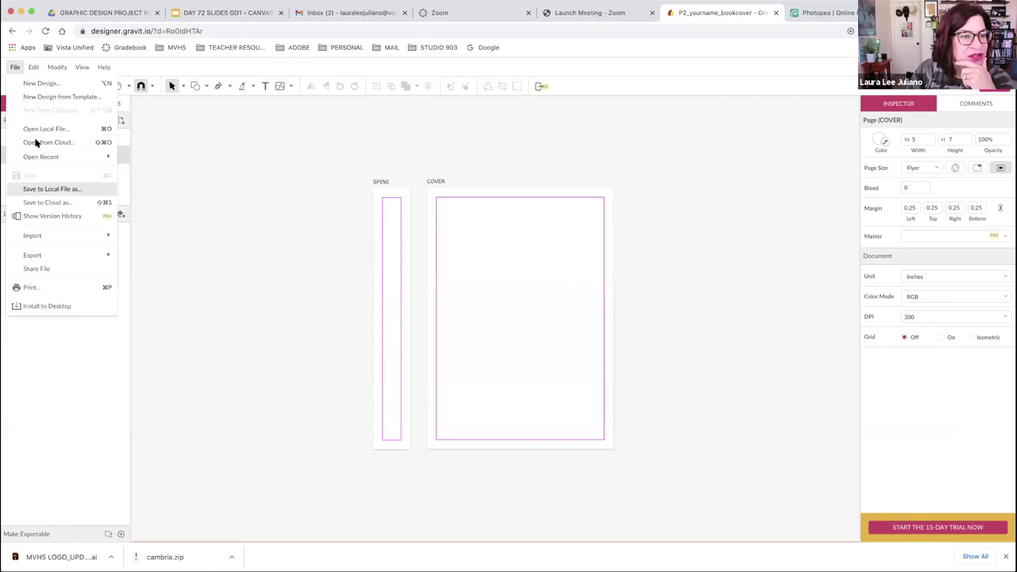
click(53, 142)
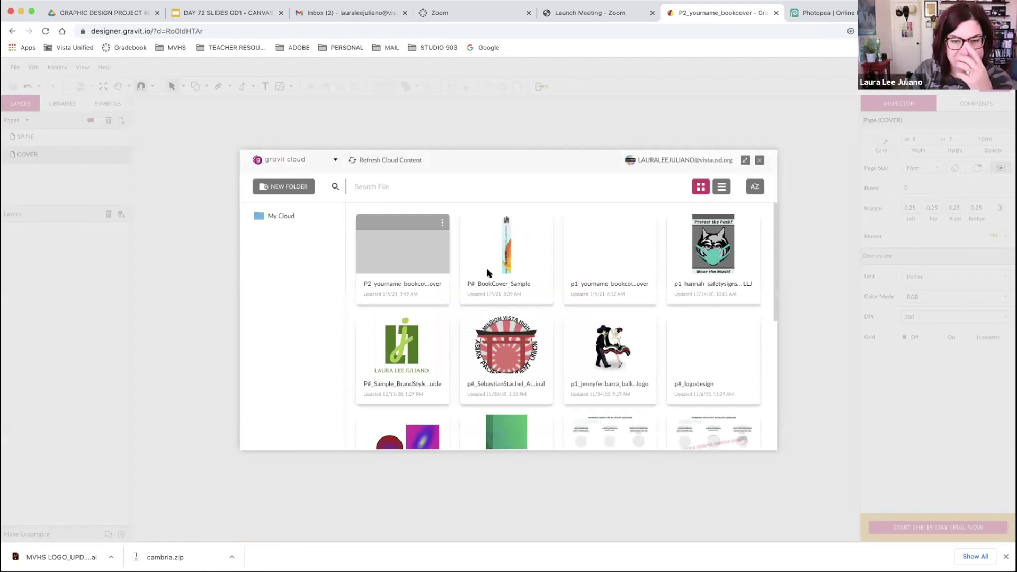
click(502, 258)
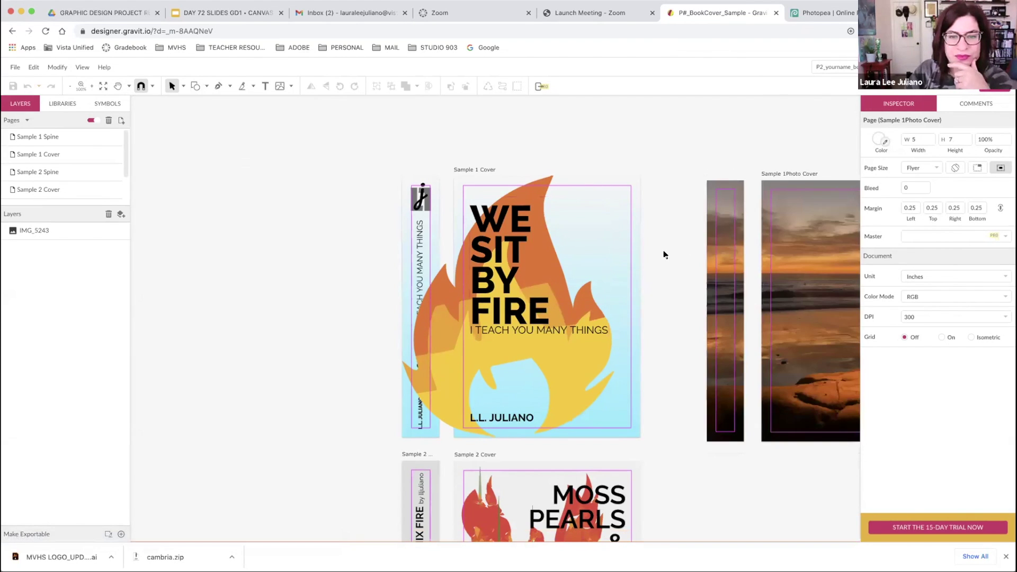
Examine how the artwork, titles and spines are laid out on the Sample 1, Sample 2 and Sample 1Photo covers.
scroll(664, 254, down, 3)
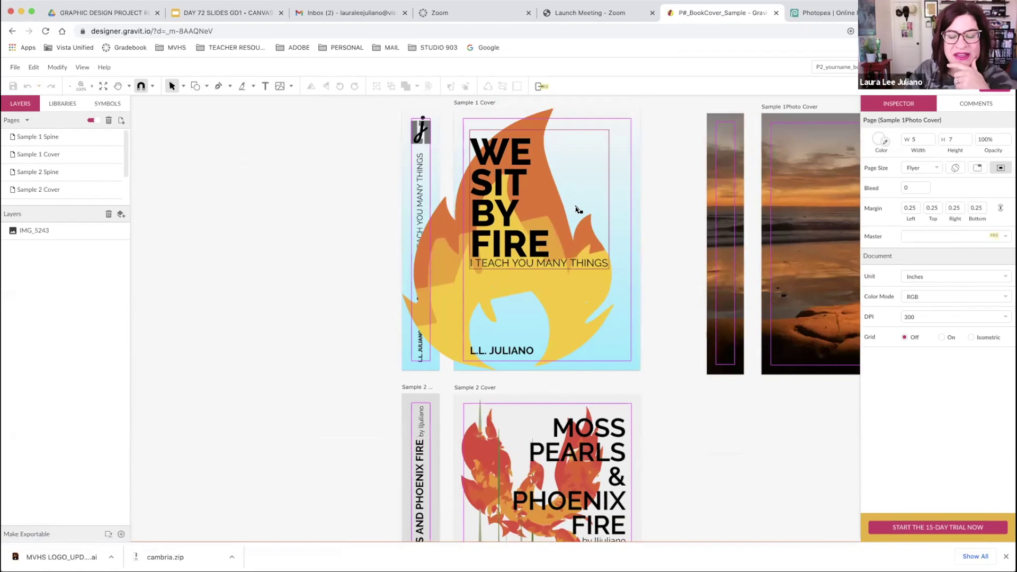
click(576, 290)
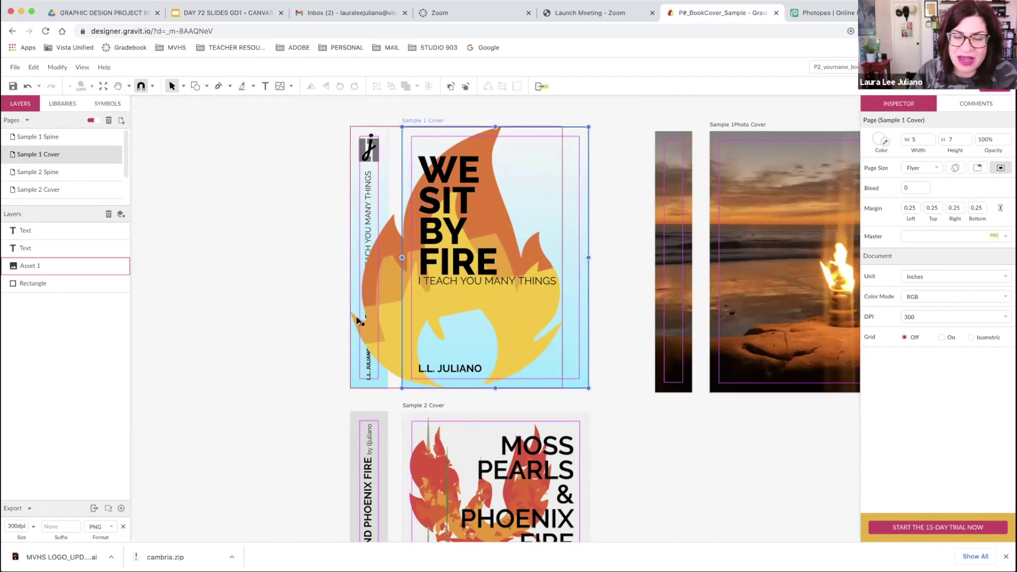
scroll(473, 325, down, 1)
scroll(471, 323, down, 3)
scroll(467, 320, down, 20)
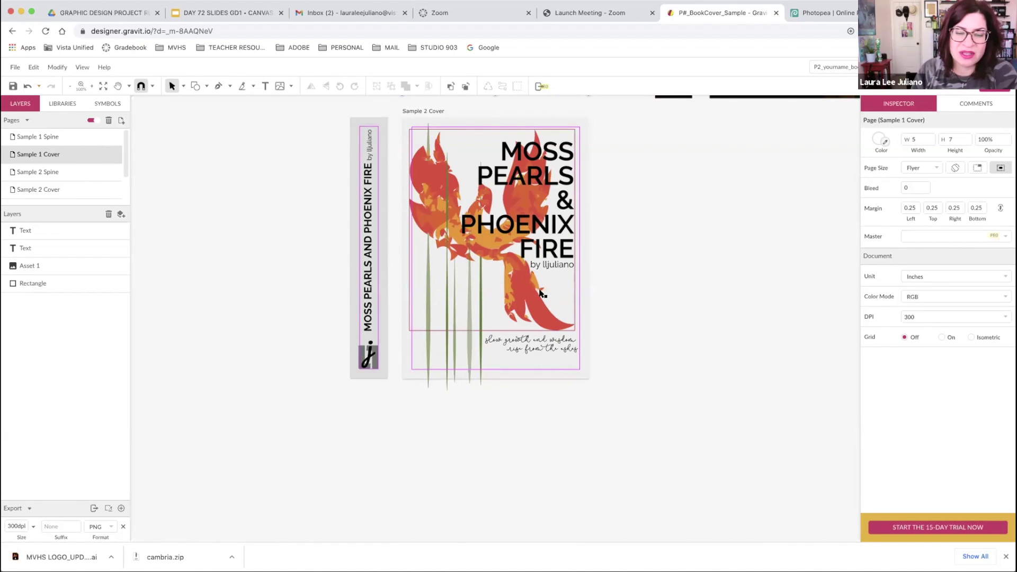
scroll(714, 227, up, 5)
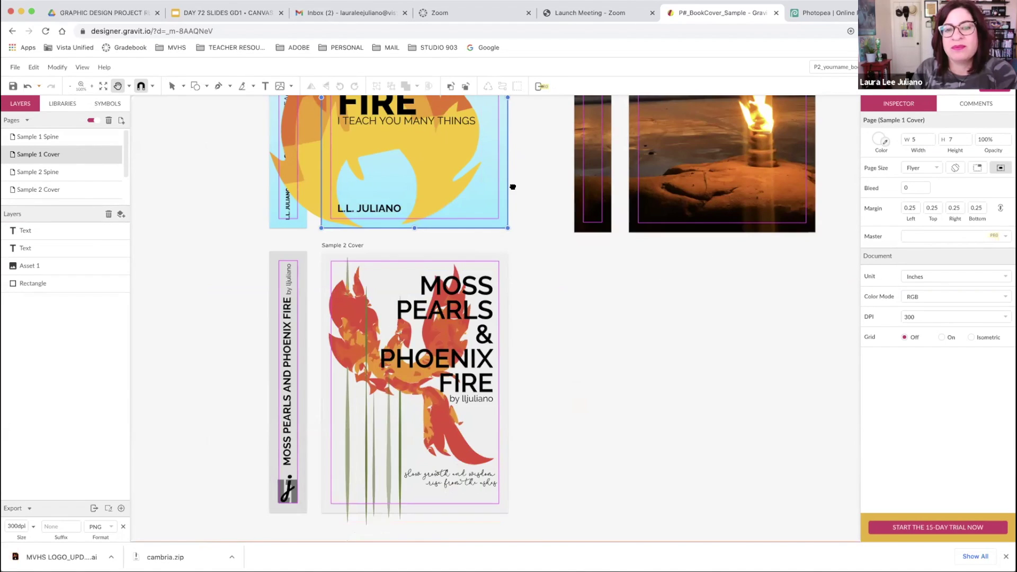
scroll(395, 324, up, 4)
scroll(396, 324, right, 4)
key(v)
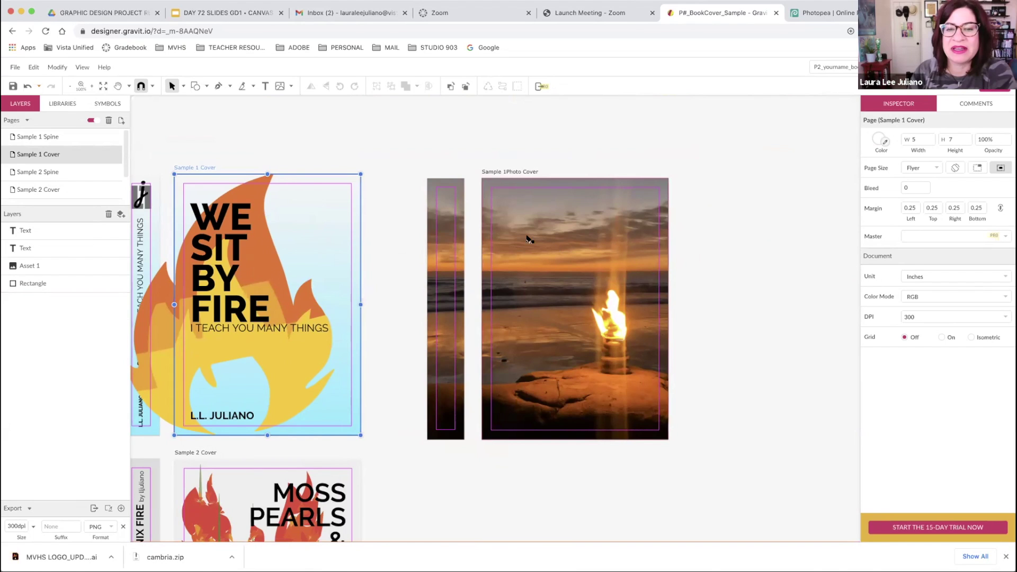
scroll(632, 271, down, 1)
scroll(630, 269, down, 2)
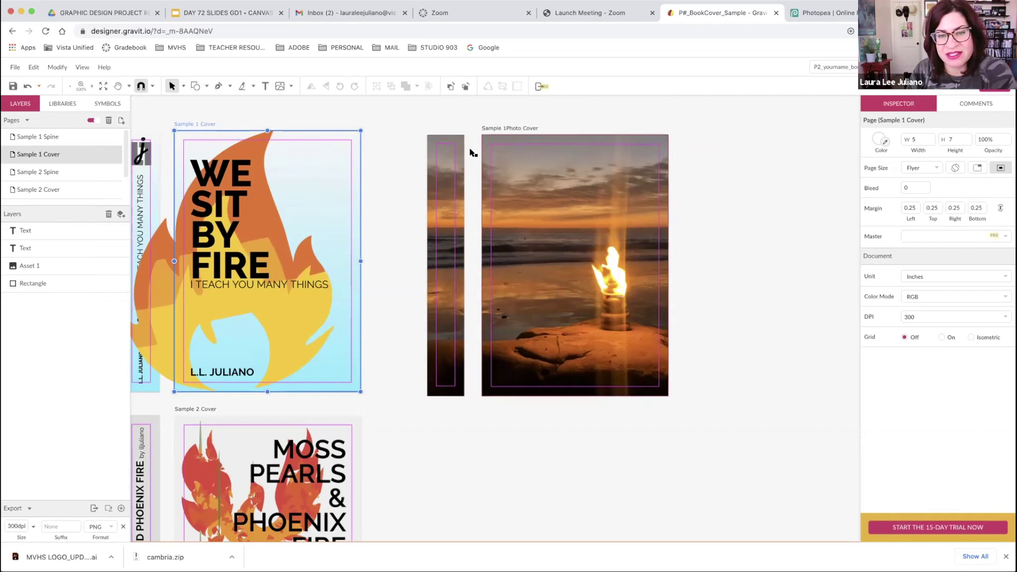
Delete the sunset photo from both the Sample 1Photo Spine and Sample 1Photo Cover pages.
click(447, 334)
key(BackSpace)
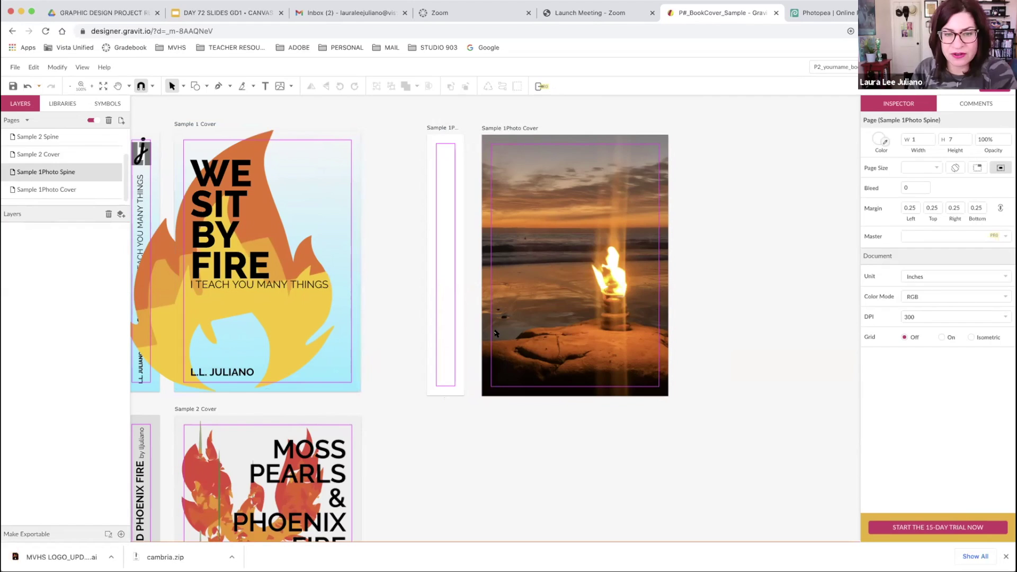
click(572, 276)
key(BackSpace)
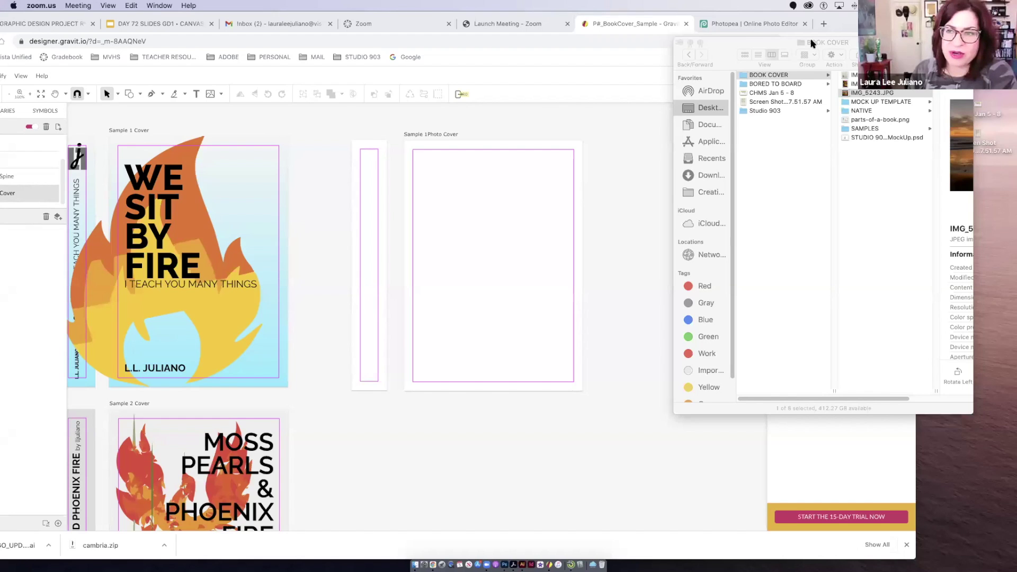
Place IMG_5243.JPG from the BOOK COVER folder onto the empty Sample 1Photo Cover page, overlapping its lower right part.
click(783, 142)
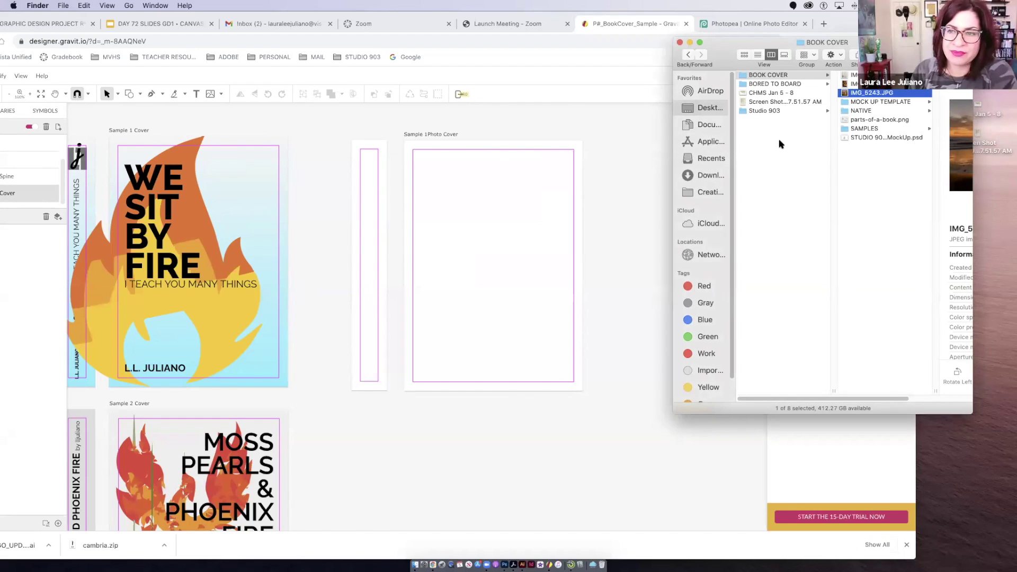
click(846, 94)
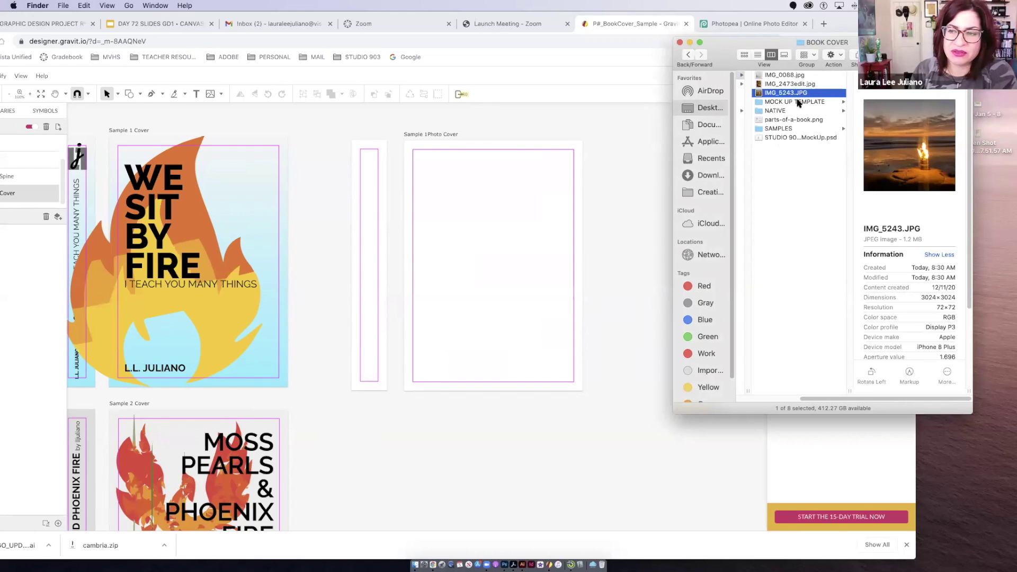
drag(781, 92, 494, 213)
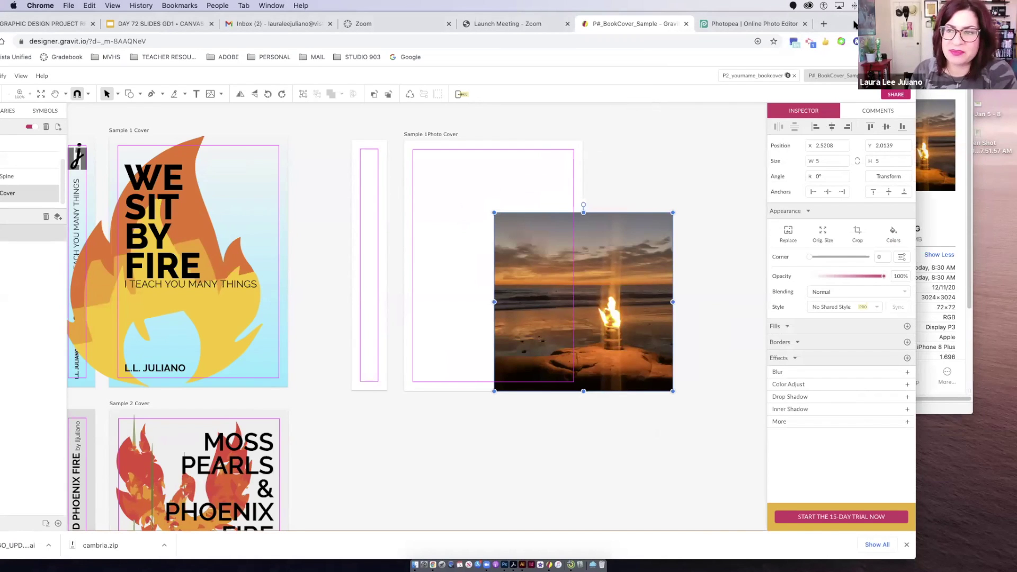
Align the torch photo with the Sample 1Photo Cover page's top corners and enlarge it to 7 × 7 inches so it also covers the spine.
drag(842, 24, 910, 23)
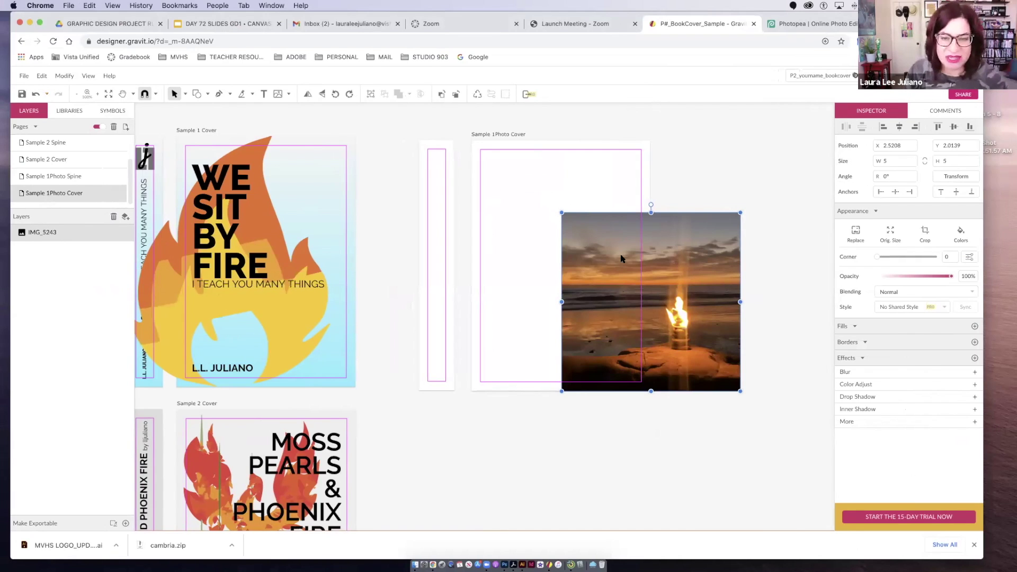
click(524, 207)
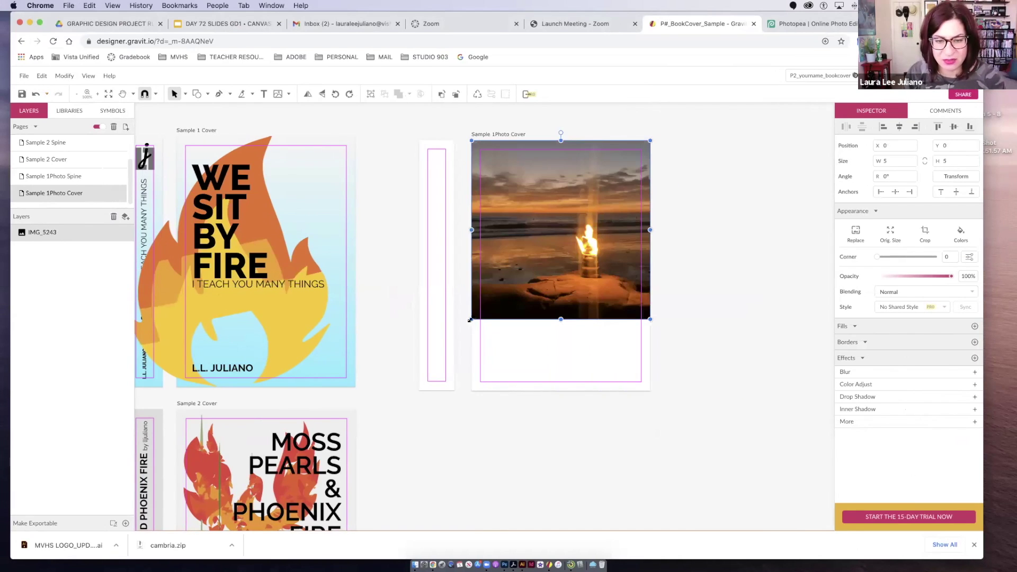
drag(471, 320, 402, 391)
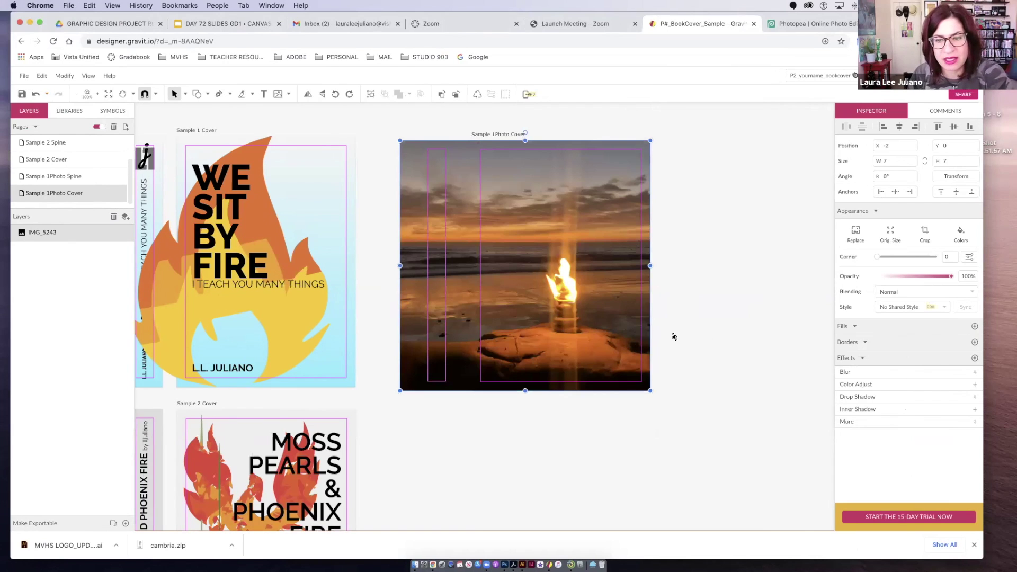
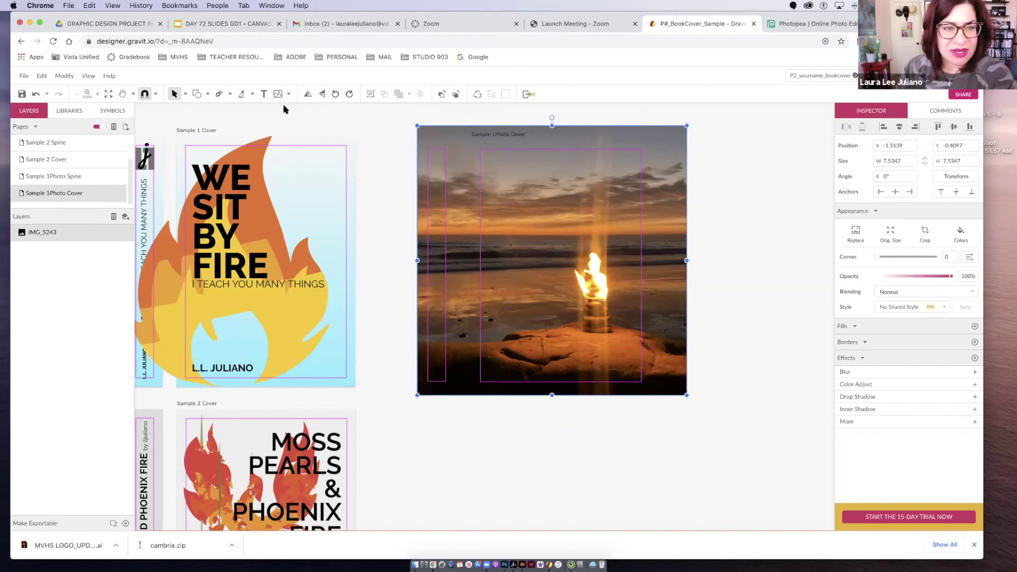
Crop the torch photo with the Subselect tool to the 5 × 7 inch edges of the Sample 1Photo Cover page.
click(185, 95)
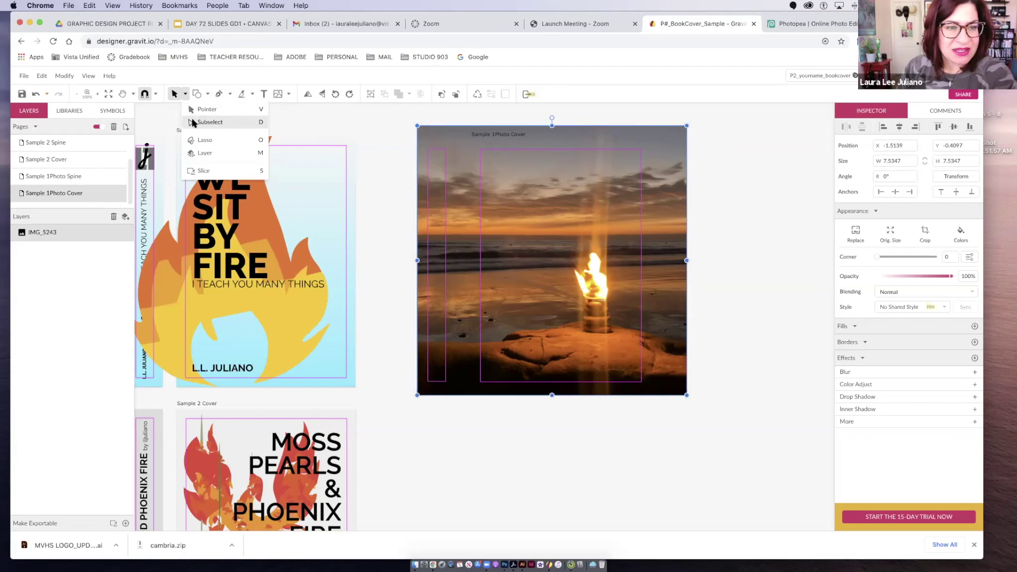
click(192, 122)
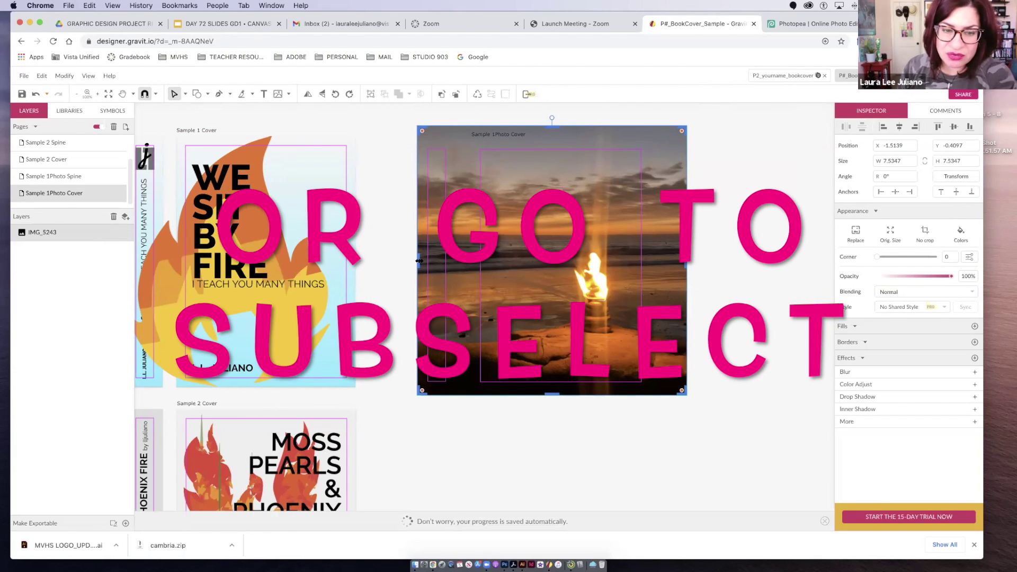
drag(685, 264, 650, 258)
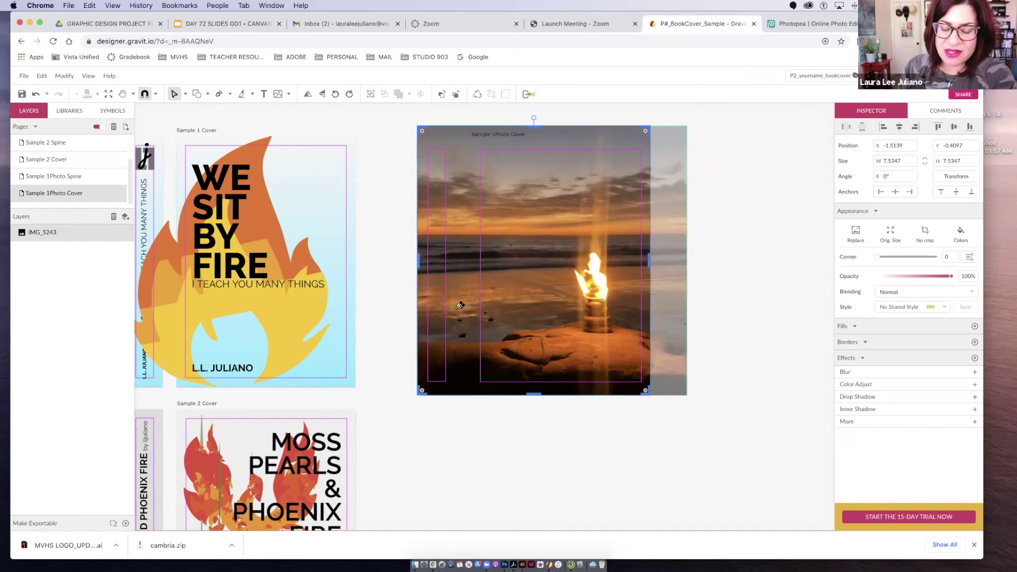
drag(434, 268, 471, 274)
drag(558, 135, 558, 141)
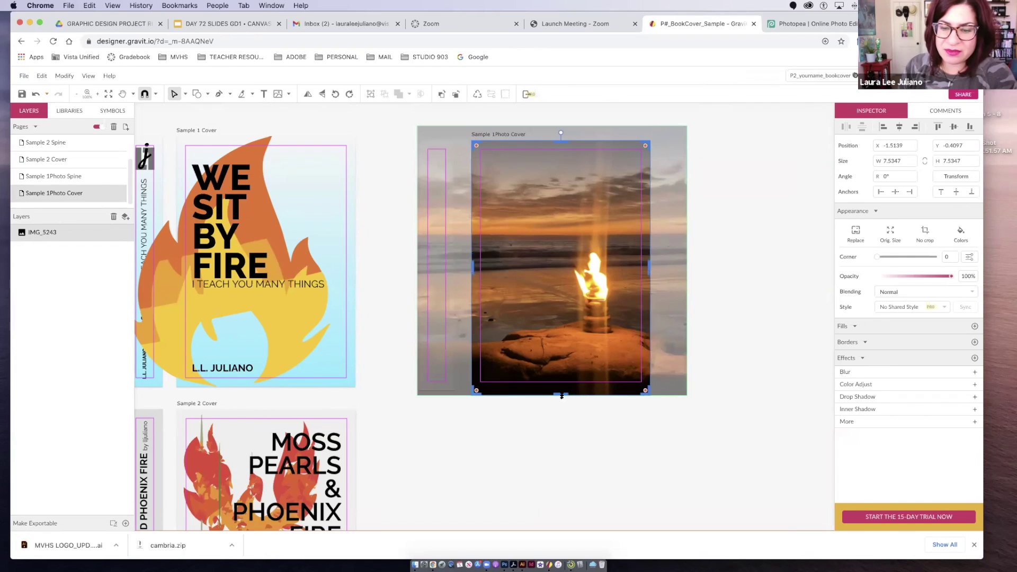
drag(563, 396, 567, 395)
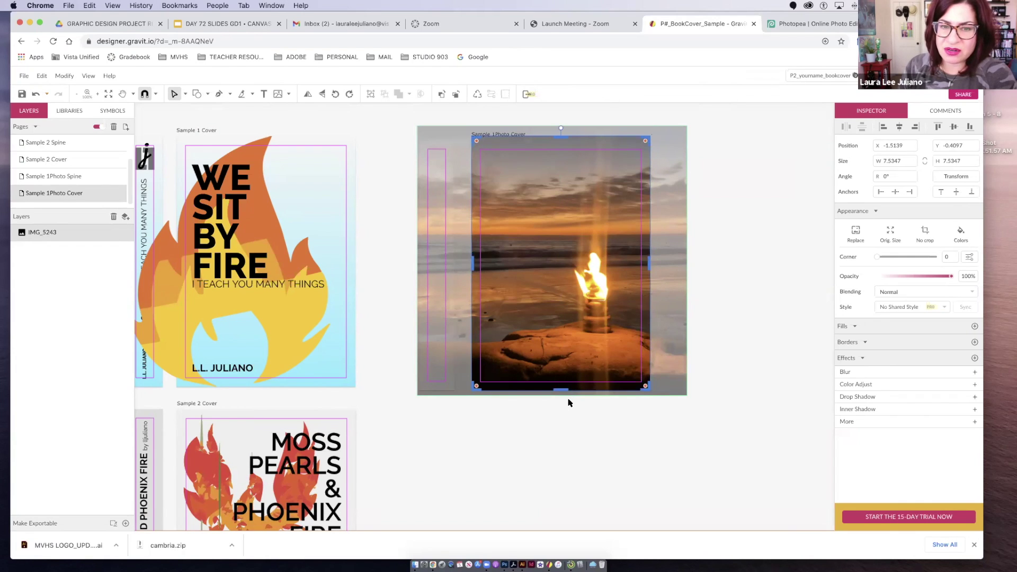
key(super+z)
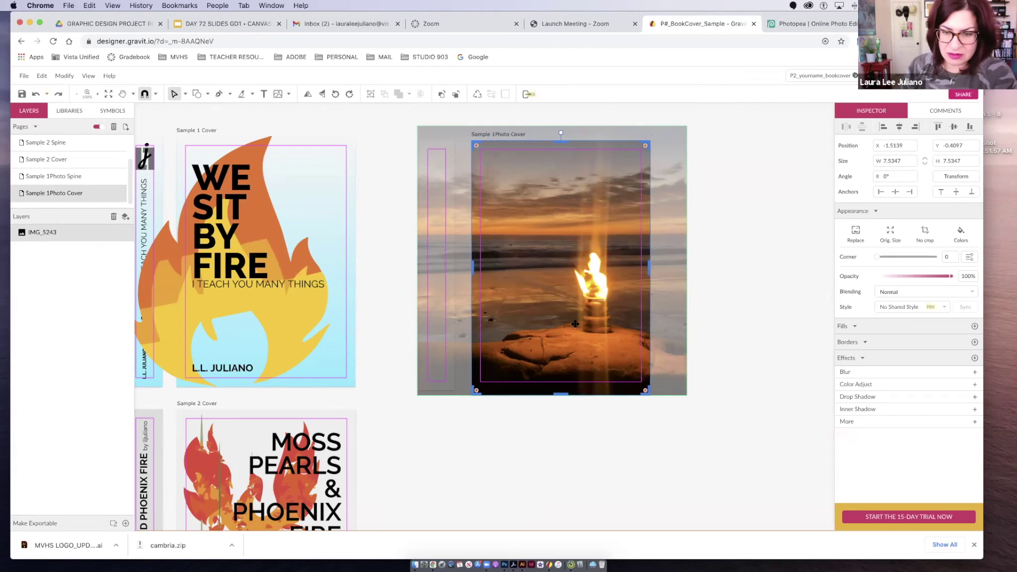
drag(561, 393, 570, 387)
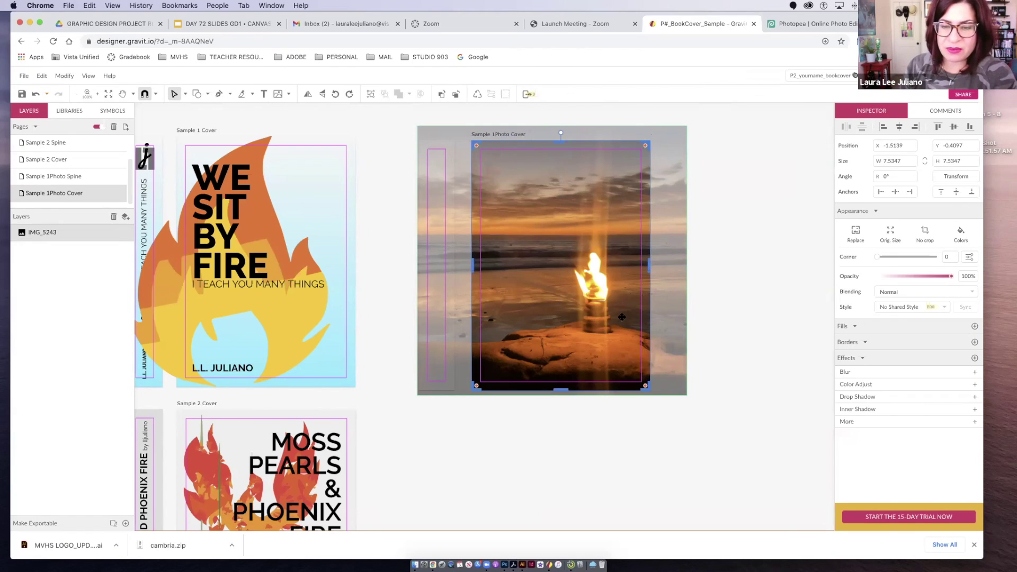
click(186, 94)
click(192, 109)
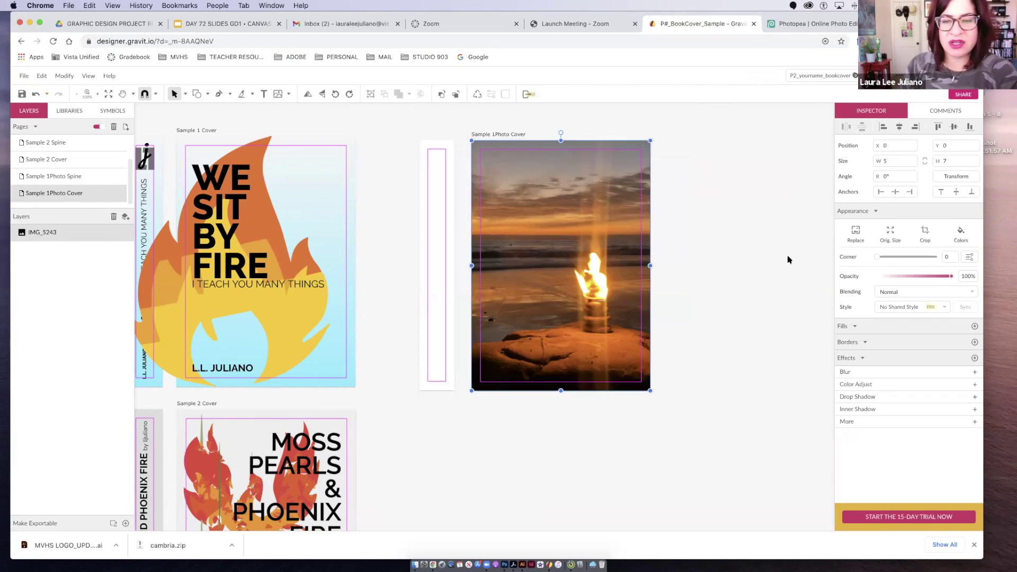
click(683, 171)
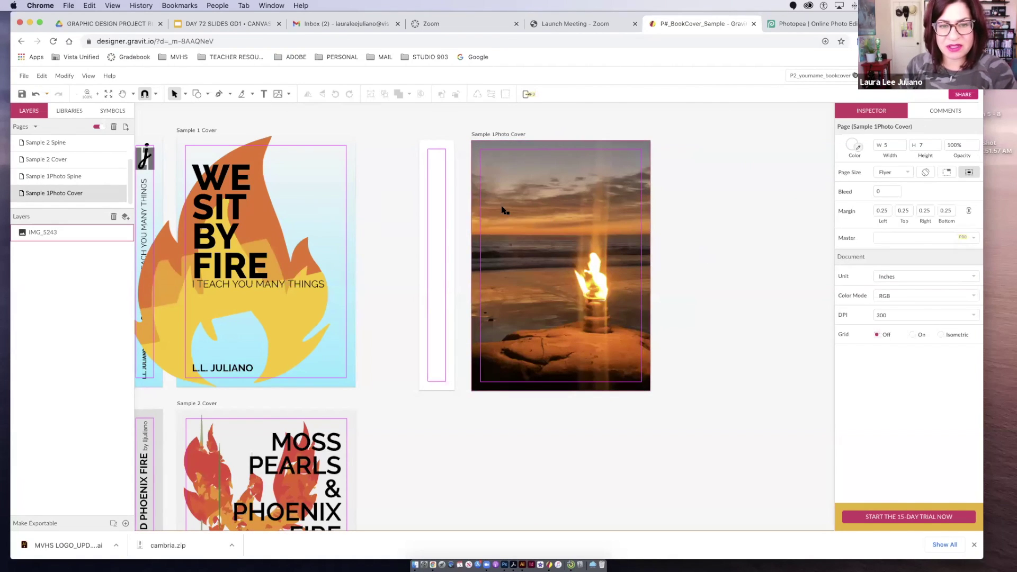
Copy the cropped cover photo and paste it onto the Sample 1Photo Spine page.
click(548, 274)
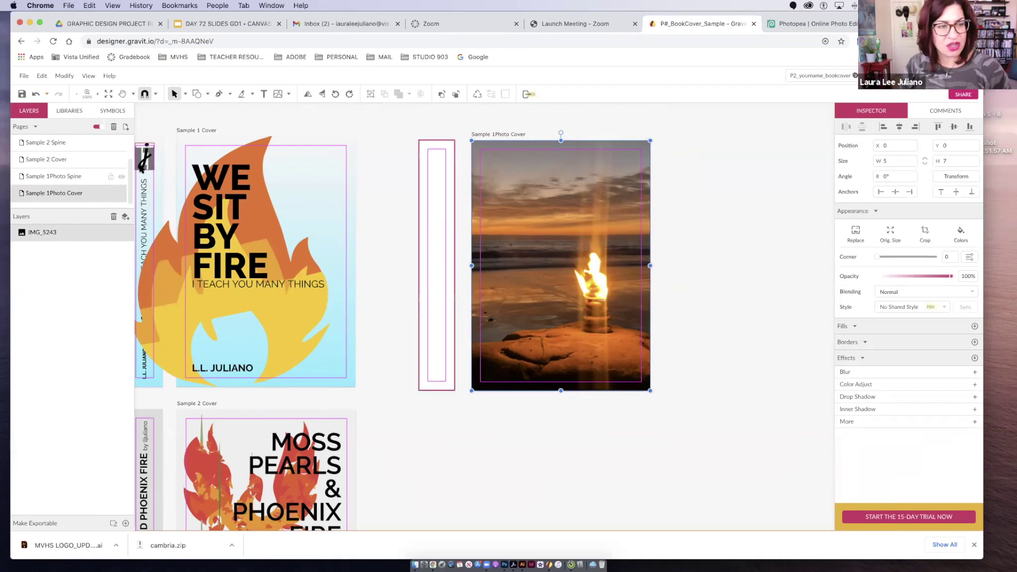
click(53, 175)
scroll(579, 307, down, 4)
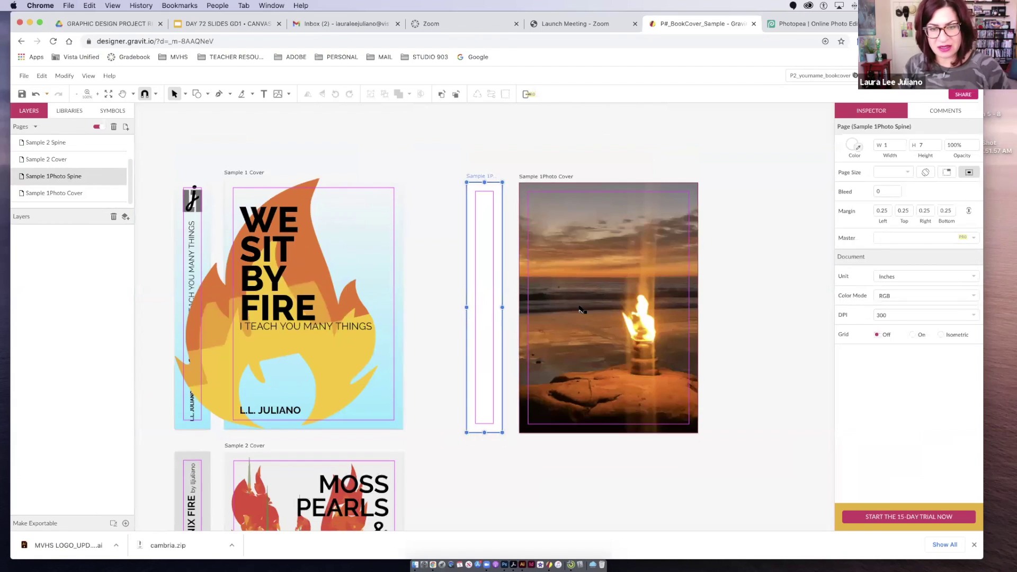
key(super+v)
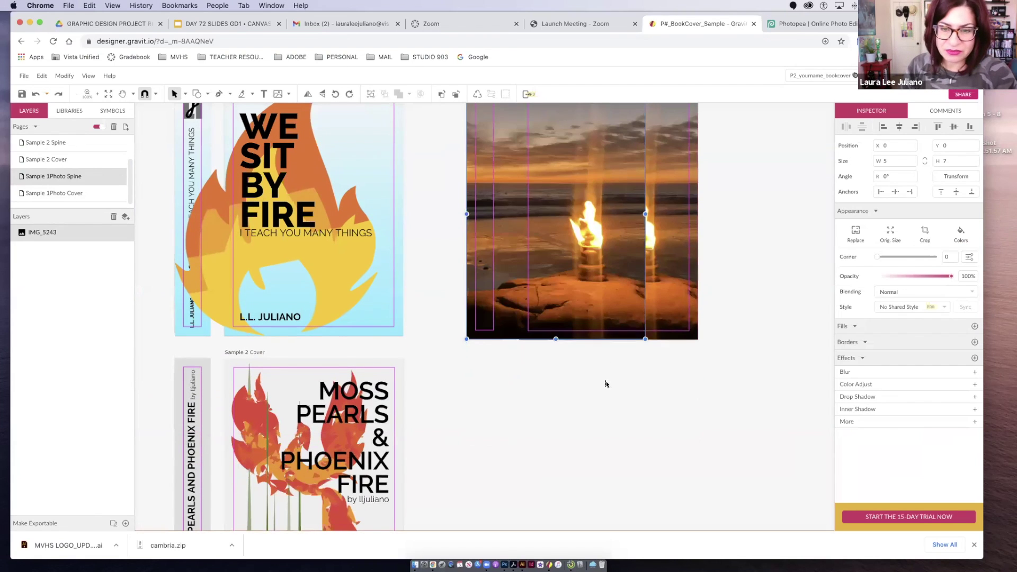
Try to line up the pasted photo over the cover and crop that copy down for the spine.
scroll(583, 349, up, 2)
drag(513, 257, 564, 263)
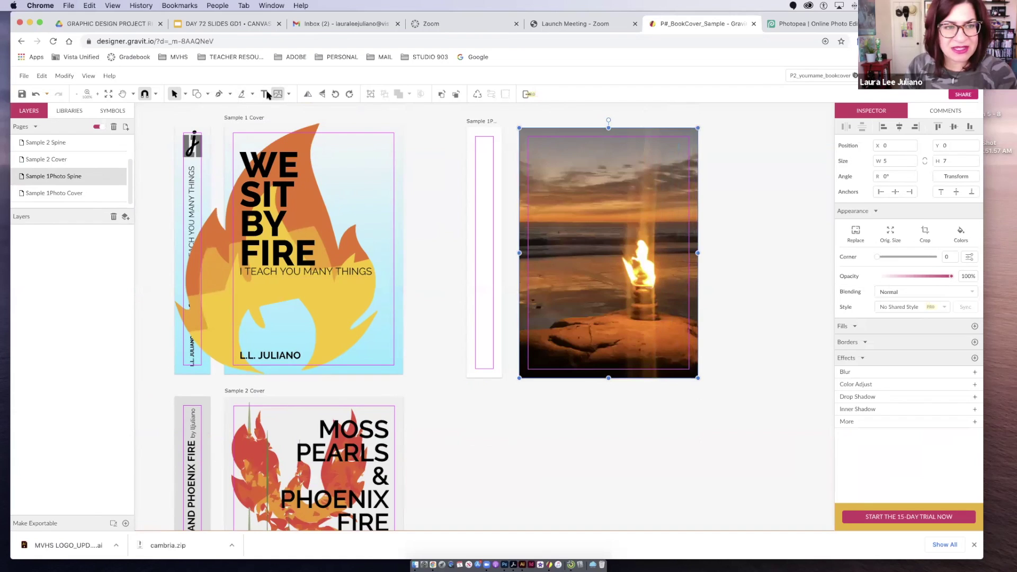
click(185, 94)
click(209, 126)
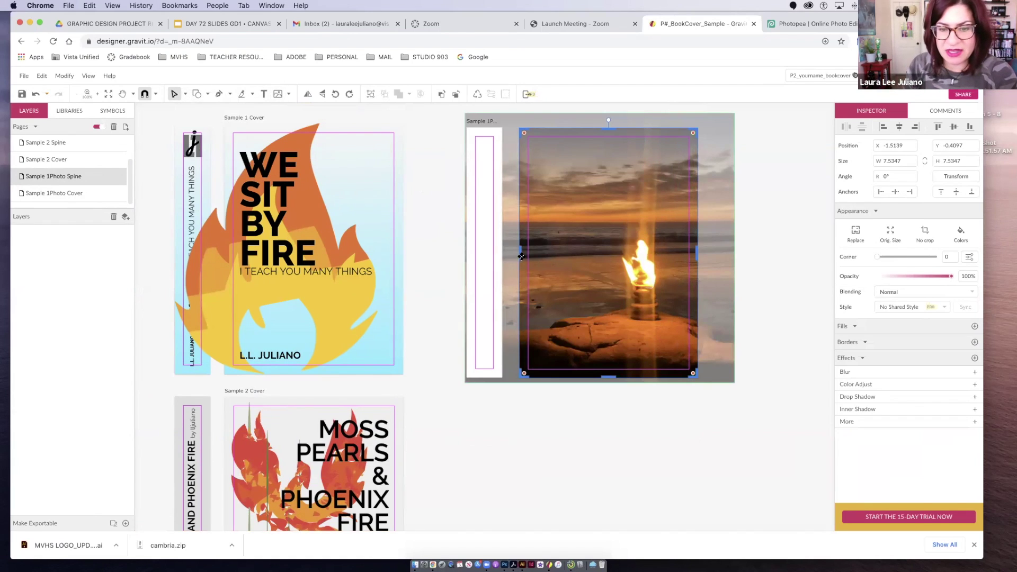
drag(521, 254, 521, 251)
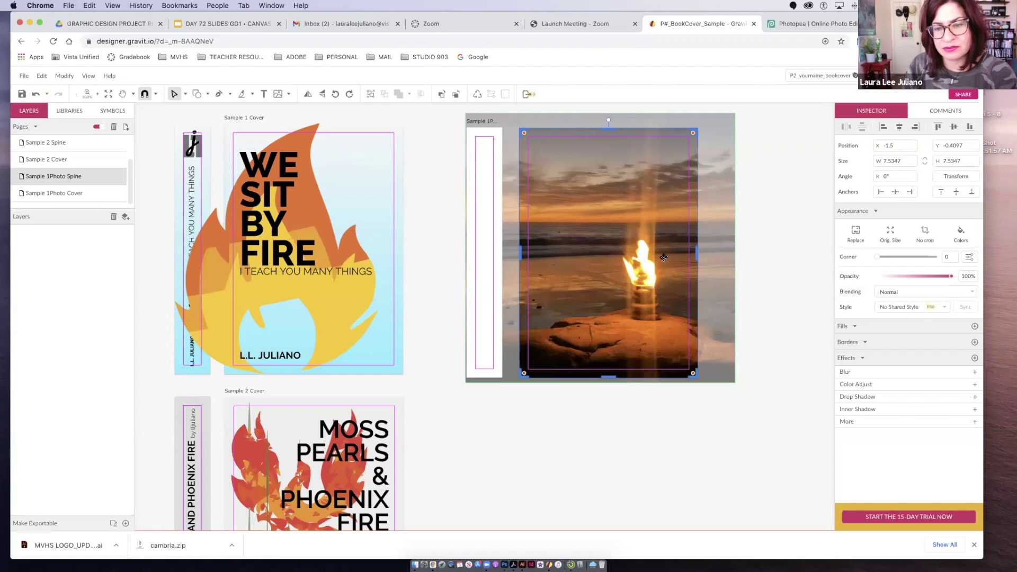
drag(697, 255, 547, 225)
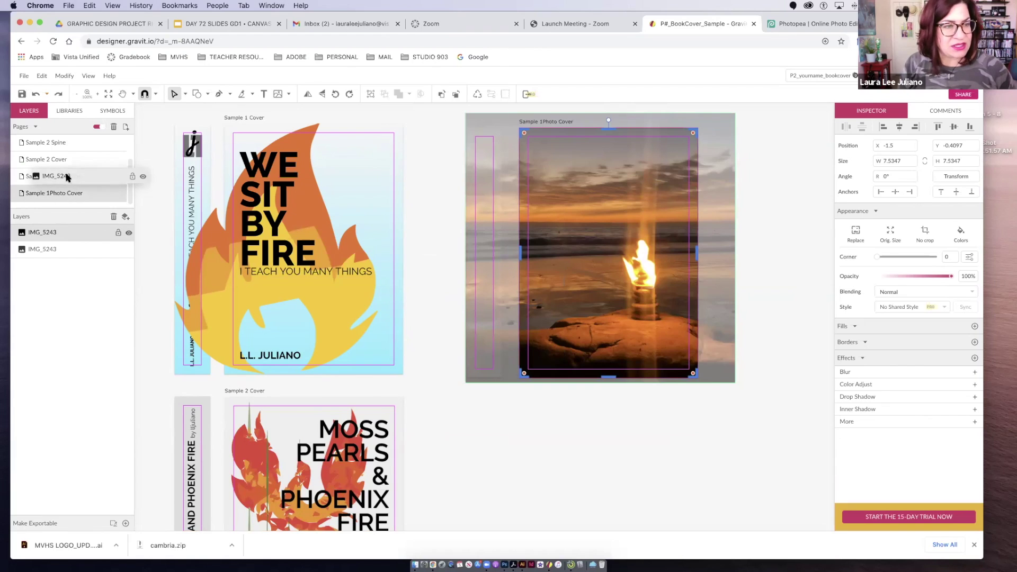
key(Left)
click(428, 219)
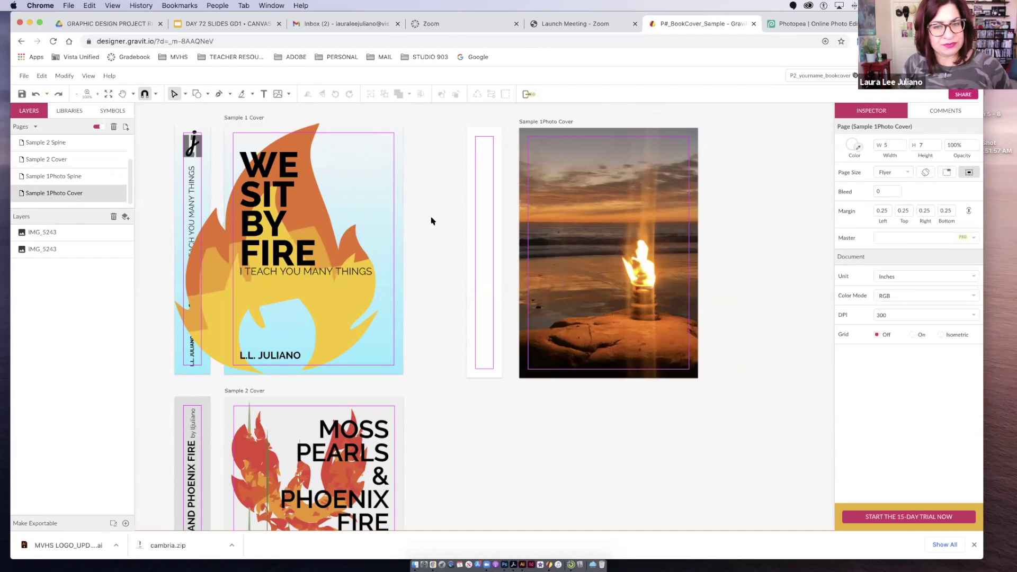
click(435, 220)
Shift the pasted spine photo inside its crop frame to line up with the cover image, and crop it to the spine's width.
click(483, 217)
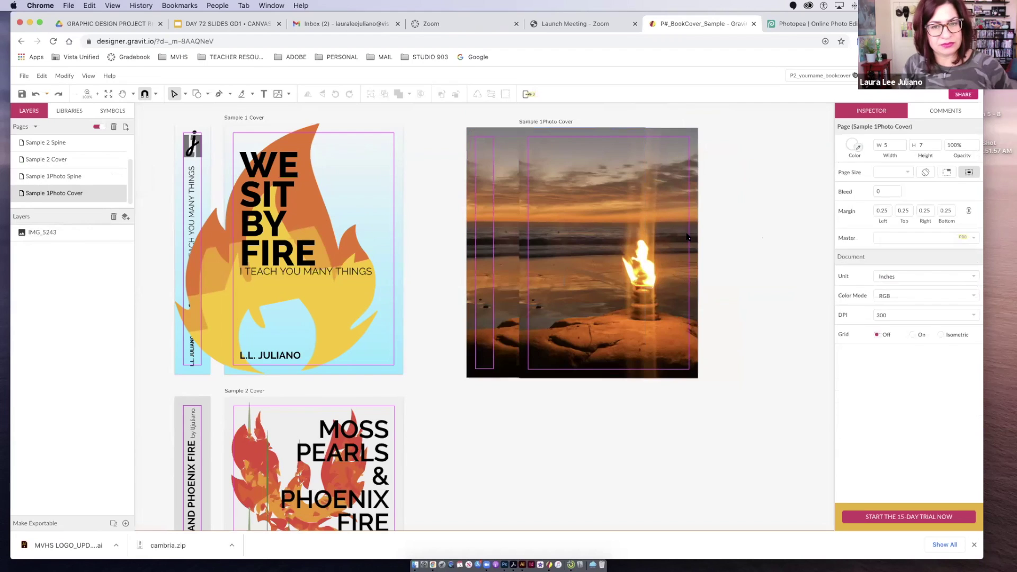
click(484, 214)
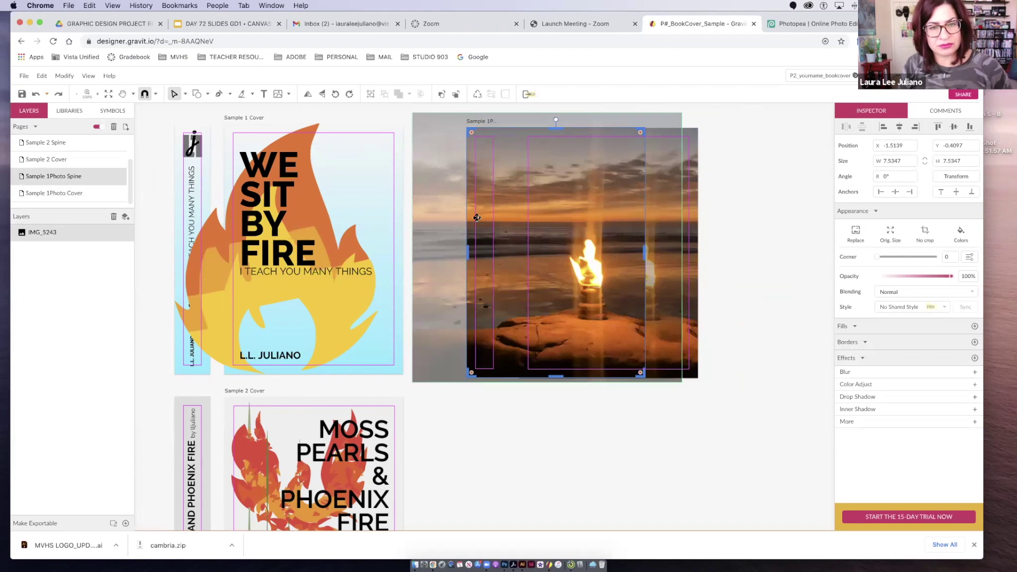
drag(443, 212, 495, 212)
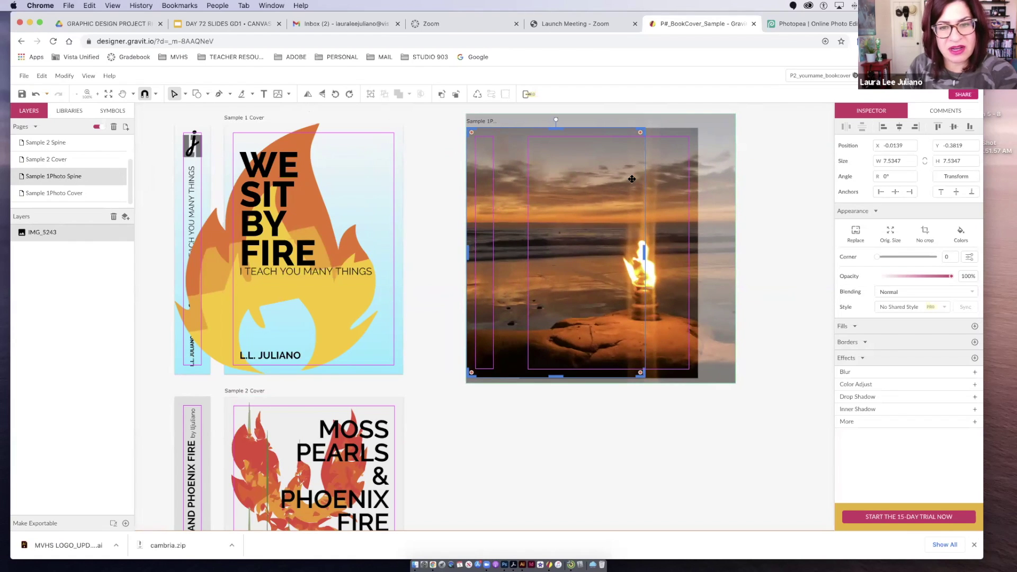
drag(643, 252, 502, 244)
key(ctrl+z)
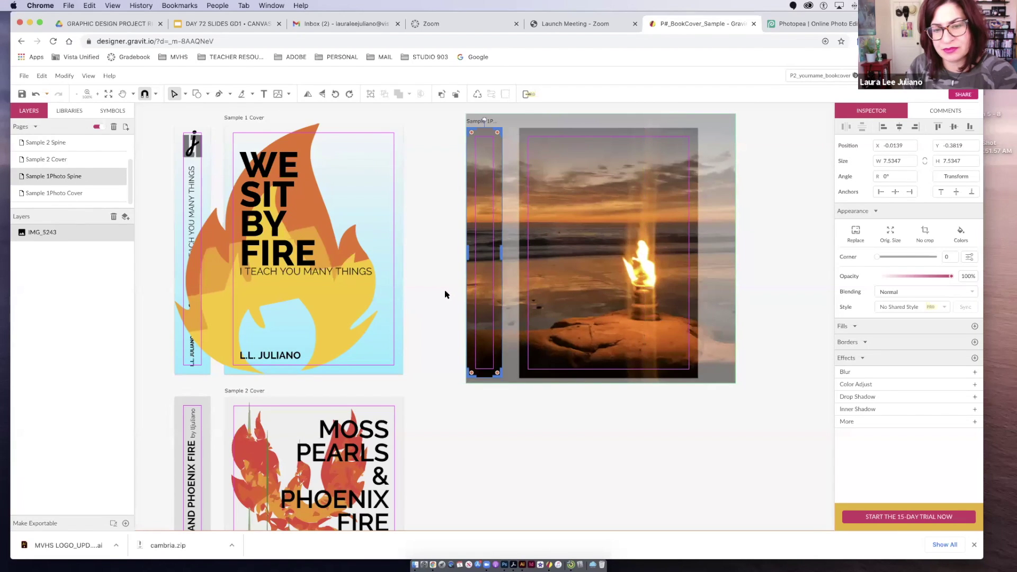
click(185, 94)
click(190, 111)
click(413, 152)
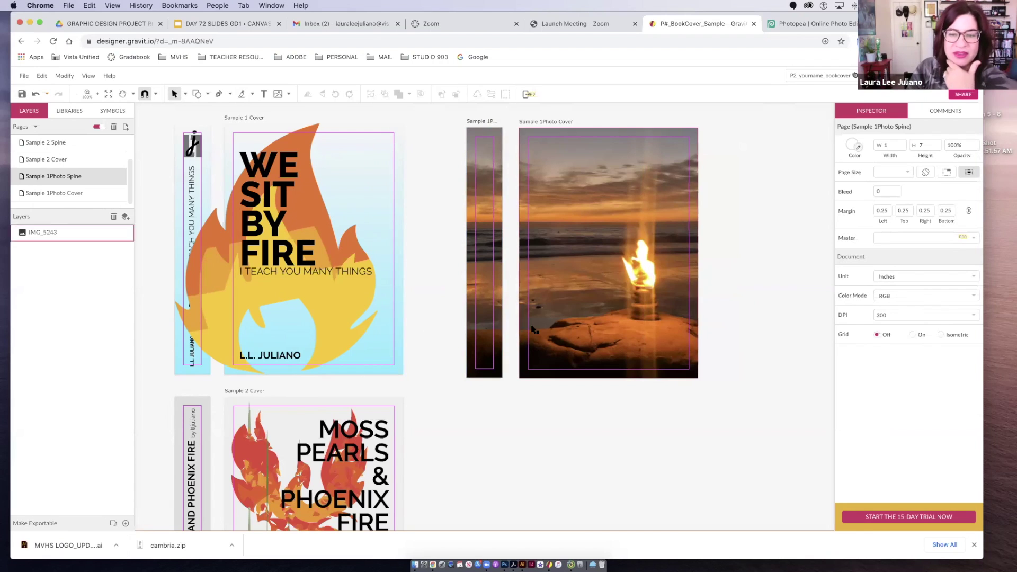
scroll(654, 374, down, 1)
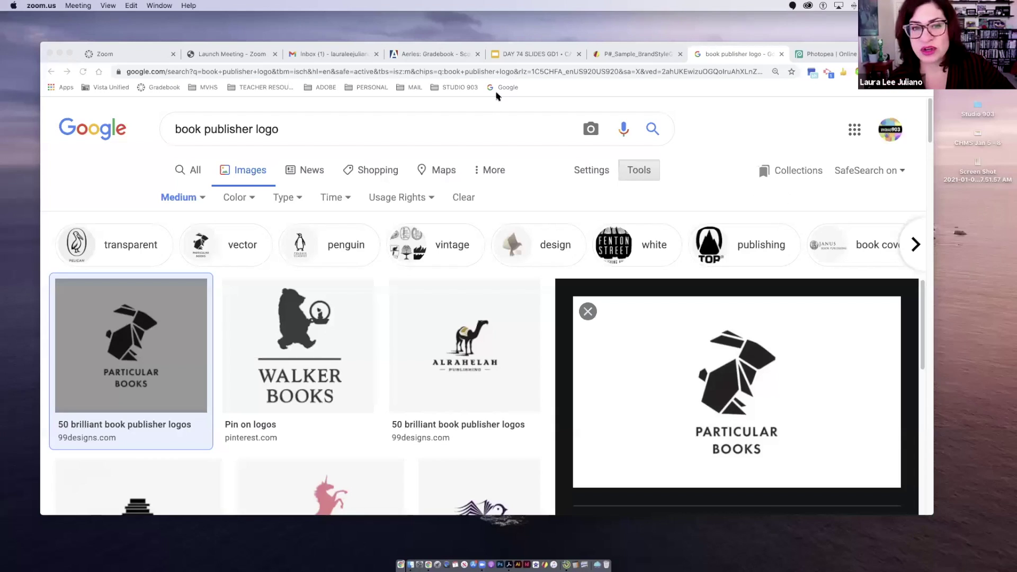
Switch to the P#_Sample_BrandStyleGuide design and bring its LOGO page fully into view.
click(695, 51)
key(ctrl+shift+Tab)
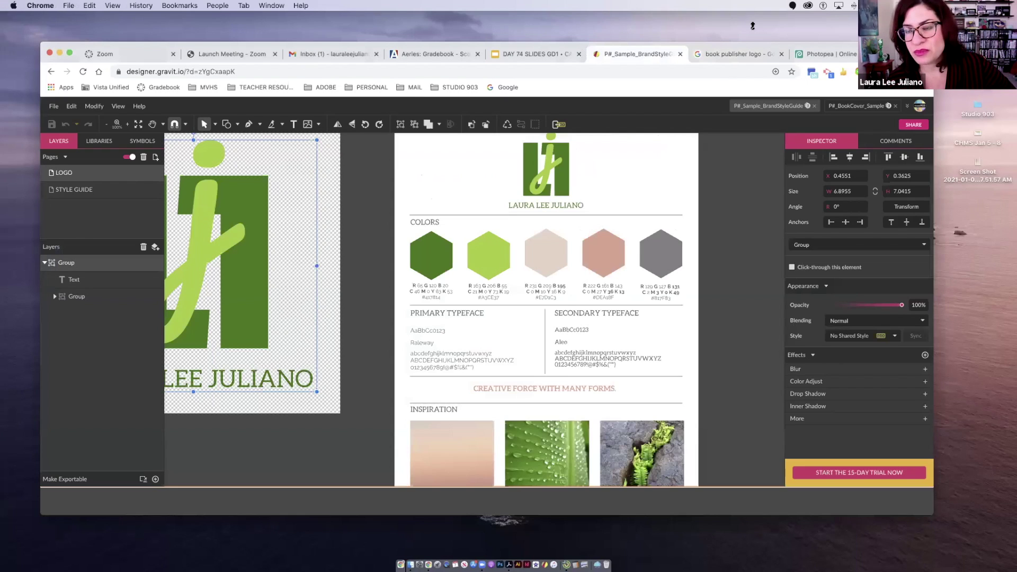
drag(752, 41, 753, 13)
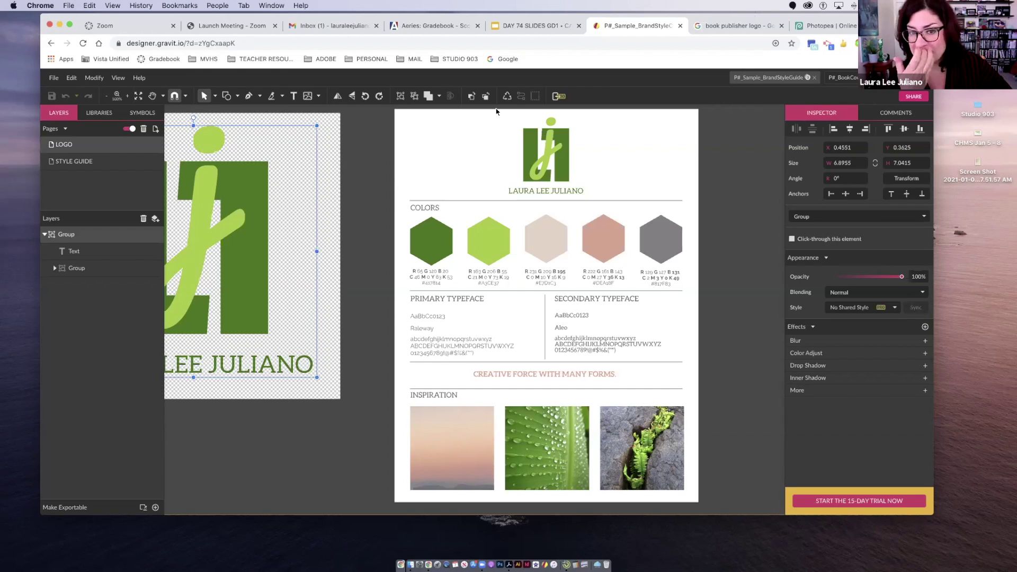
key(h)
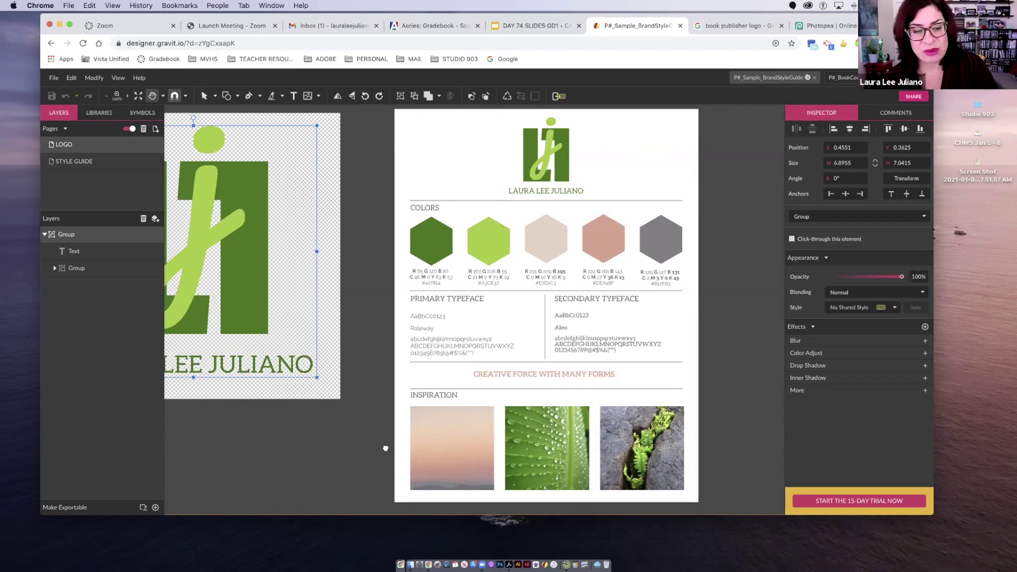
scroll(440, 451, left, 5)
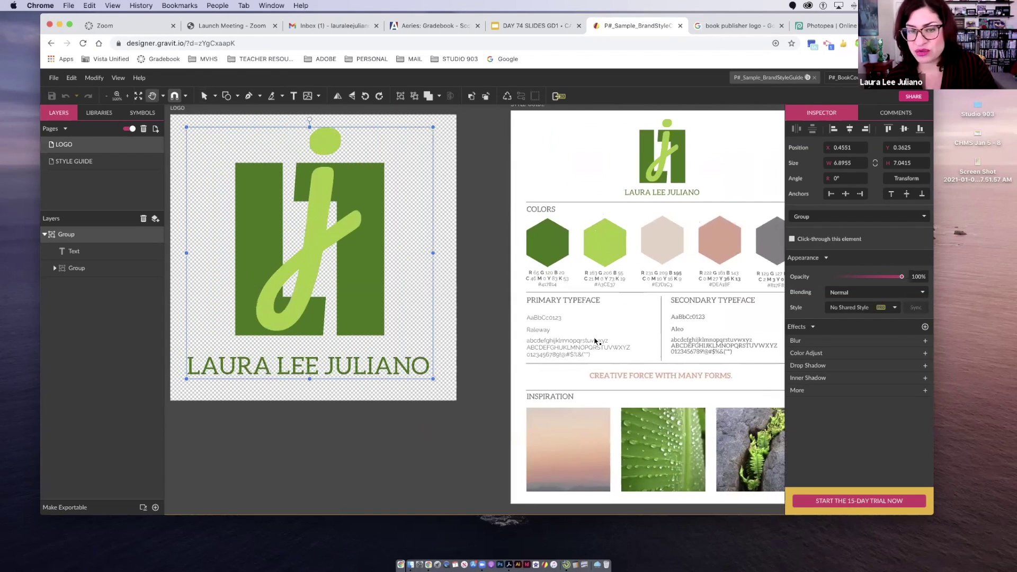
key(v)
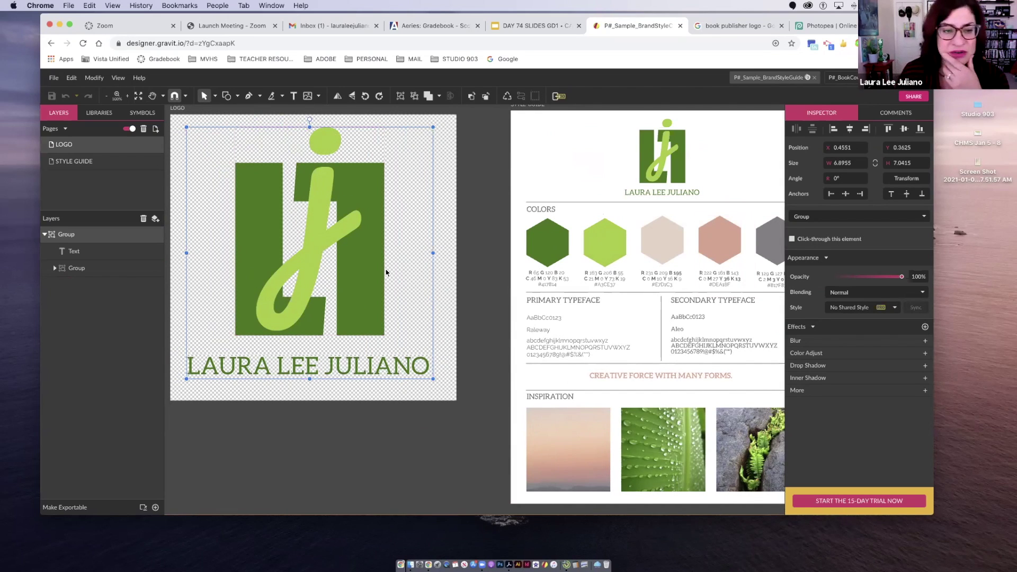
Select the complete logo group, symbol and name text, on the LOGO page and return to the P#_BookCover_Sample design.
click(333, 236)
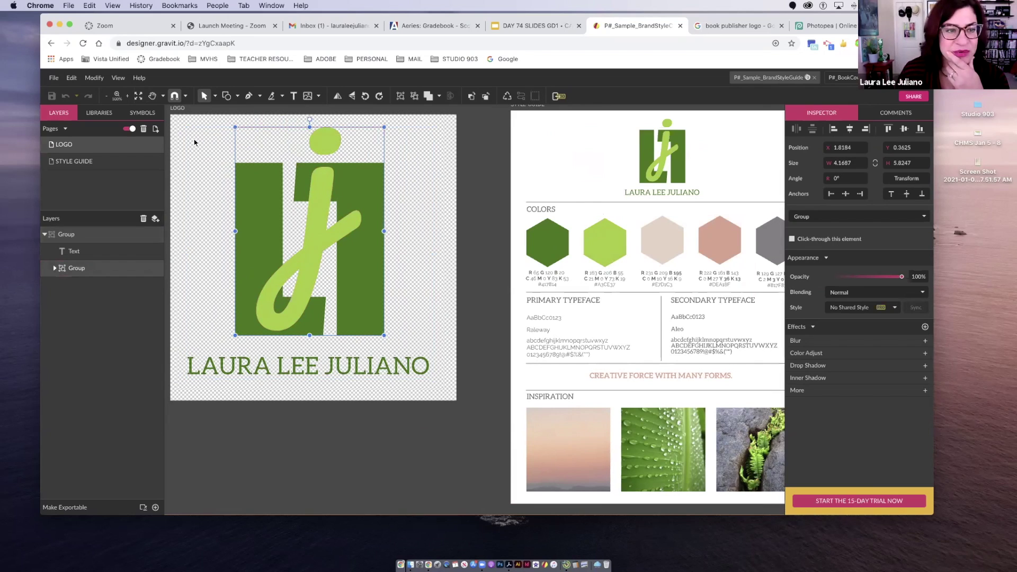
click(440, 268)
drag(453, 392, 190, 121)
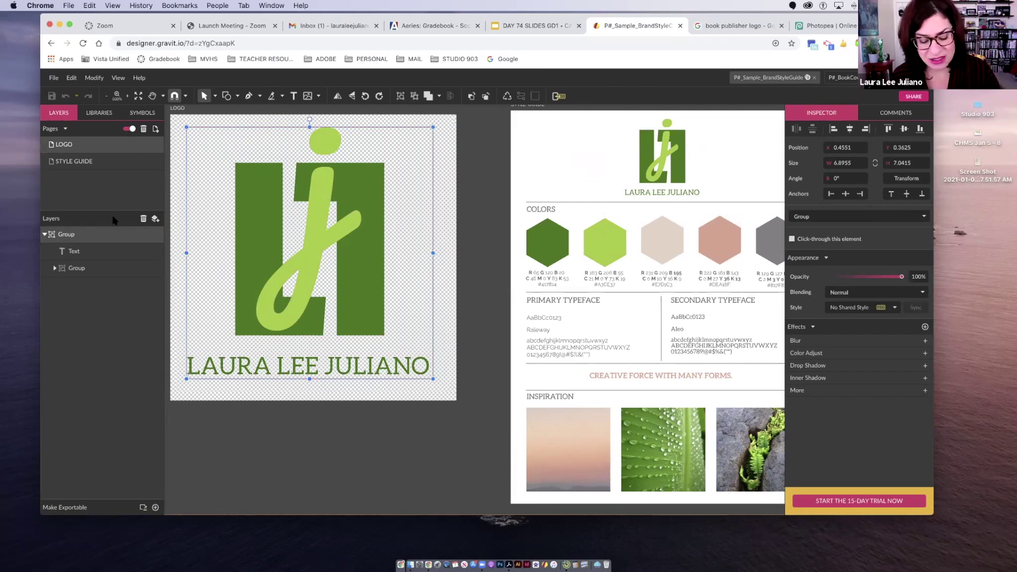
click(838, 80)
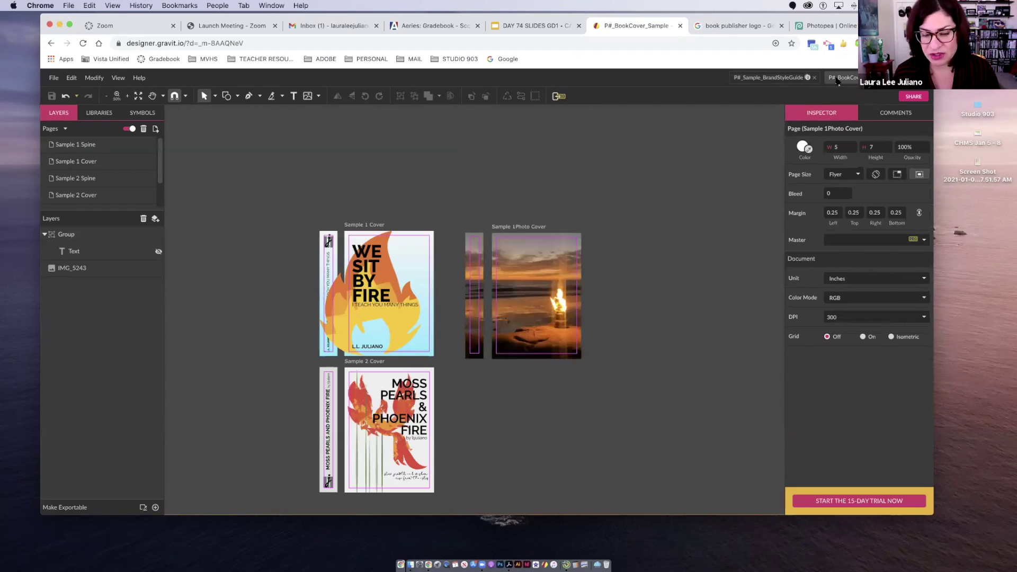
Paste the copied logo group onto the Sample 1Photo Cover page and move it out beside the cover's right edge.
key(super+minus)
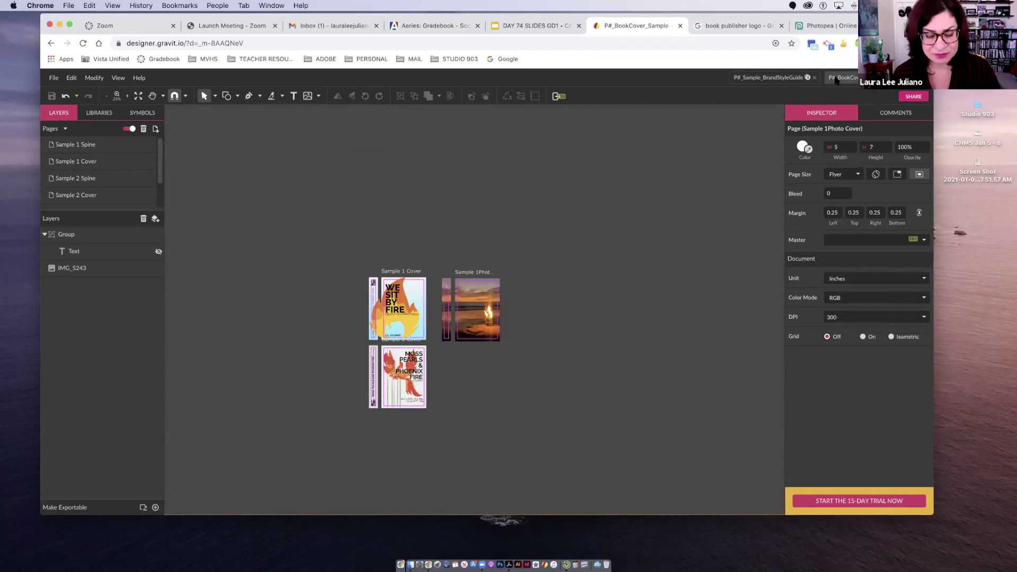
key(super+1)
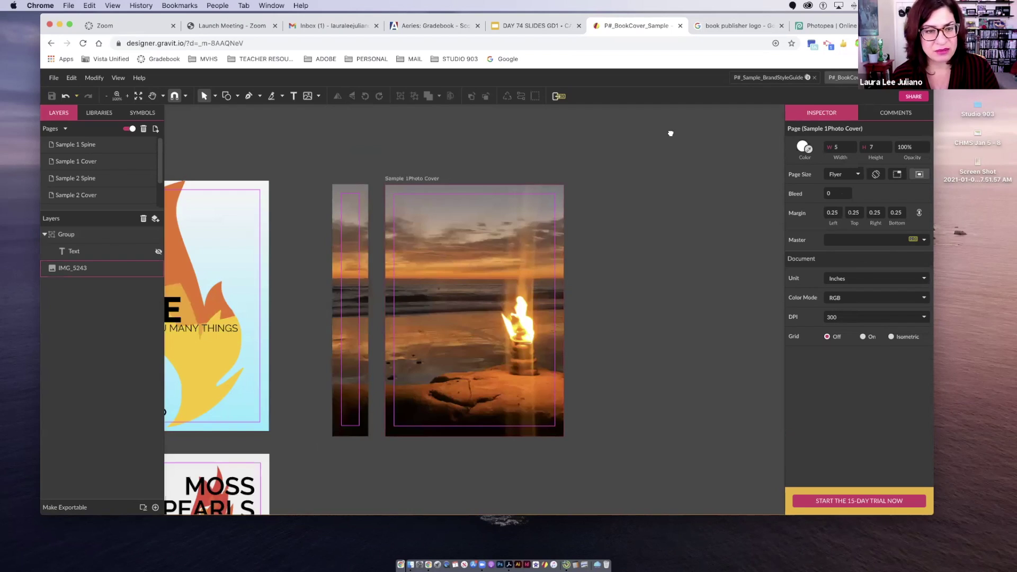
key(space)
scroll(377, 185, left, 6)
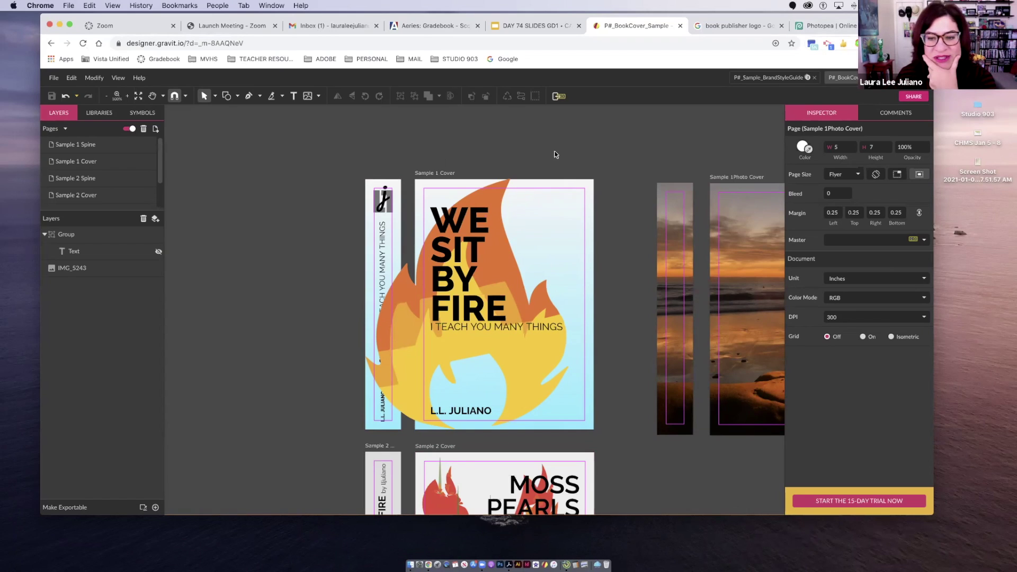
key(h)
drag(604, 154, 297, 164)
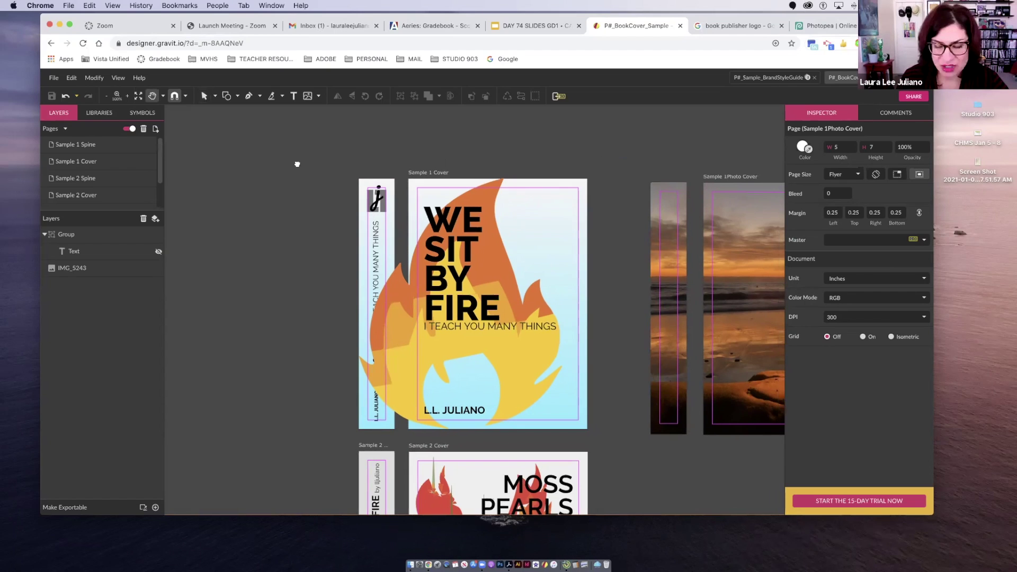
scroll(440, 244, right, 6)
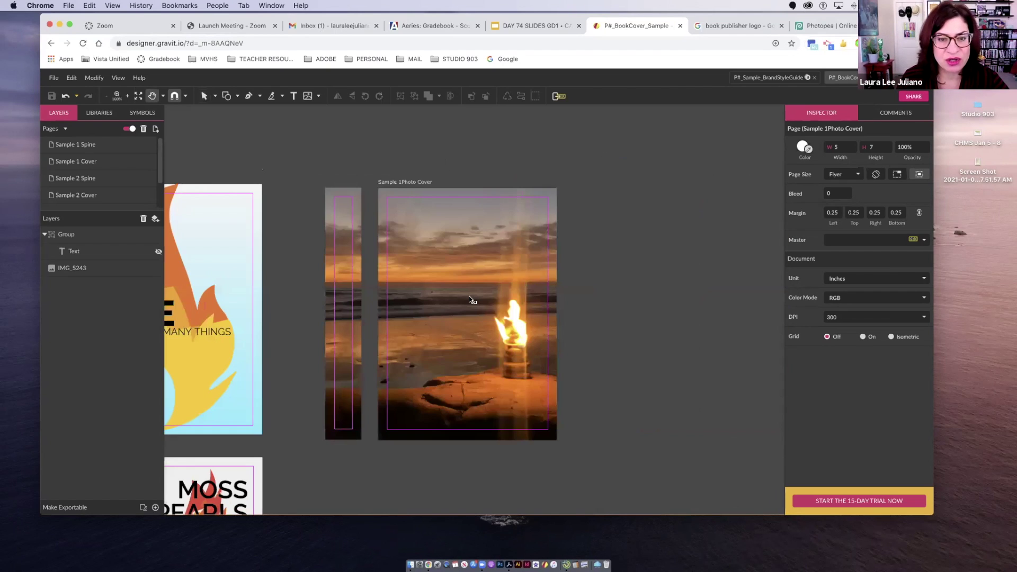
key(v)
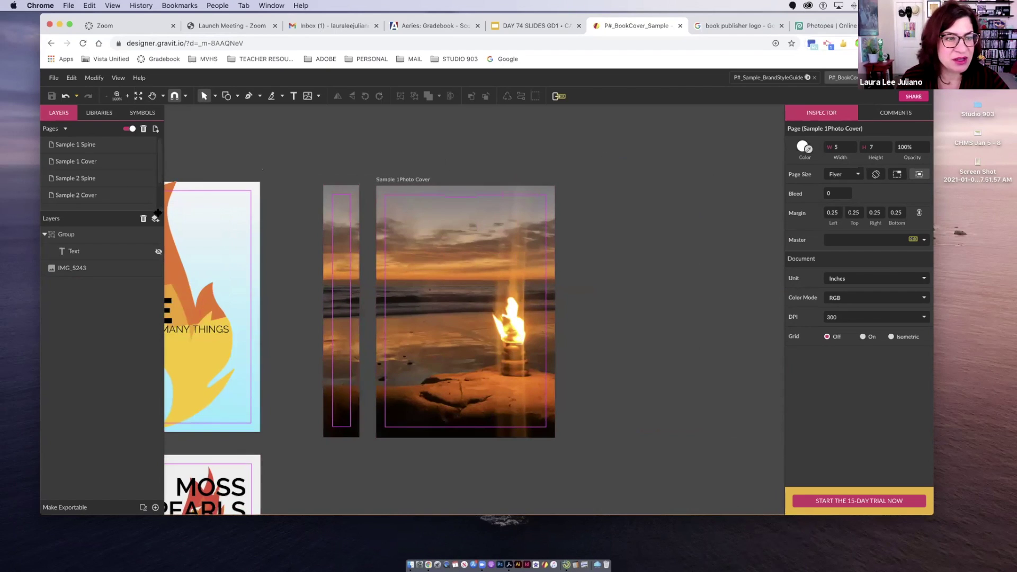
scroll(106, 191, down, 2)
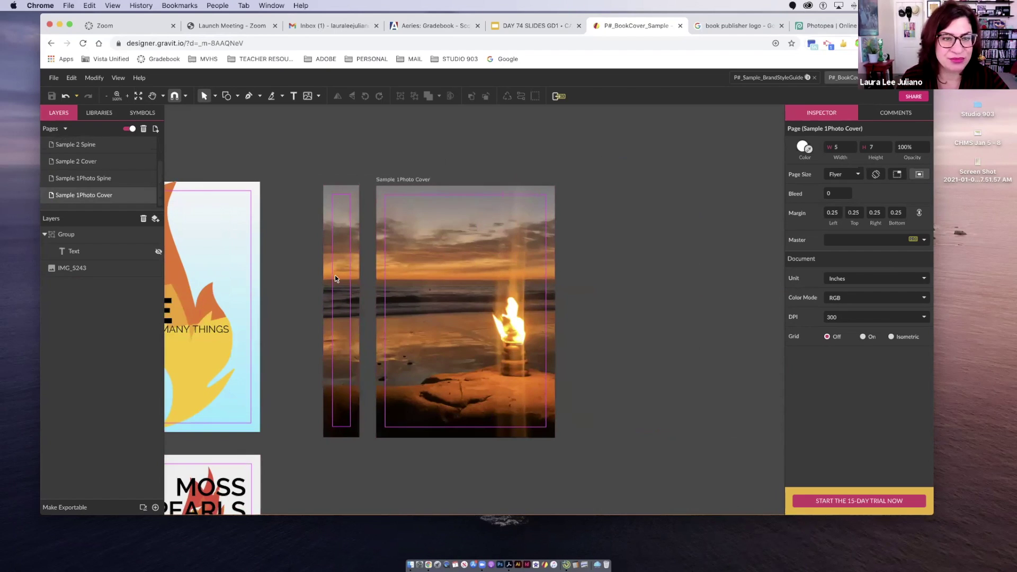
click(94, 196)
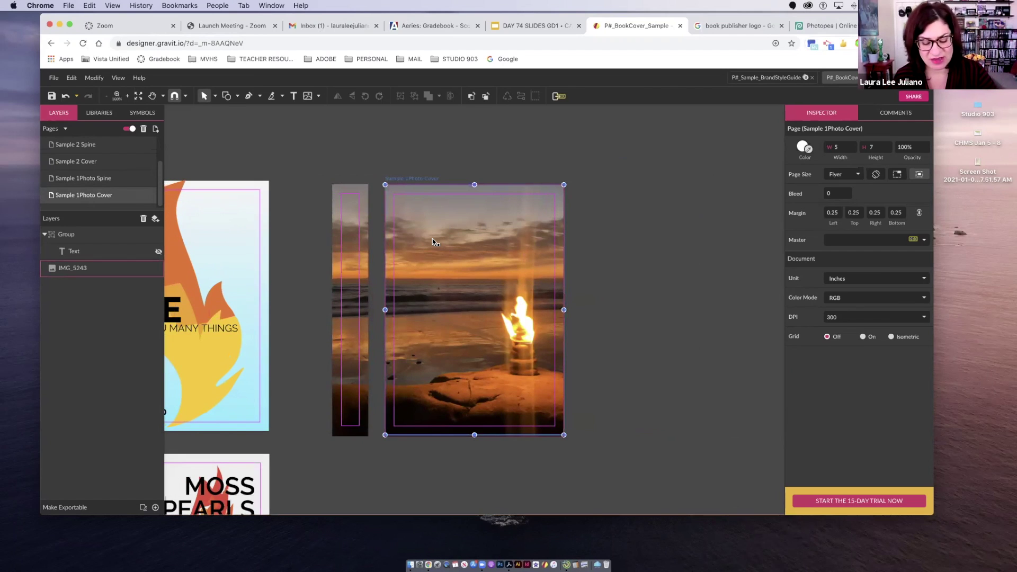
key(super+v)
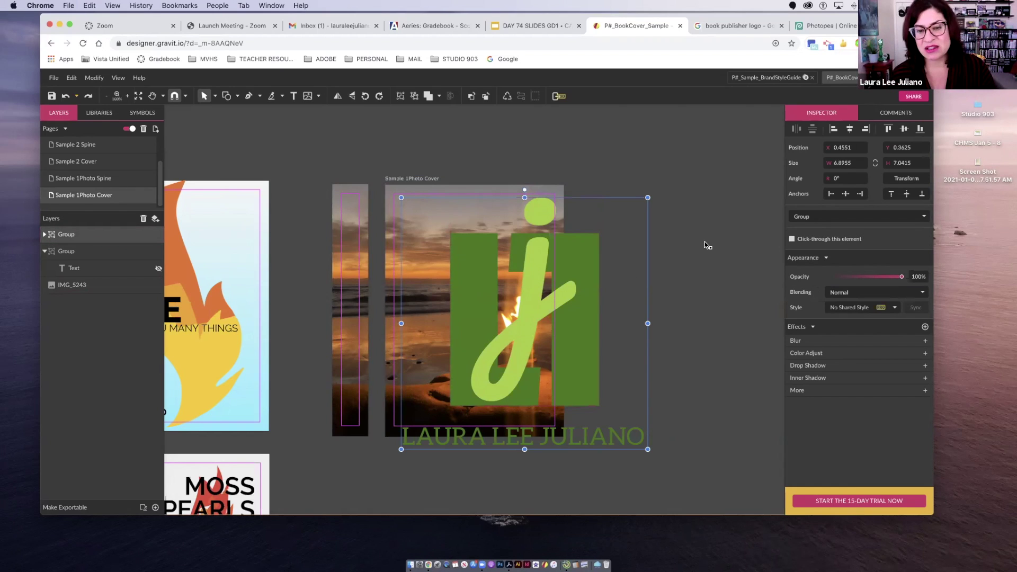
key(super+shift+z)
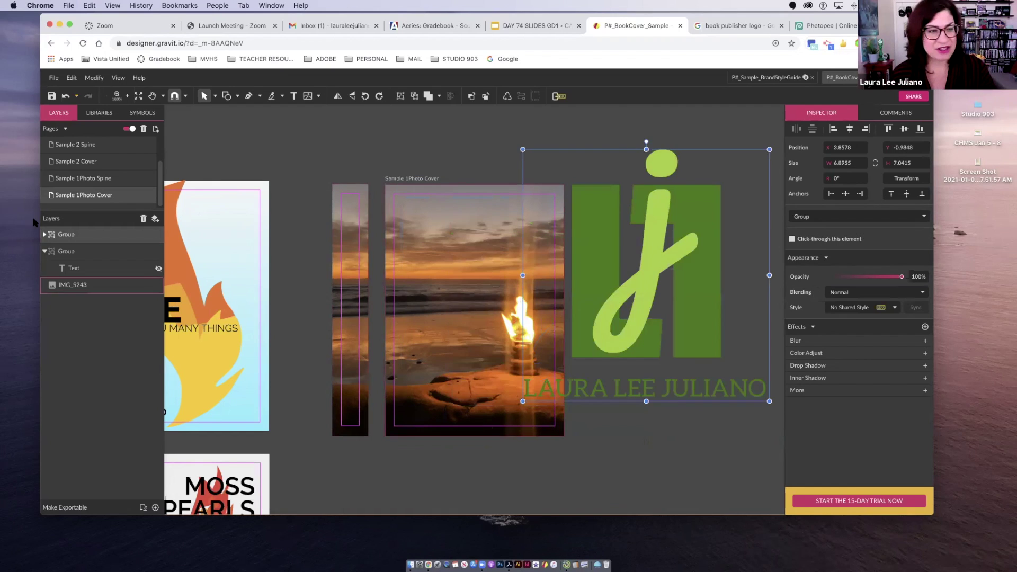
Expand the pasted logo group and its nested symbol group, and move the name text layer out of the group.
click(45, 234)
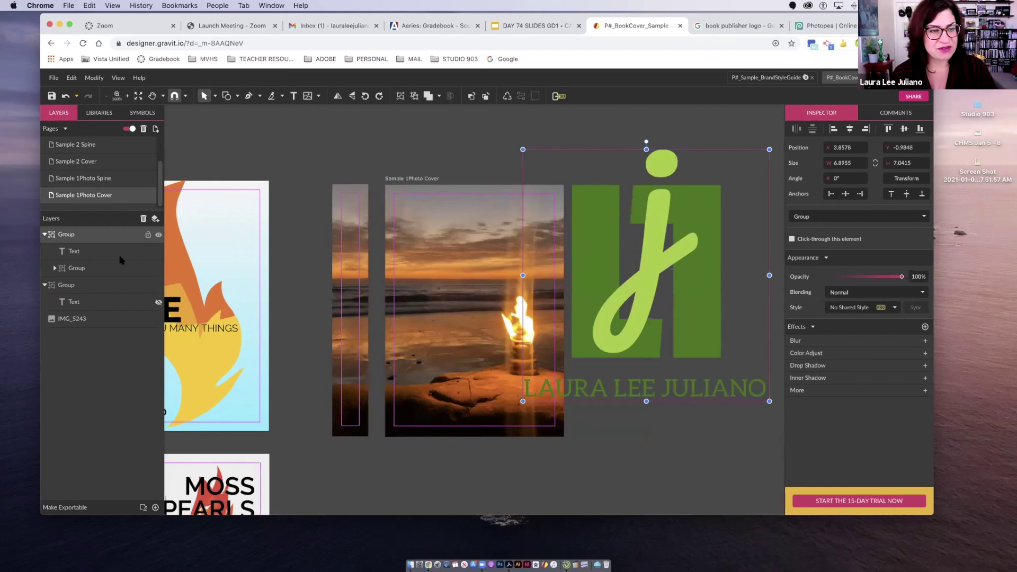
click(54, 268)
click(76, 268)
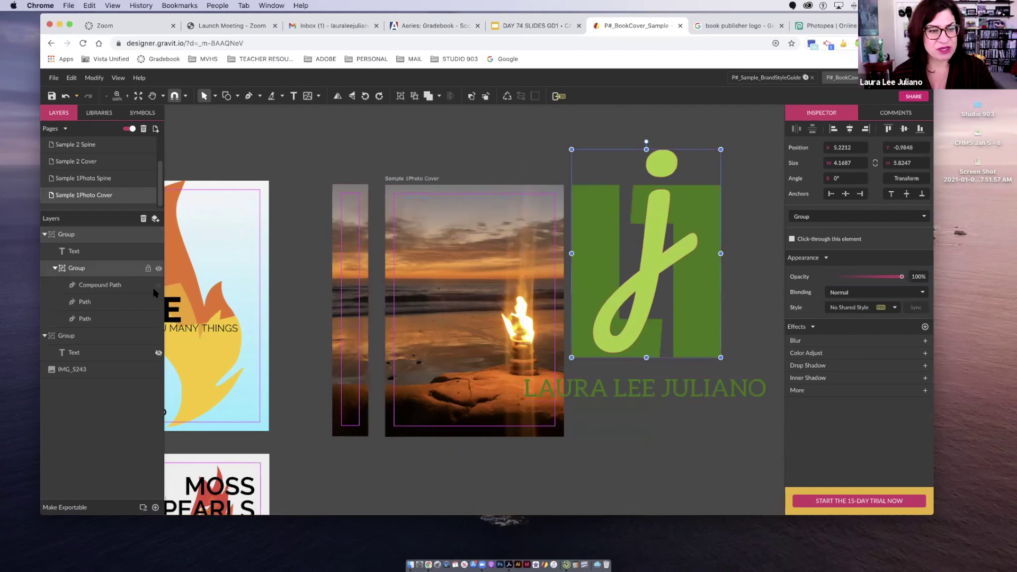
click(158, 285)
click(158, 285)
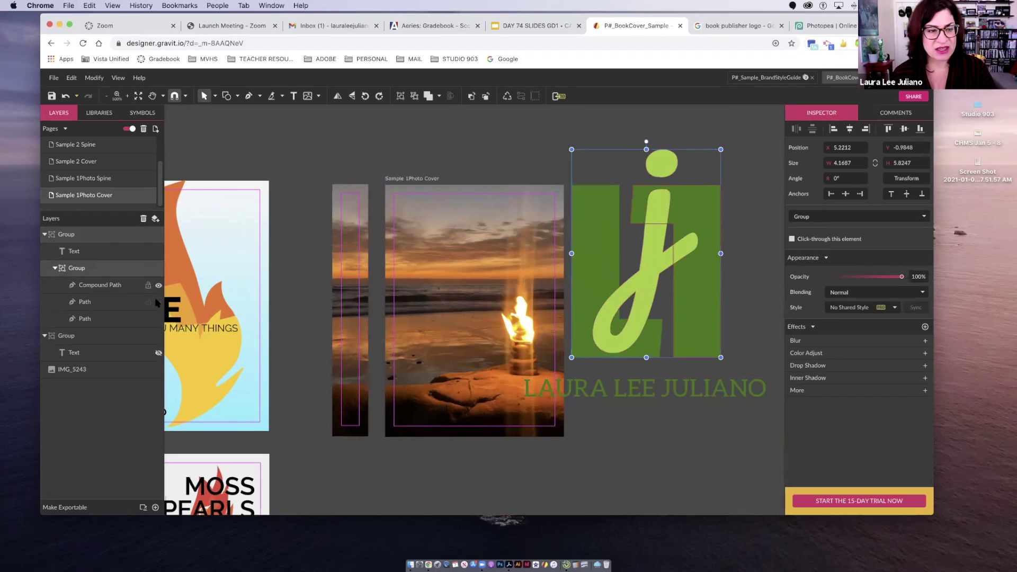
click(158, 302)
key(ctrl+z)
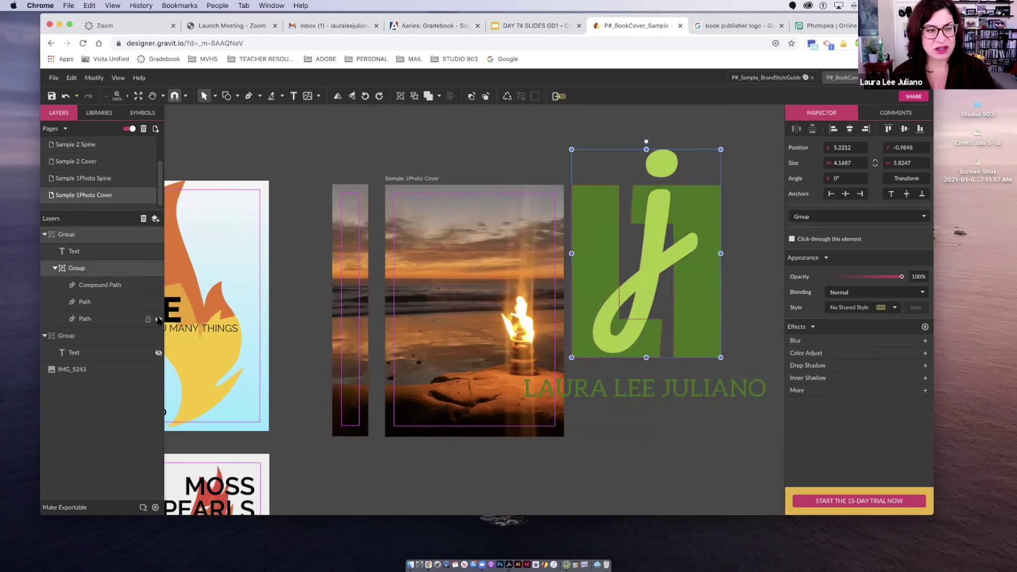
click(156, 253)
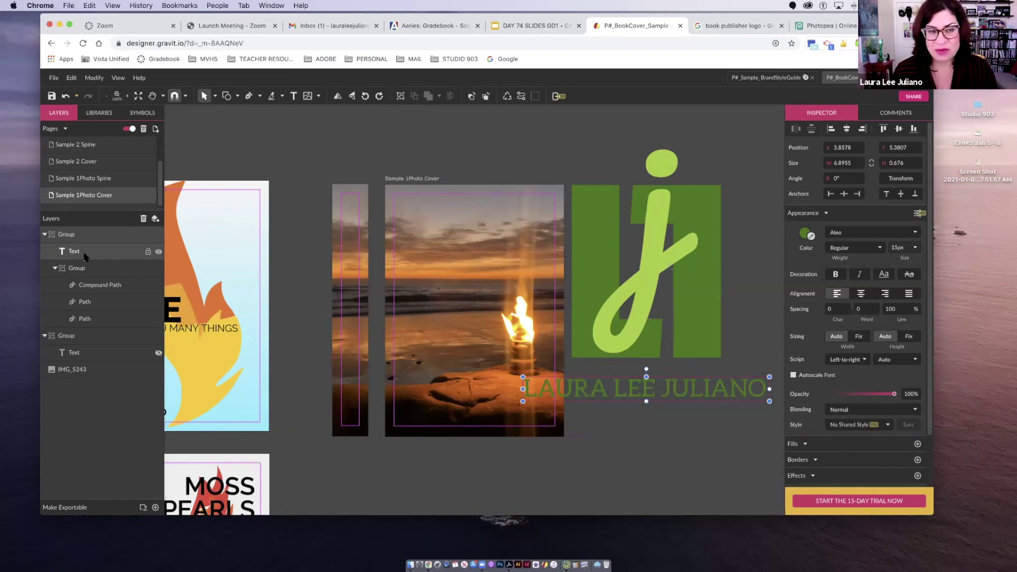
drag(72, 252, 75, 319)
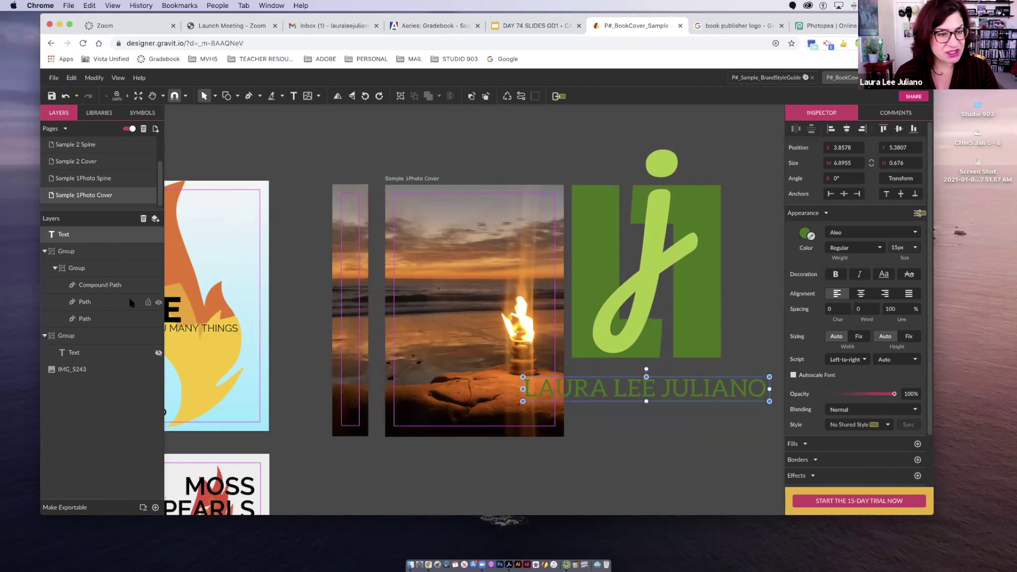
Fill the two dark green L-shaped paths of the logo symbol with white, #FFFFFF.
click(161, 303)
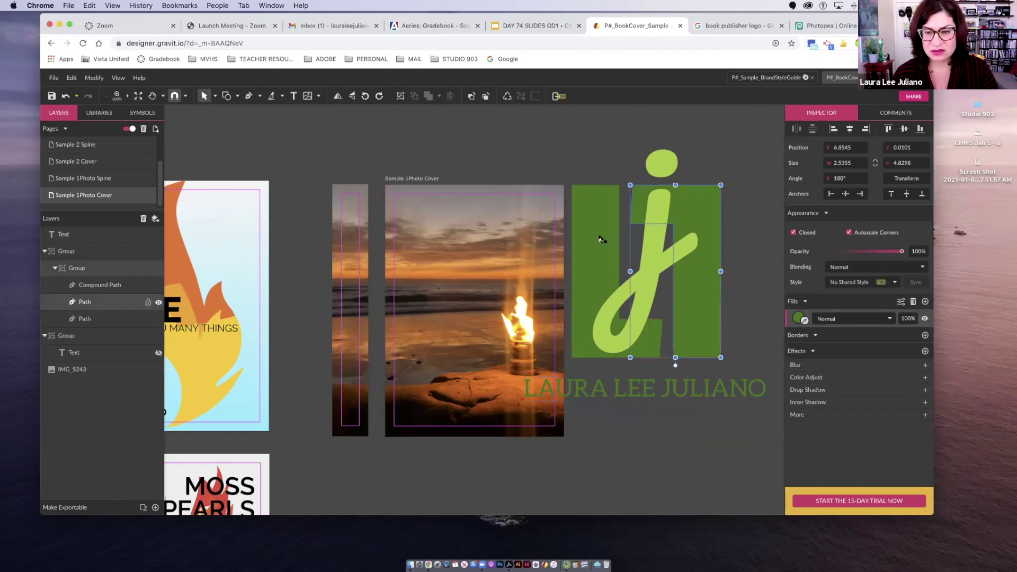
click(799, 318)
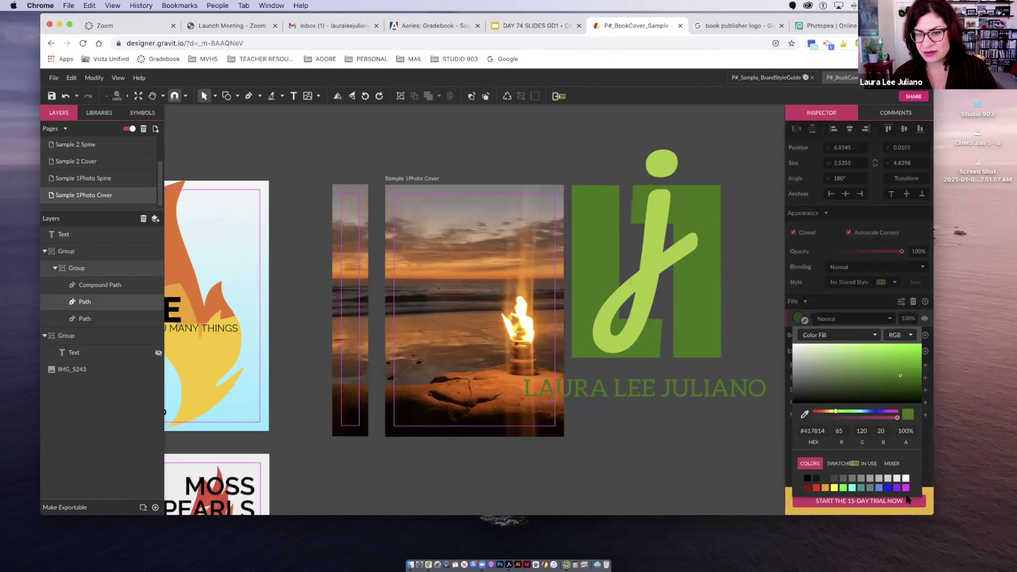
click(905, 478)
click(119, 319)
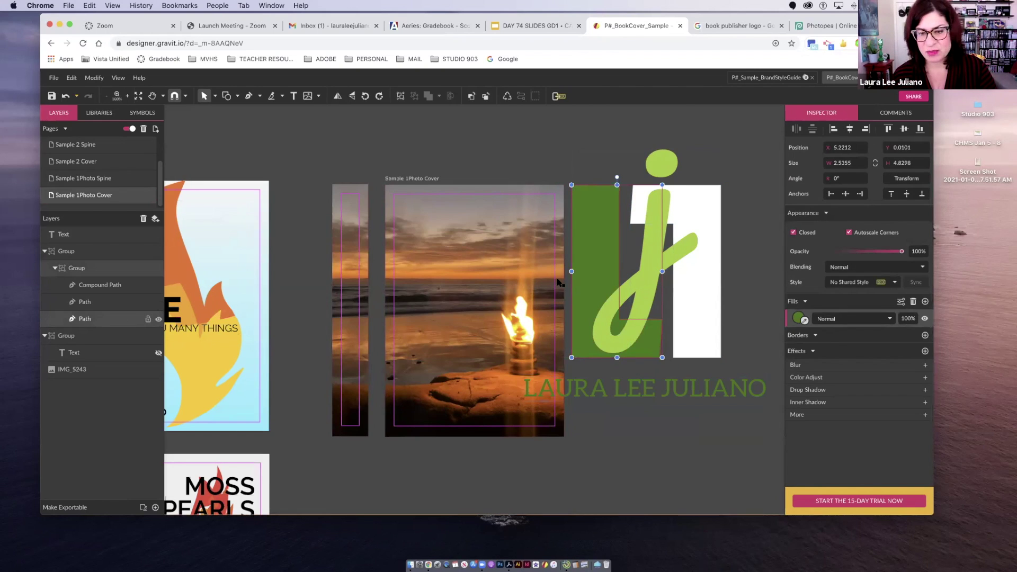
click(799, 318)
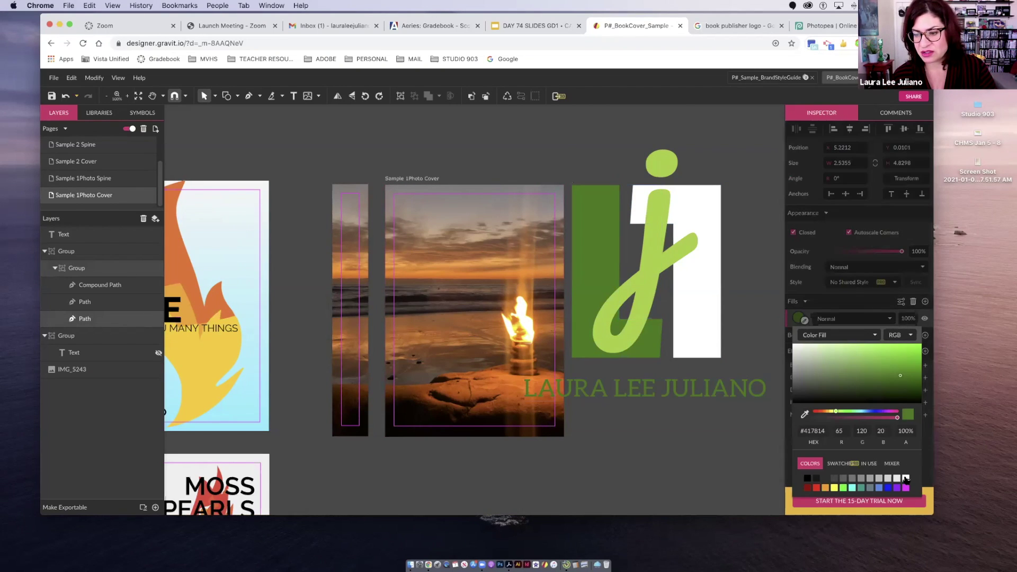
click(906, 478)
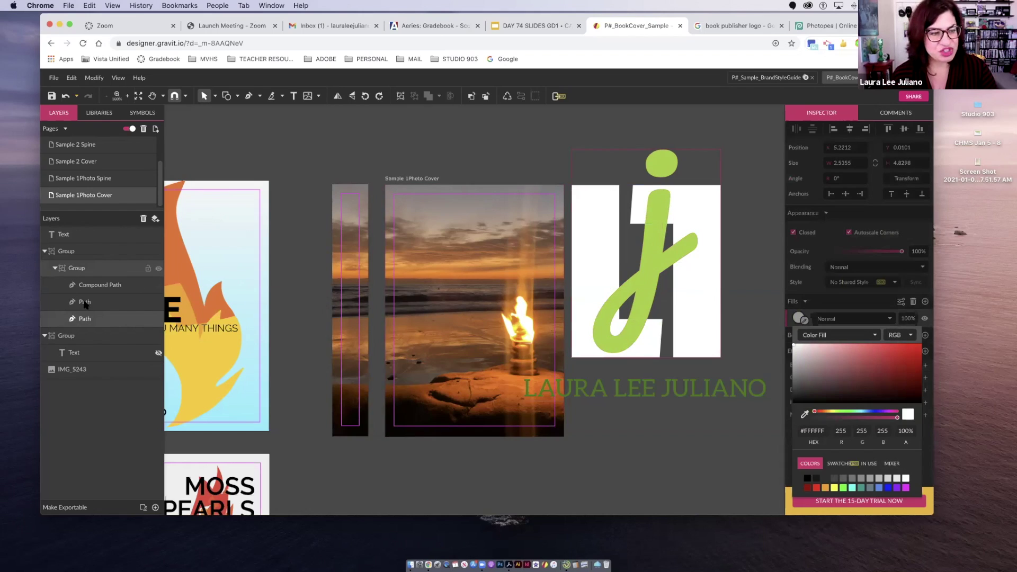
Recolour the logo's j-shaped compound path with a yellow sampled from the torch flame, and shift its hue to orange, #FEAE00.
click(156, 285)
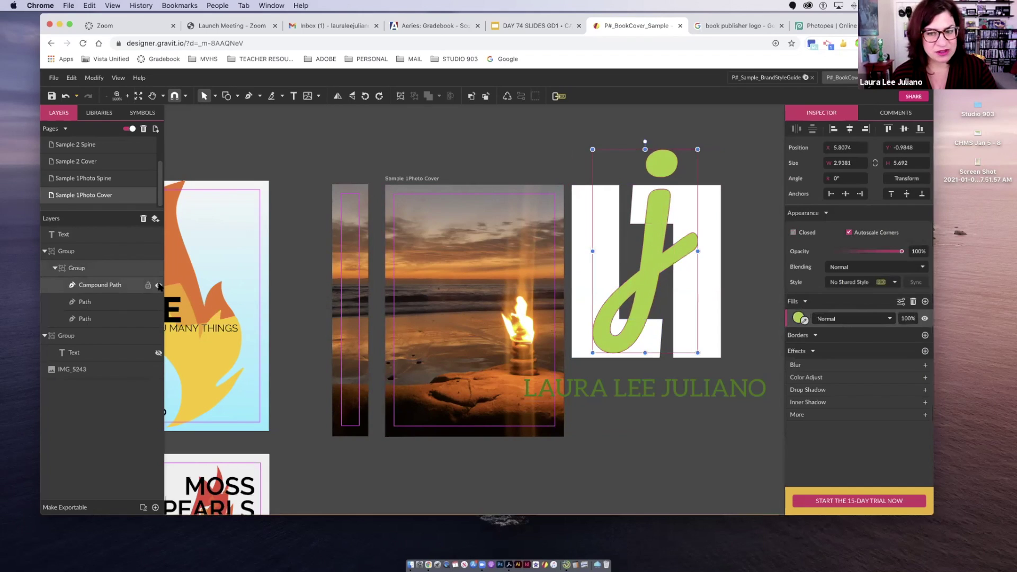
click(159, 286)
key(super+z)
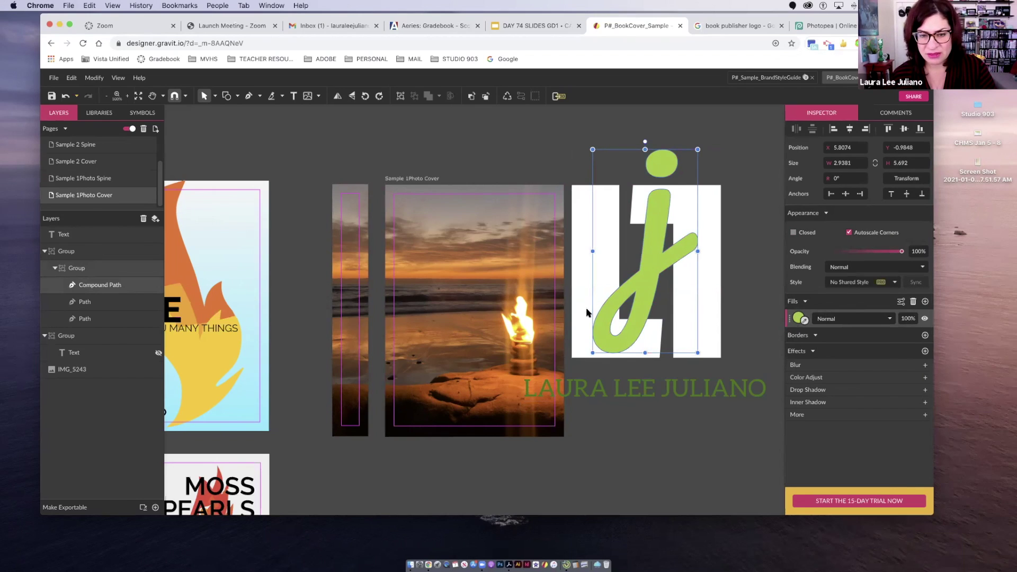
click(799, 318)
click(532, 320)
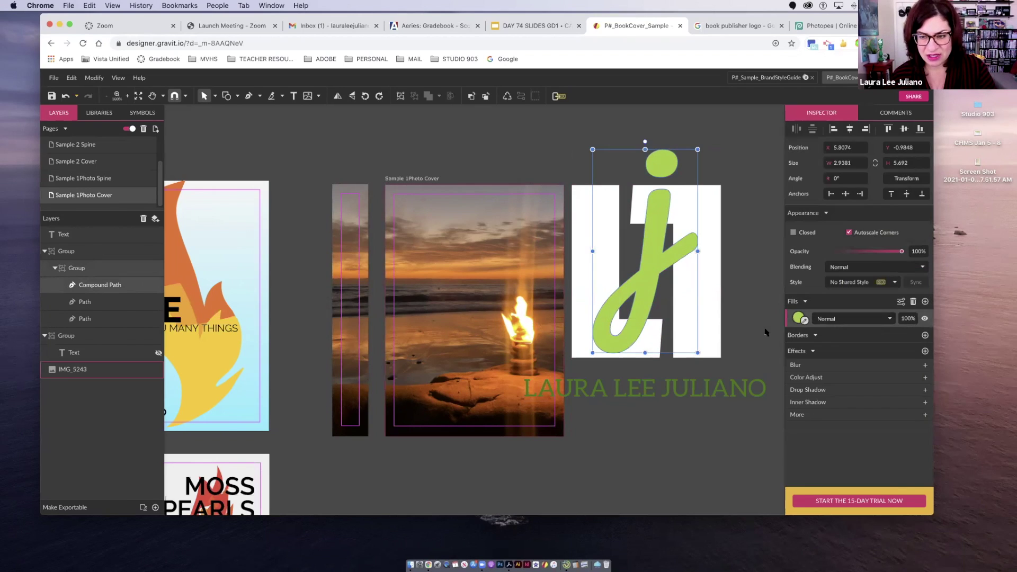
click(515, 314)
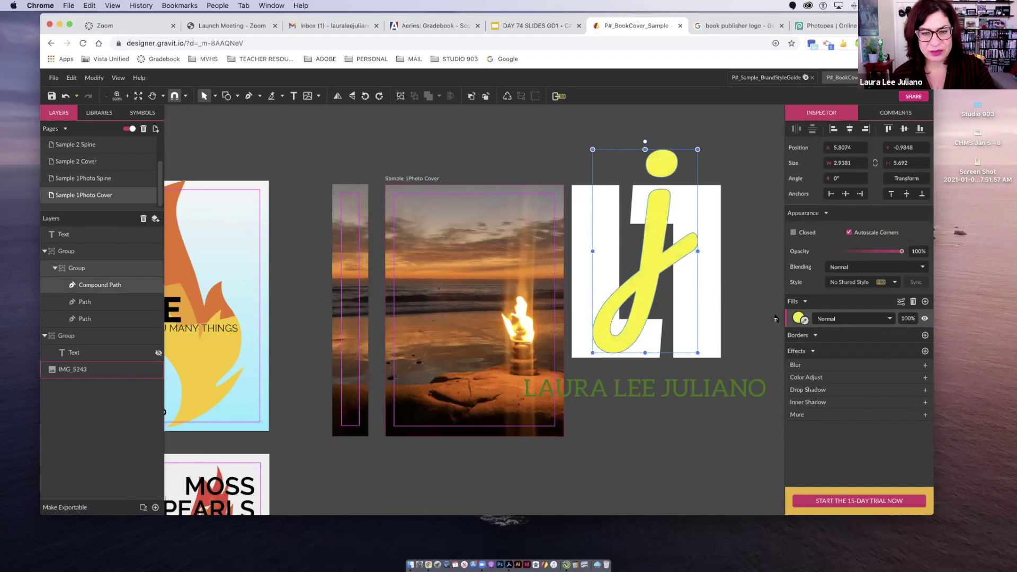
click(799, 319)
drag(825, 412, 824, 411)
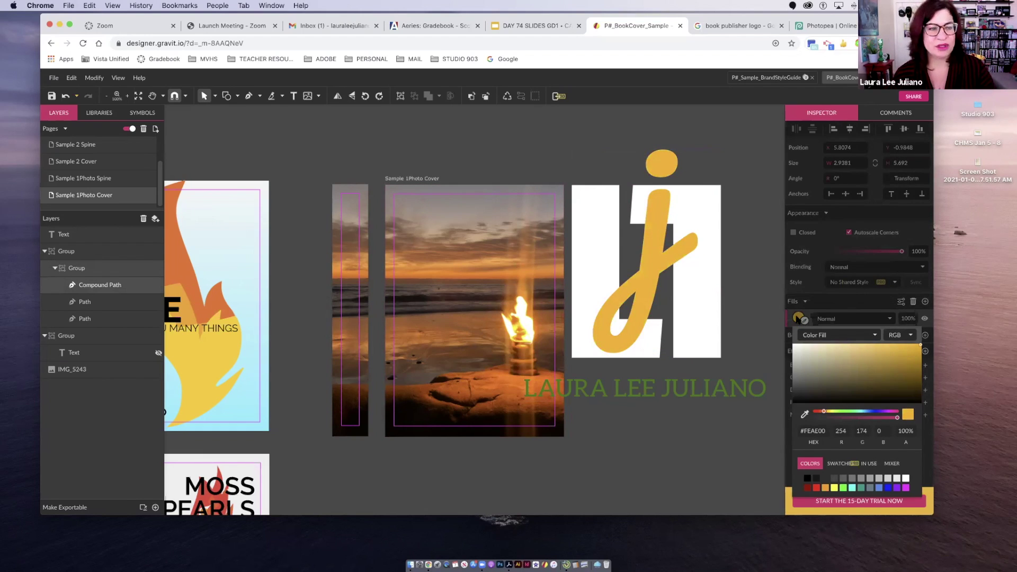
key(Escape)
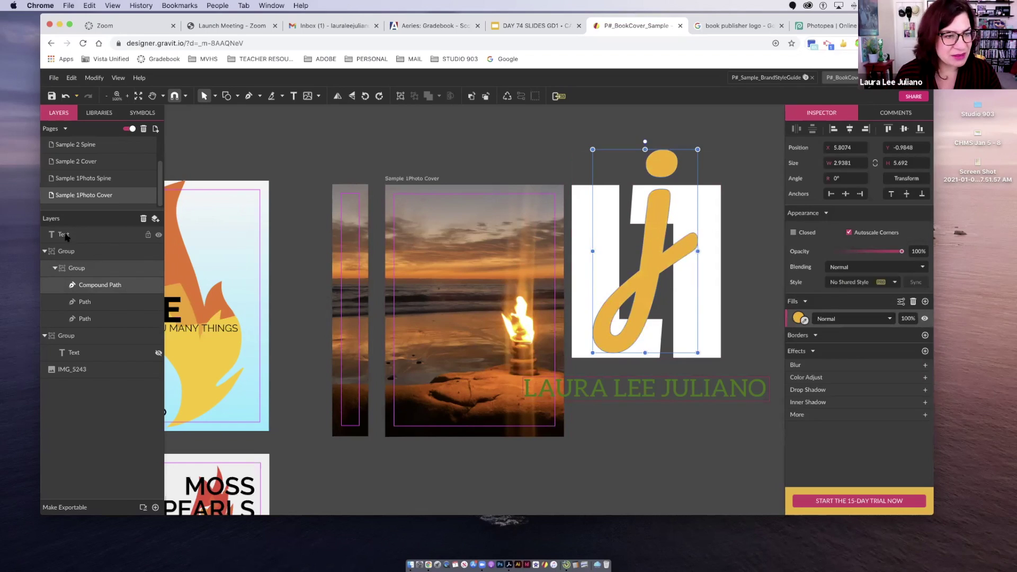
Delete the logo's name text layer, keeping only the symbol.
mouse_move(127, 234)
mouse_down()
mouse_move(123, 220)
mouse_move(145, 222)
mouse_move(148, 233)
mouse_up()
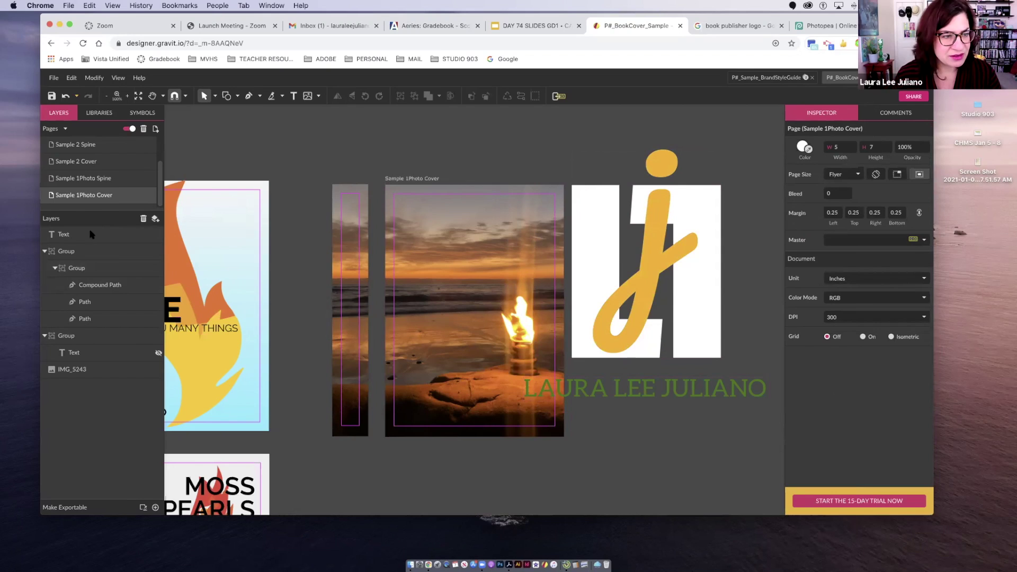
click(138, 233)
click(143, 219)
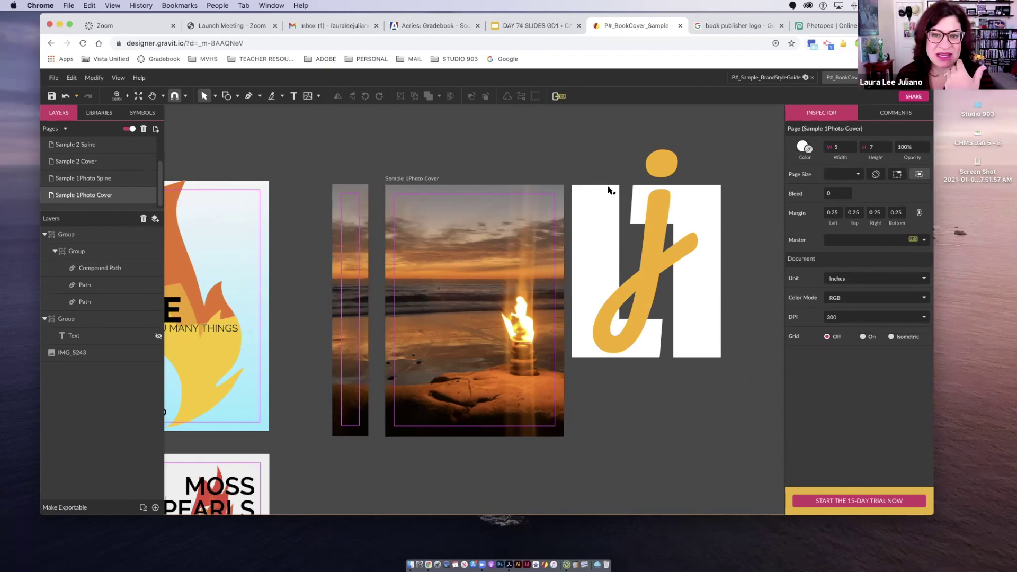
Scale the logo symbol to about 0.46 × 0.65 inches and place it within the margins at the top of the photo spine.
click(580, 156)
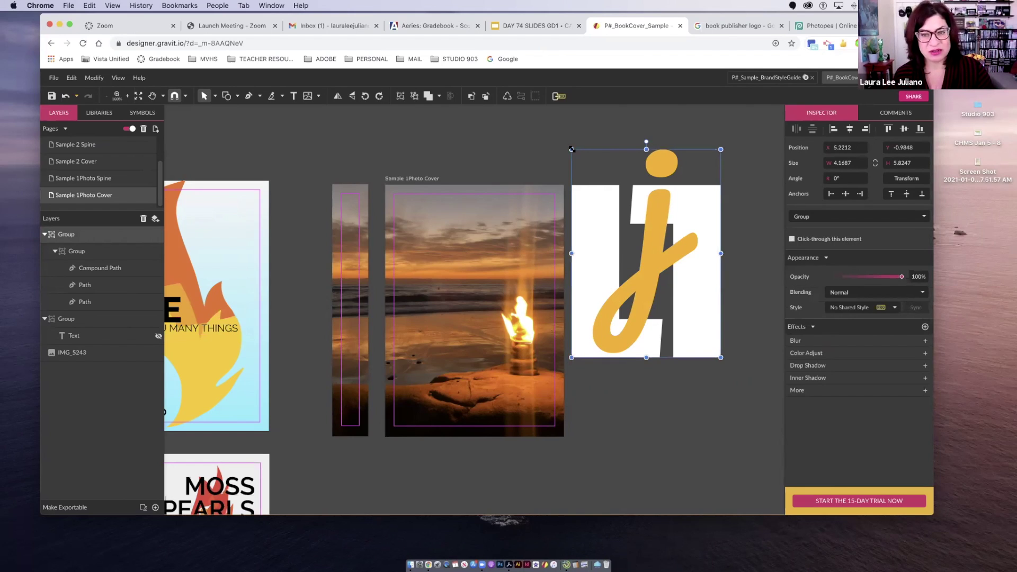
drag(666, 286, 353, 211)
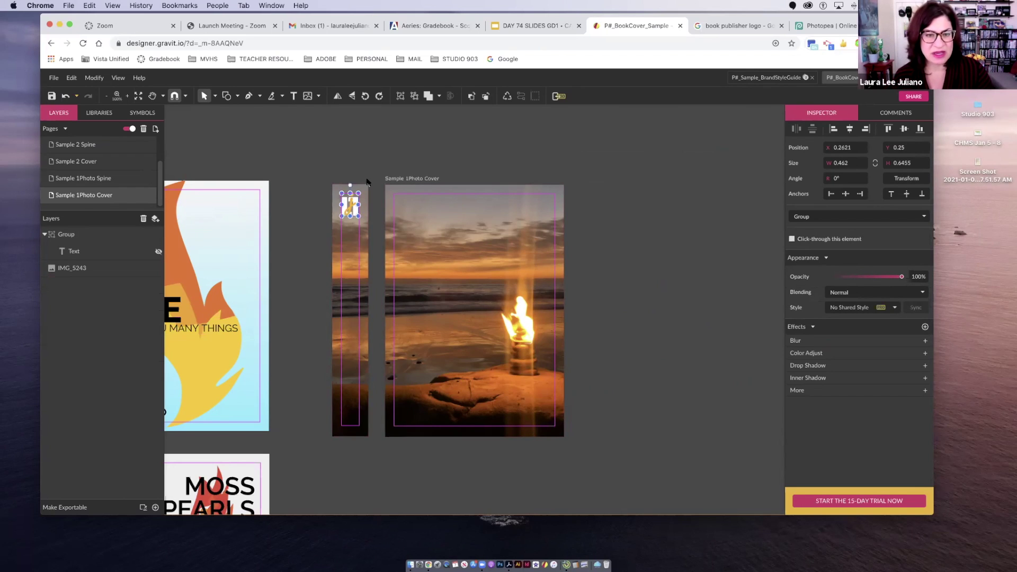
click(644, 281)
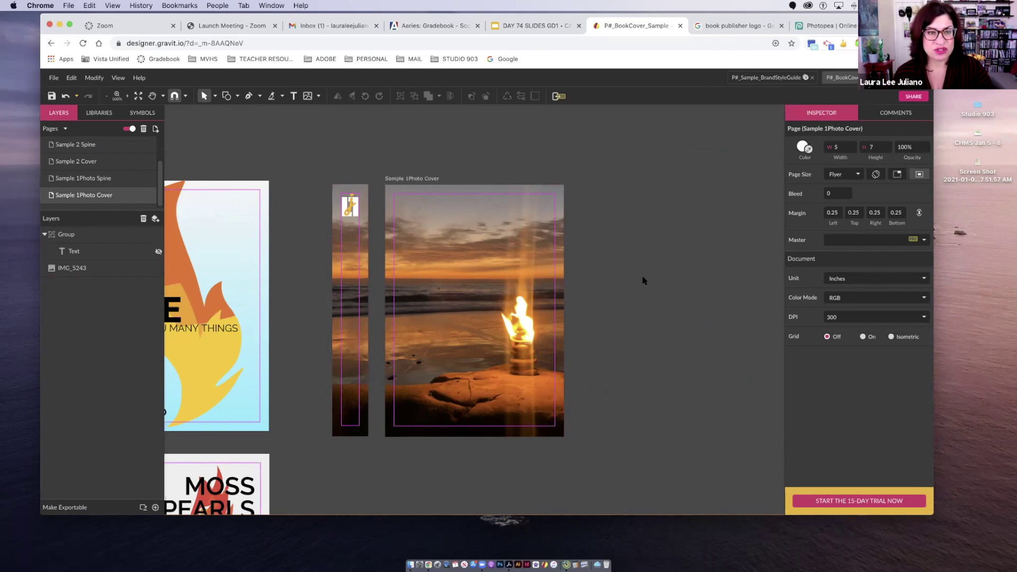
Switch to the Google image results for "book publisher logo", browse the example logos and show the image size filter options.
click(724, 25)
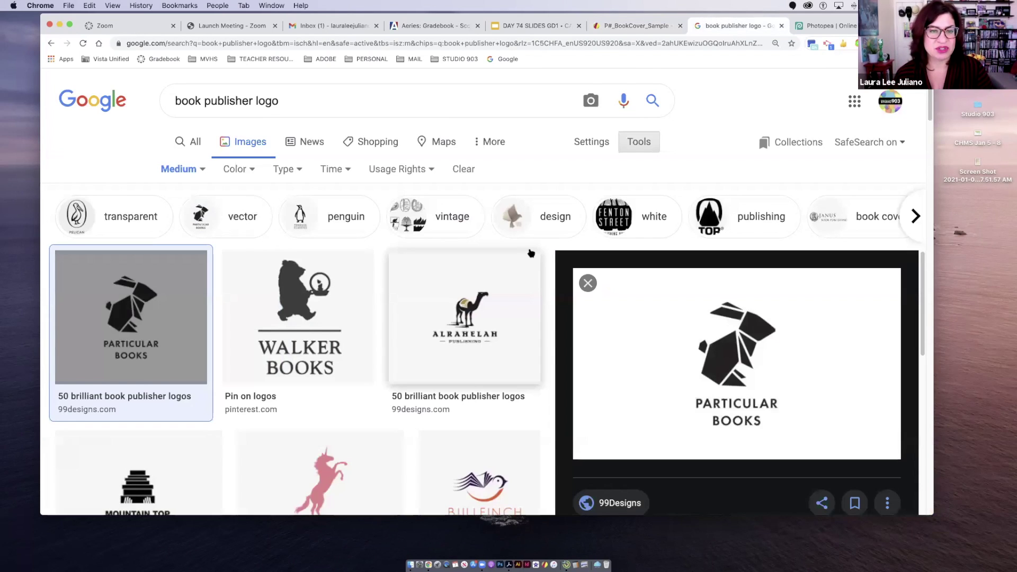
scroll(527, 254, down, 1)
scroll(391, 263, down, 10)
scroll(180, 145, up, 10)
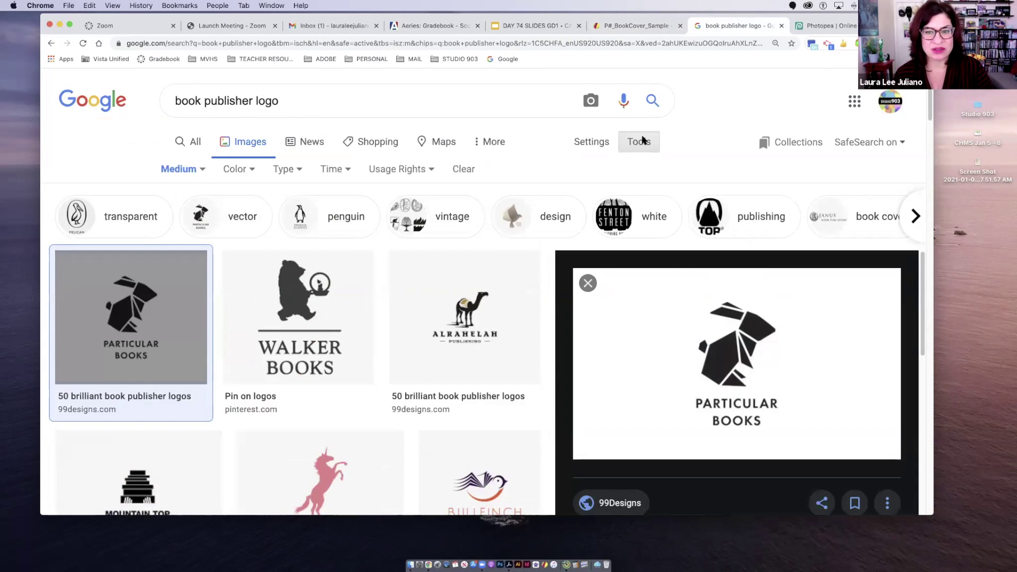
click(641, 144)
click(639, 142)
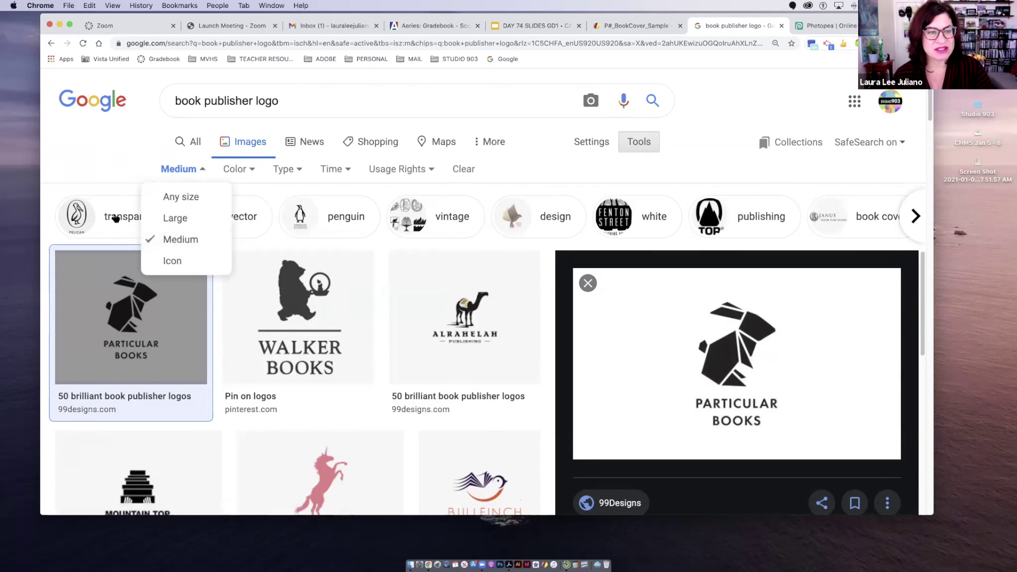
Narrow the publisher logo images to transparent ones, open the Pelican logo and save it to the desktop.
click(110, 219)
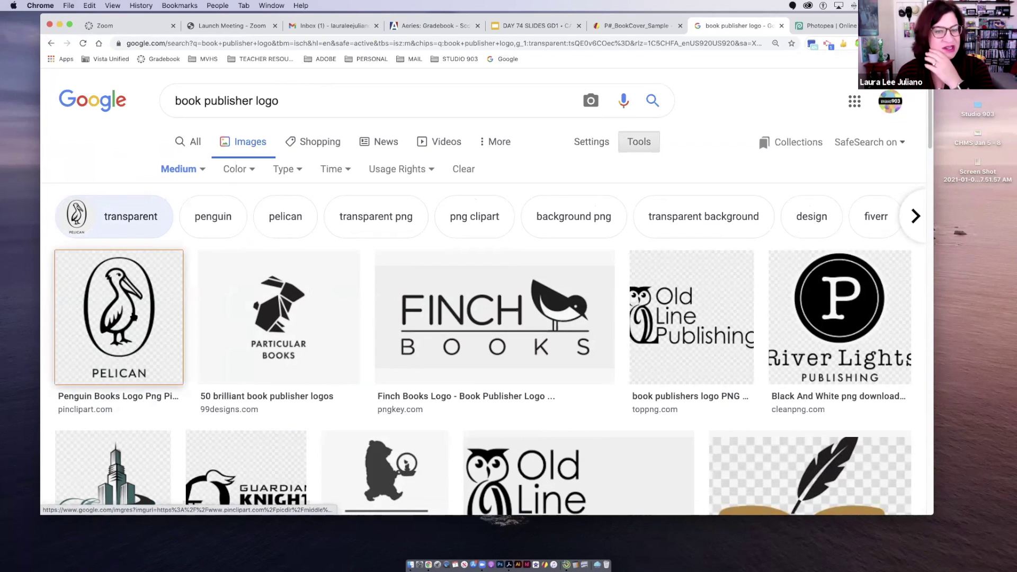
click(133, 318)
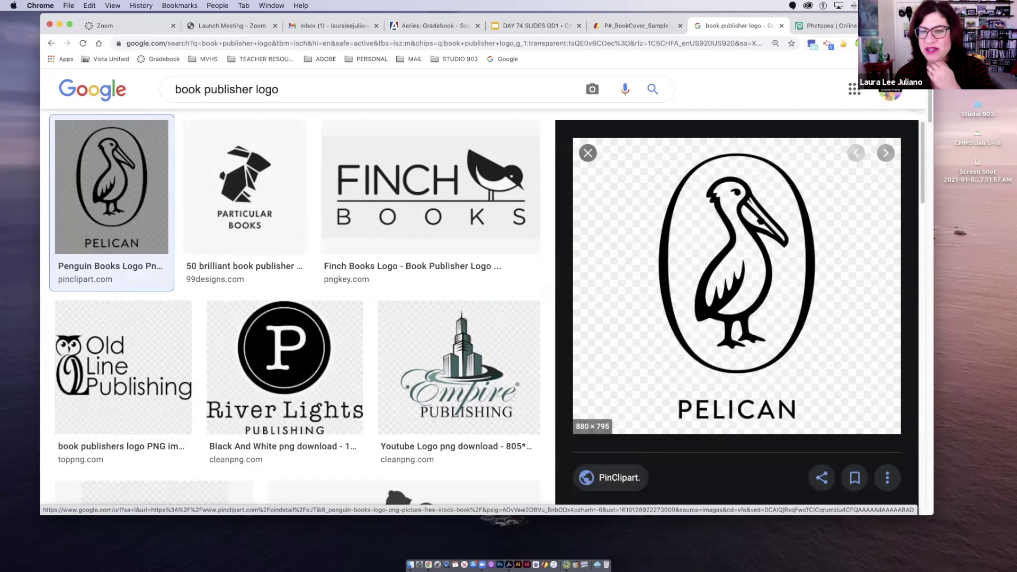
drag(799, 232, 971, 281)
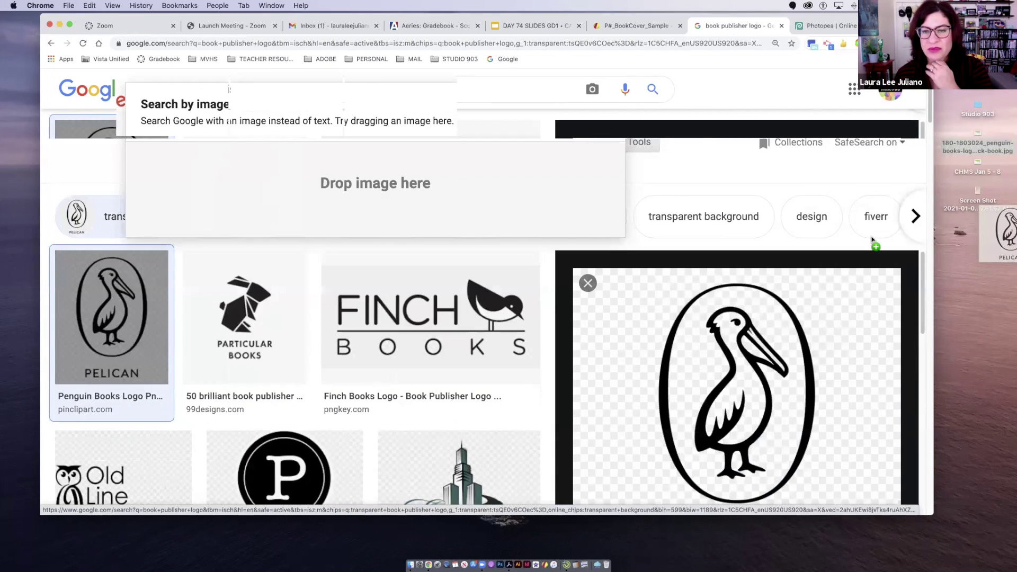
scroll(625, 370, down, 3)
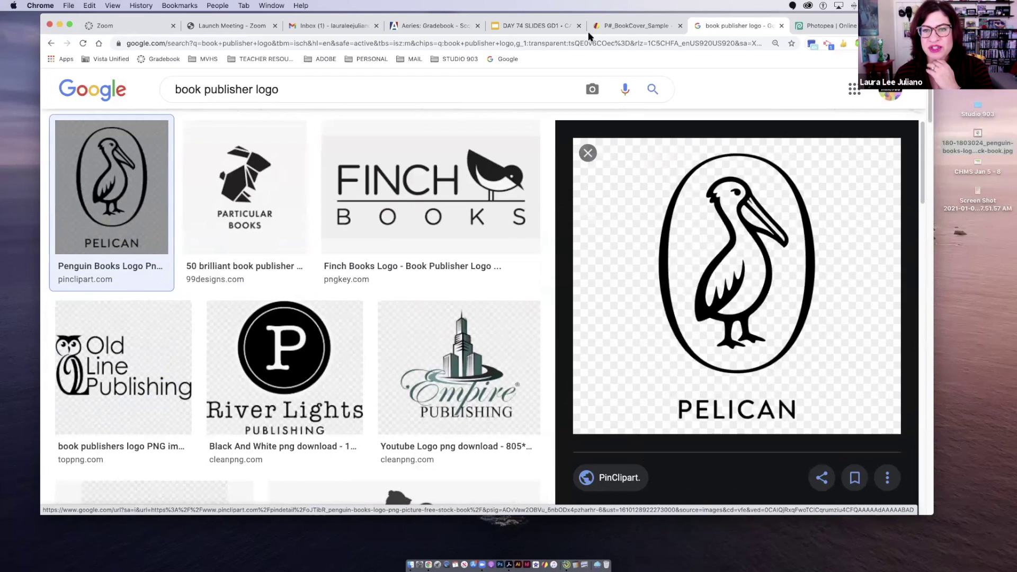
Switch to the Gravit Designer book cover document and place the saved Pelican logo image beside the photo cover.
click(618, 27)
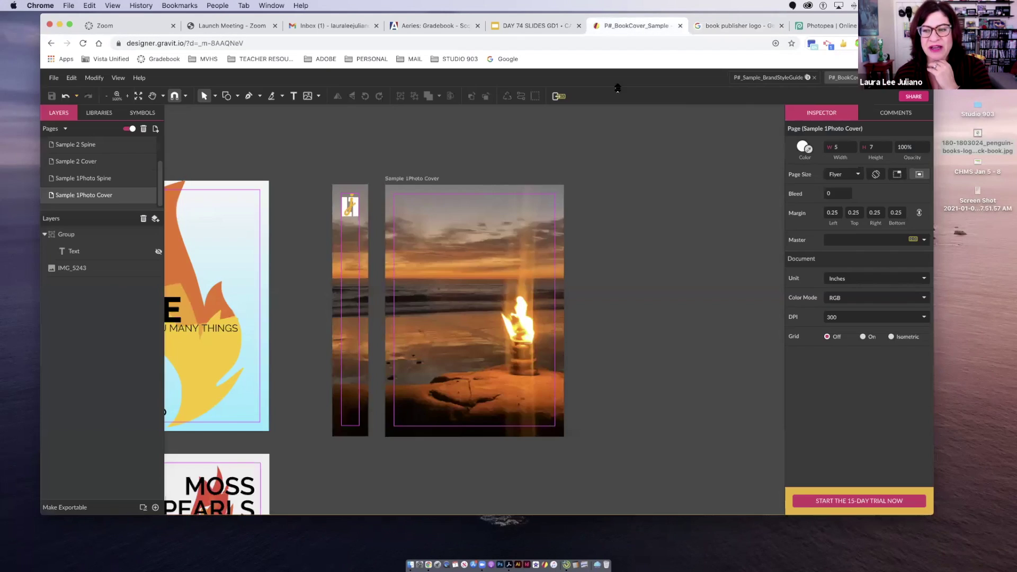
drag(977, 134, 755, 212)
scroll(611, 352, right, 3)
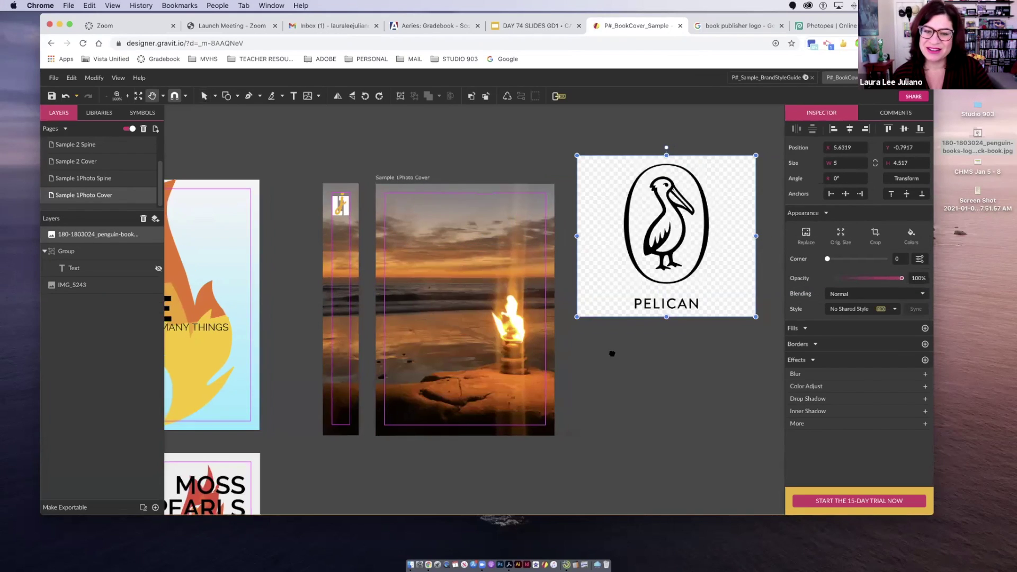
key(v)
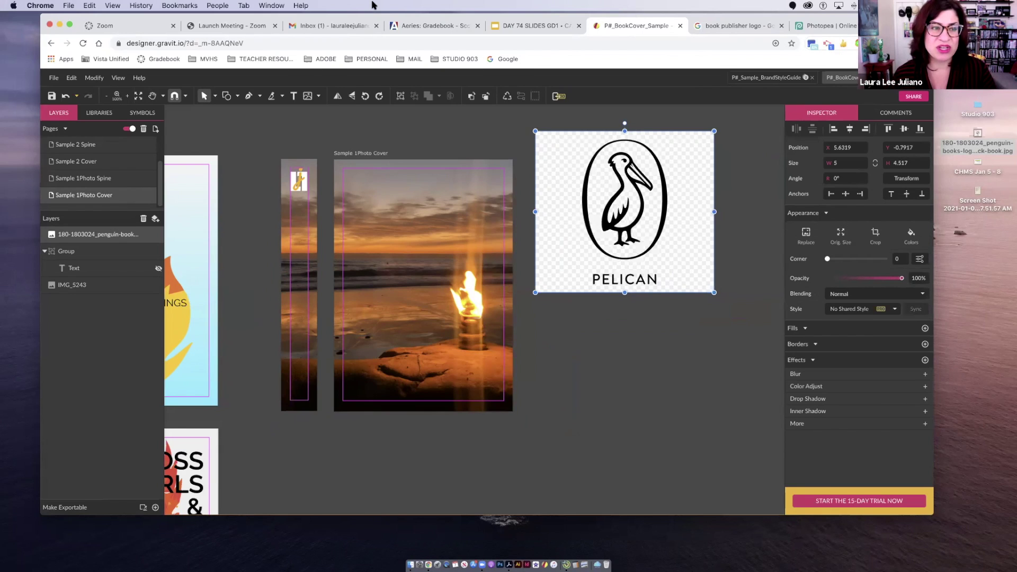
Try to convert the placed Pelican logo image to vectors with Vectorize Image, and undo the conversion.
click(98, 78)
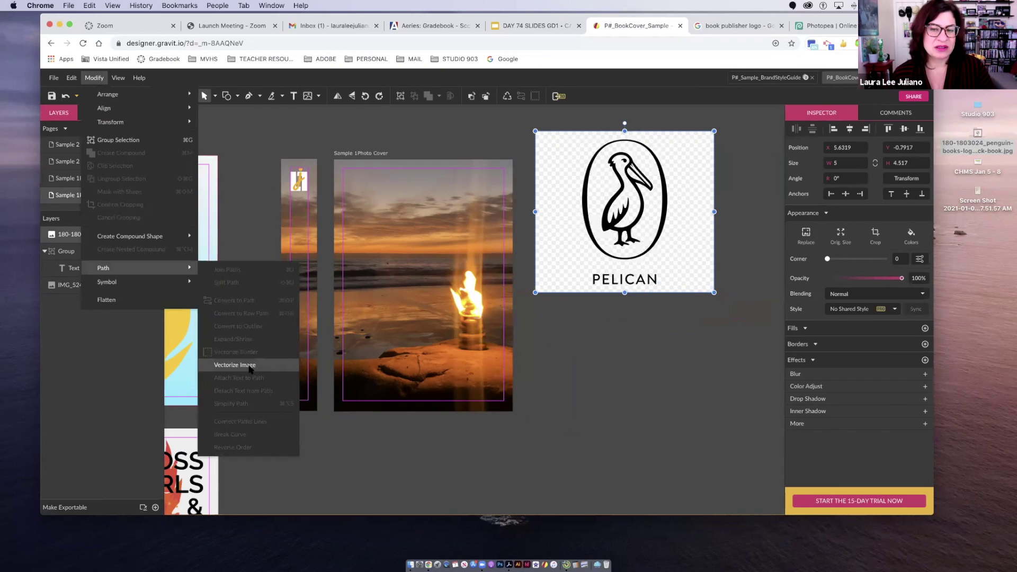
click(249, 366)
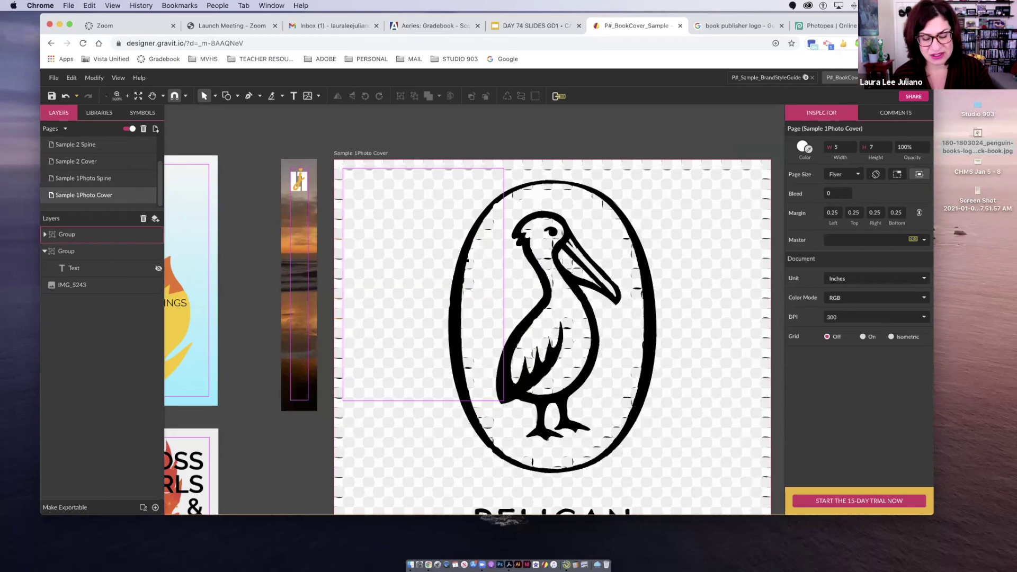
key(super+z)
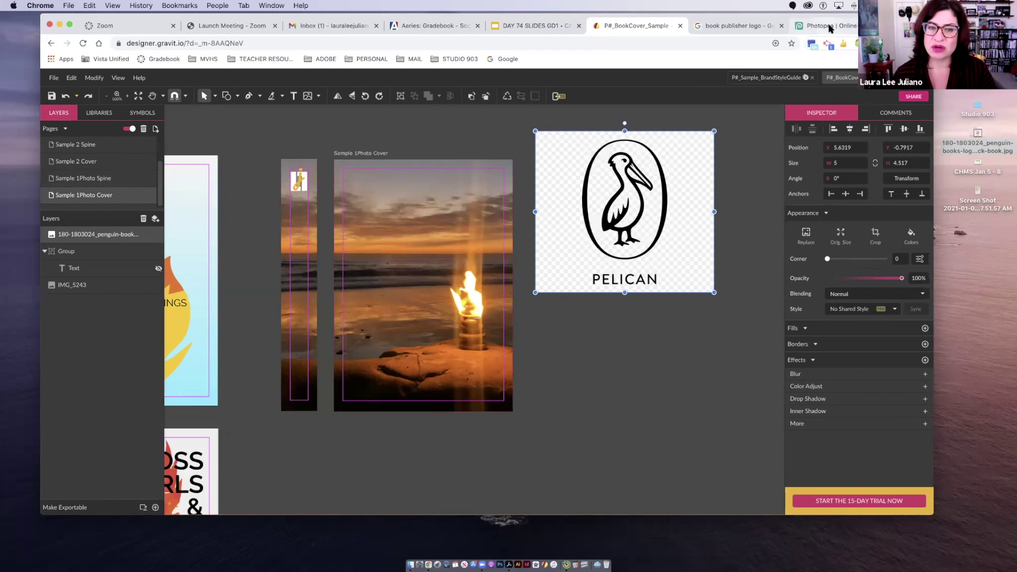
Switch to Photopea and open the saved Pelican logo JPG from the Desktop folder.
click(829, 28)
drag(981, 136, 441, 176)
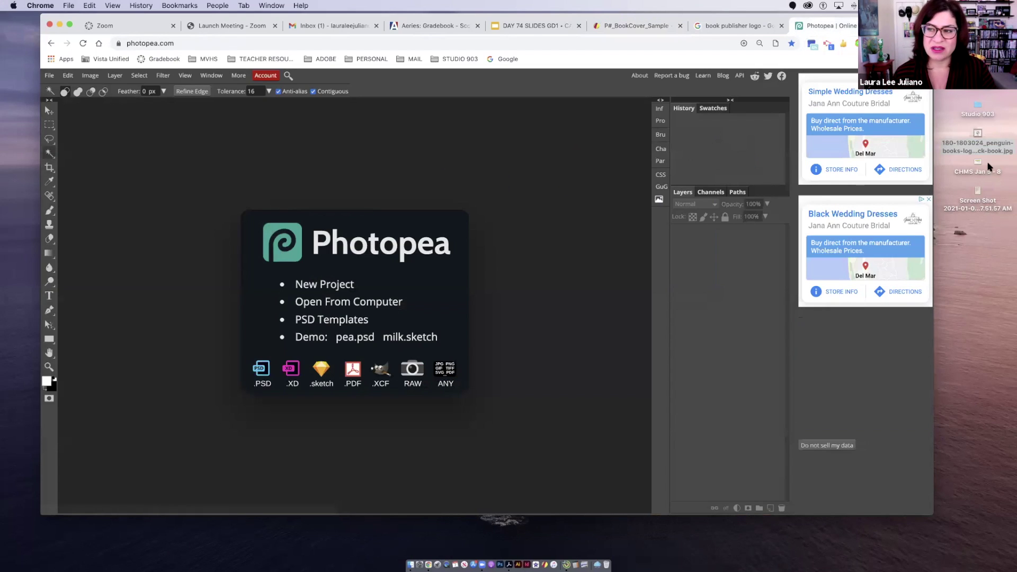
drag(979, 152, 180, 286)
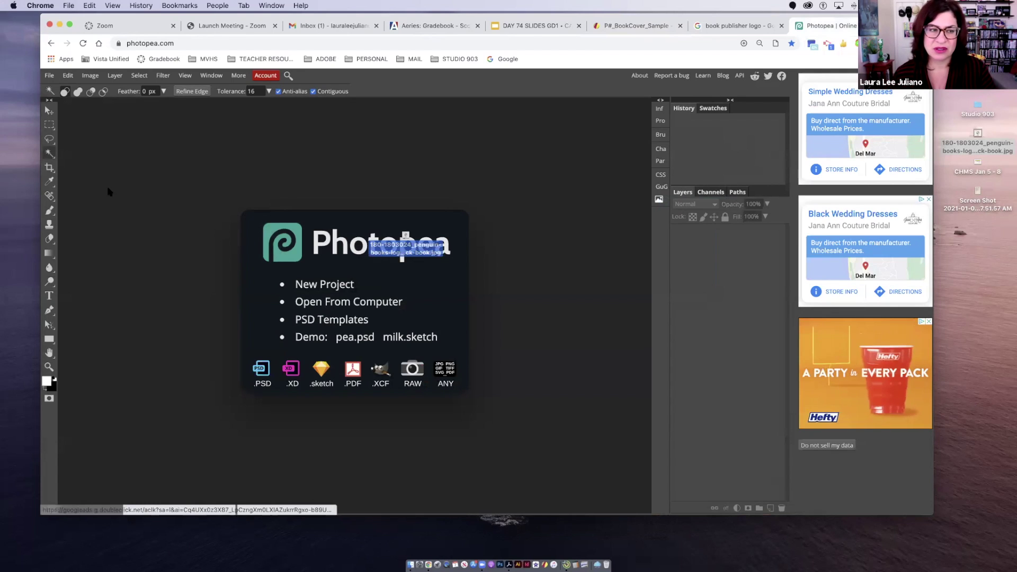
click(48, 75)
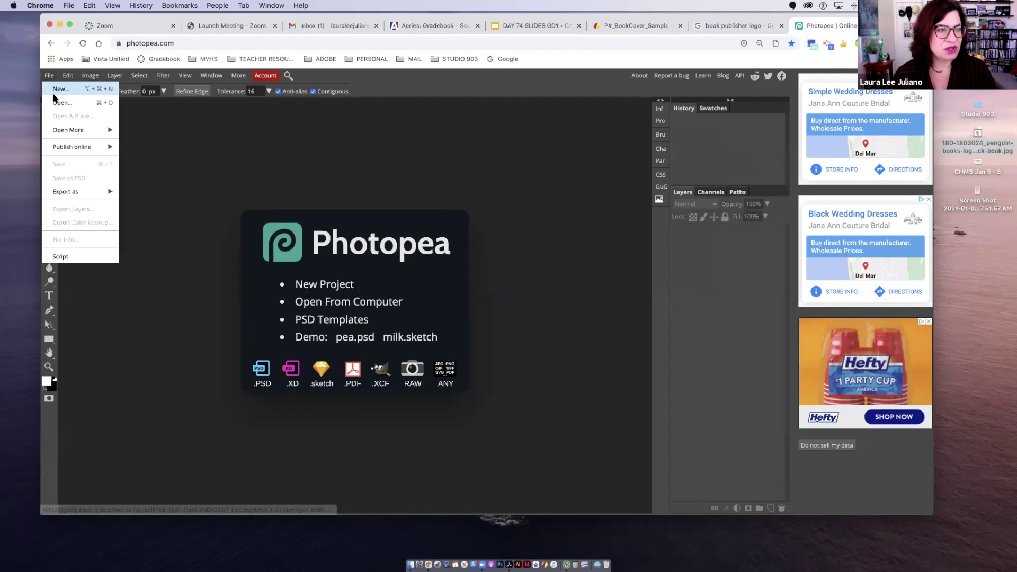
click(55, 102)
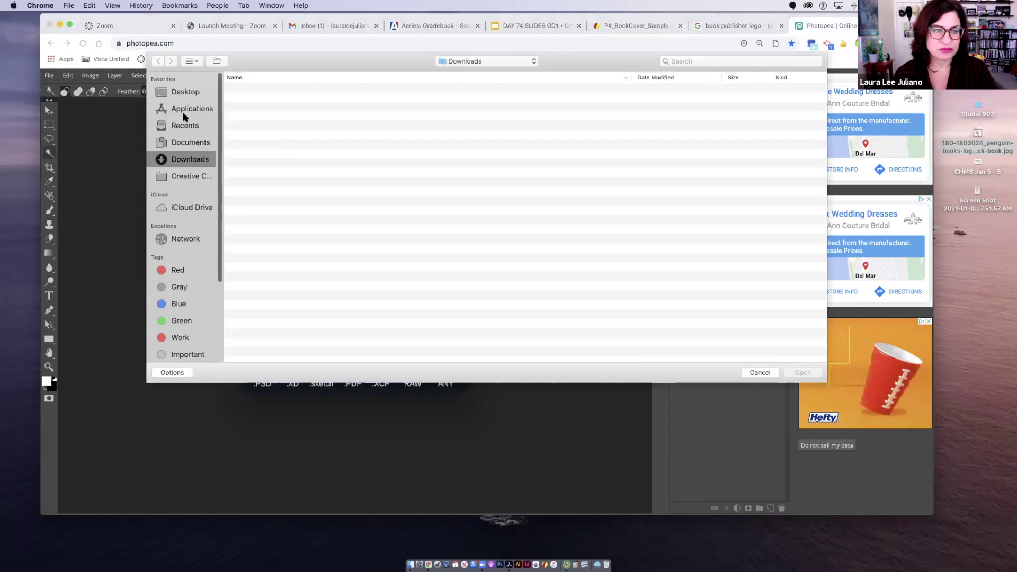
click(185, 93)
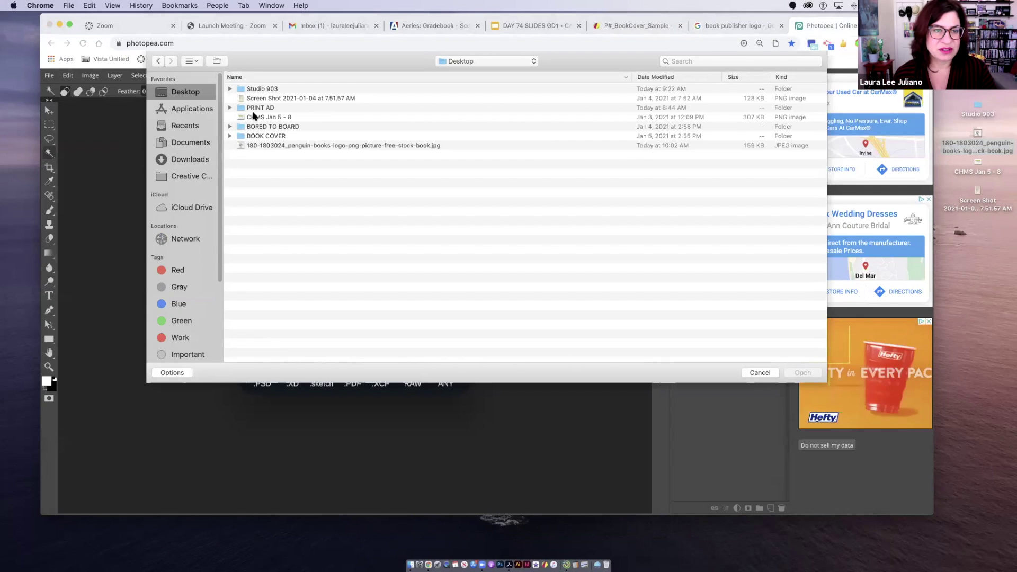
click(247, 146)
click(802, 372)
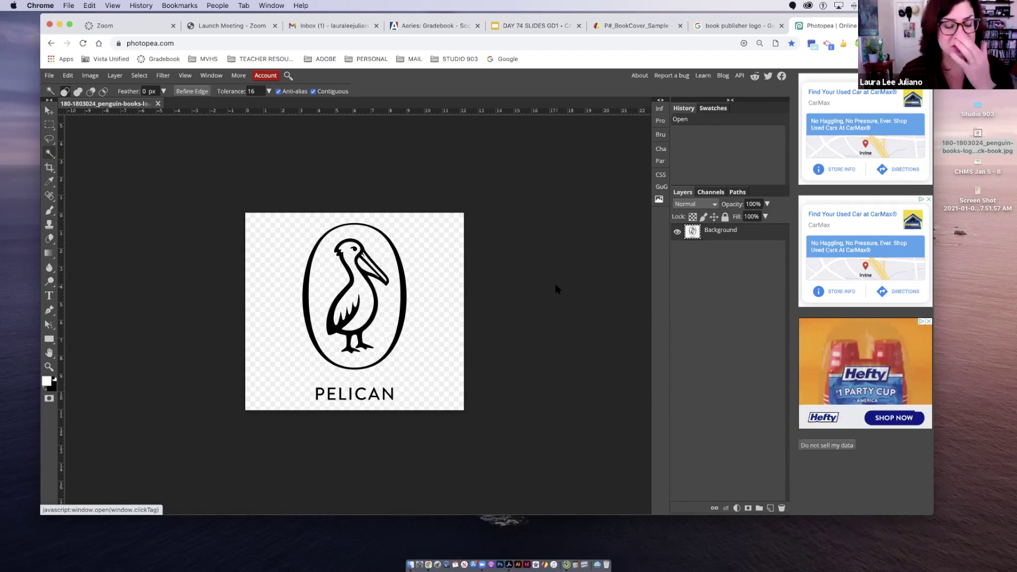
Select the logo's black oval outline with the Magic Wand, and add the pelican's body and eye to the selection.
right_click(49, 153)
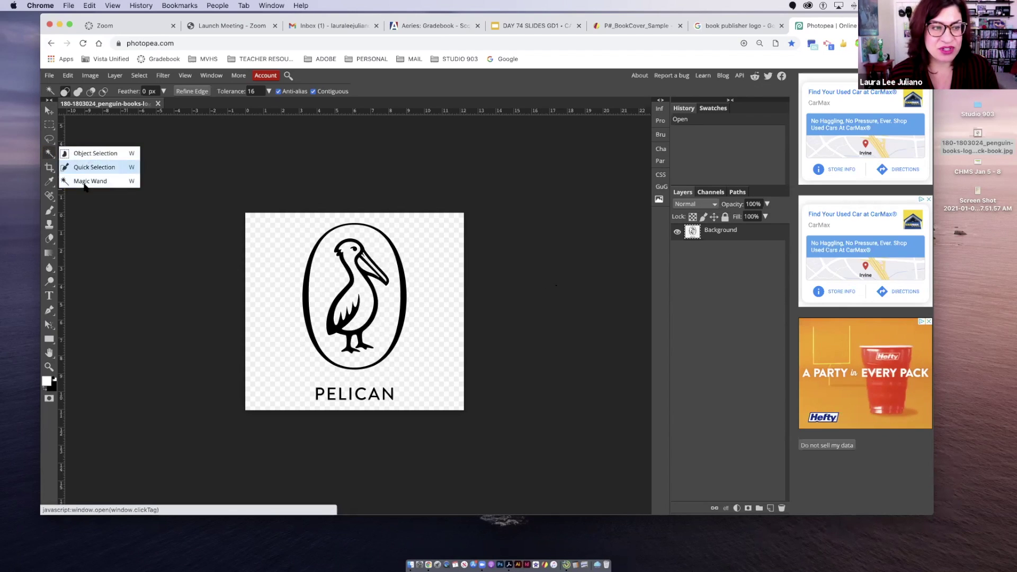
click(300, 265)
key(super+equal)
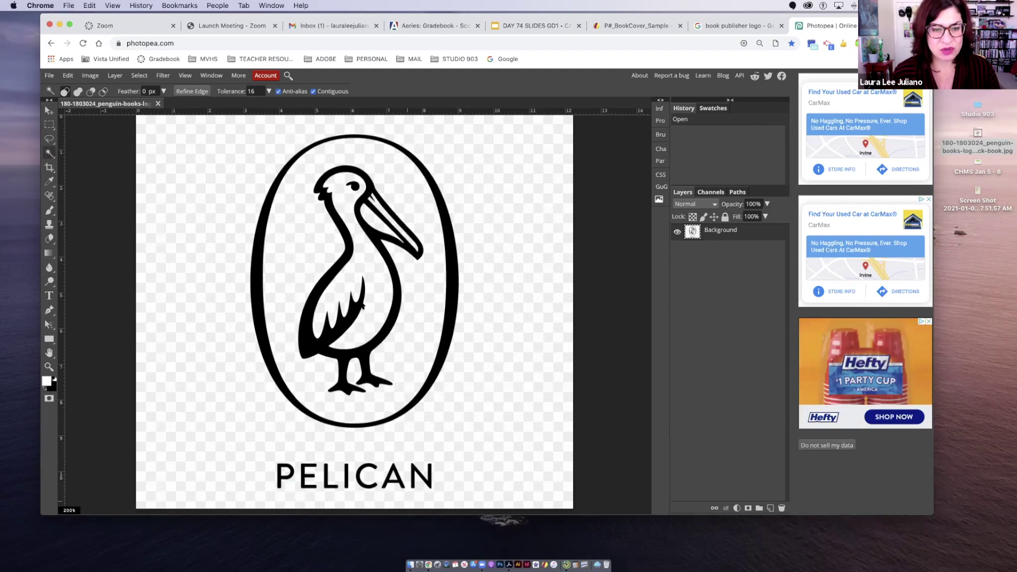
click(273, 180)
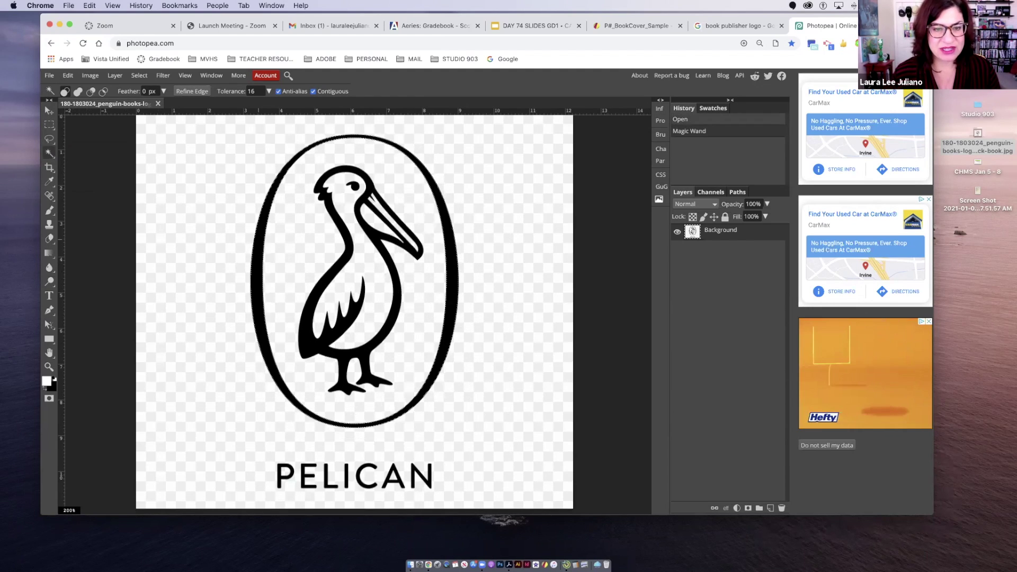
click(78, 91)
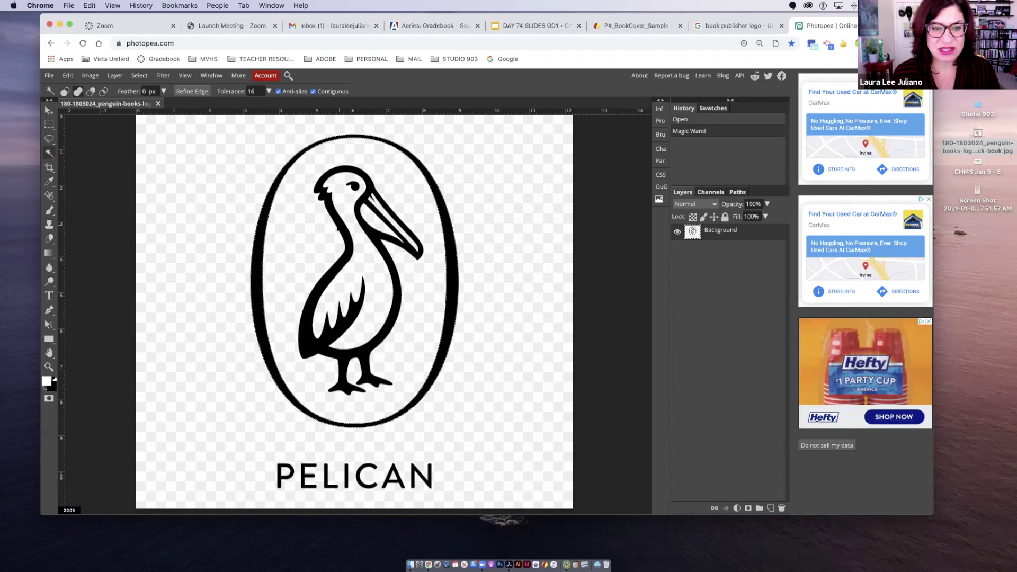
click(363, 188)
click(354, 186)
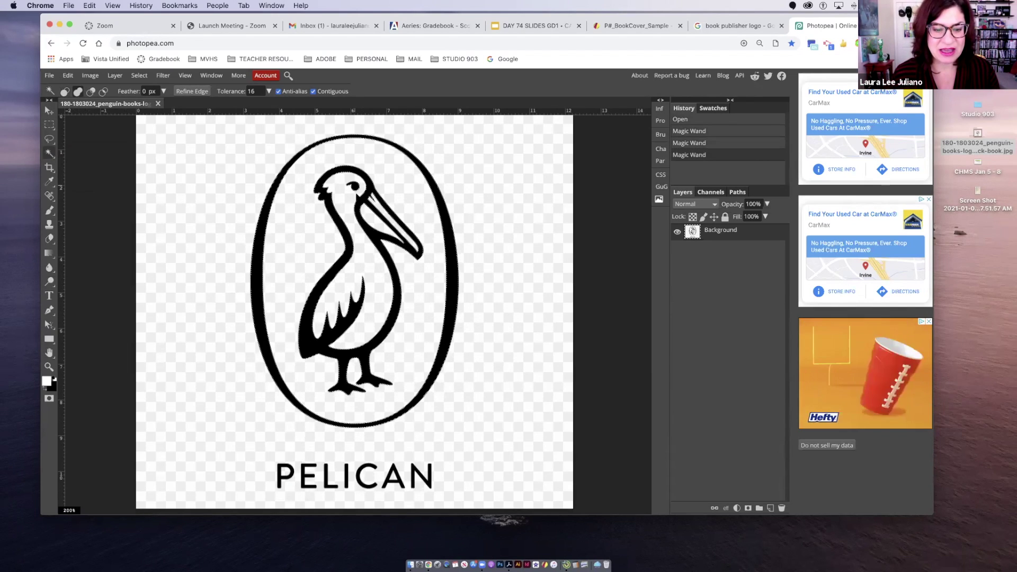
Add the black letters of the word PELICAN to the Magic Wand selection.
click(305, 475)
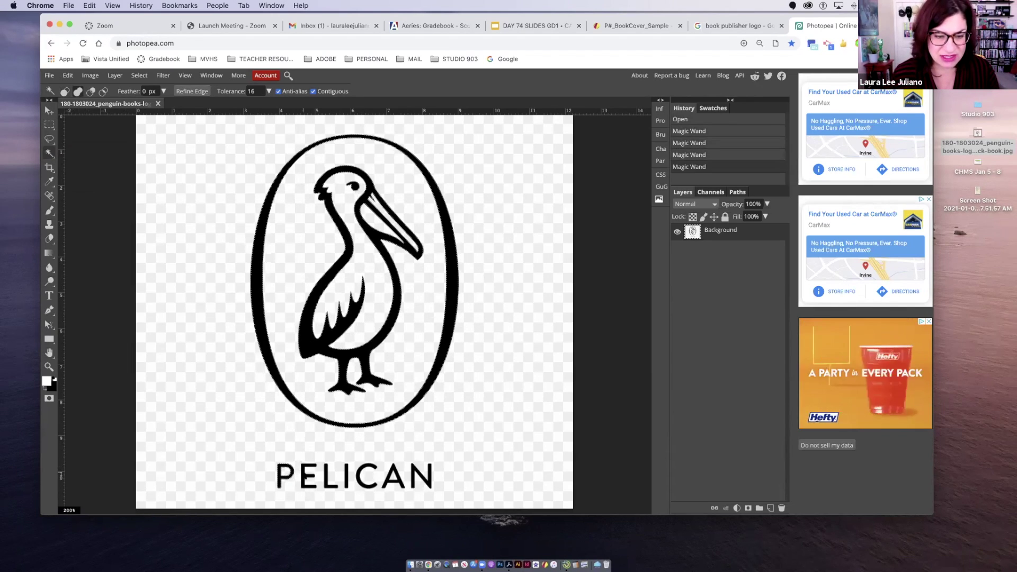
click(328, 477)
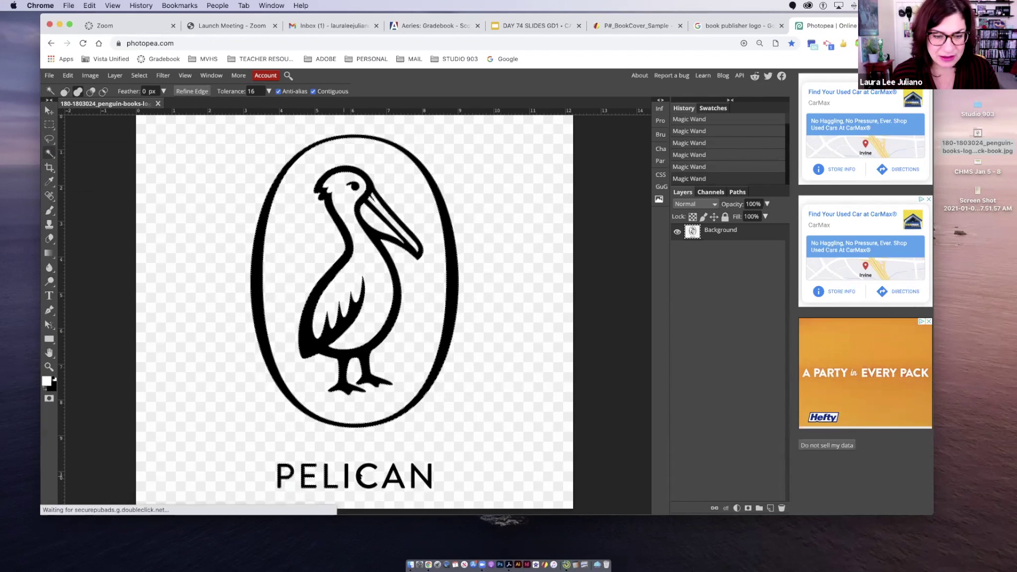
click(372, 482)
click(406, 483)
click(412, 480)
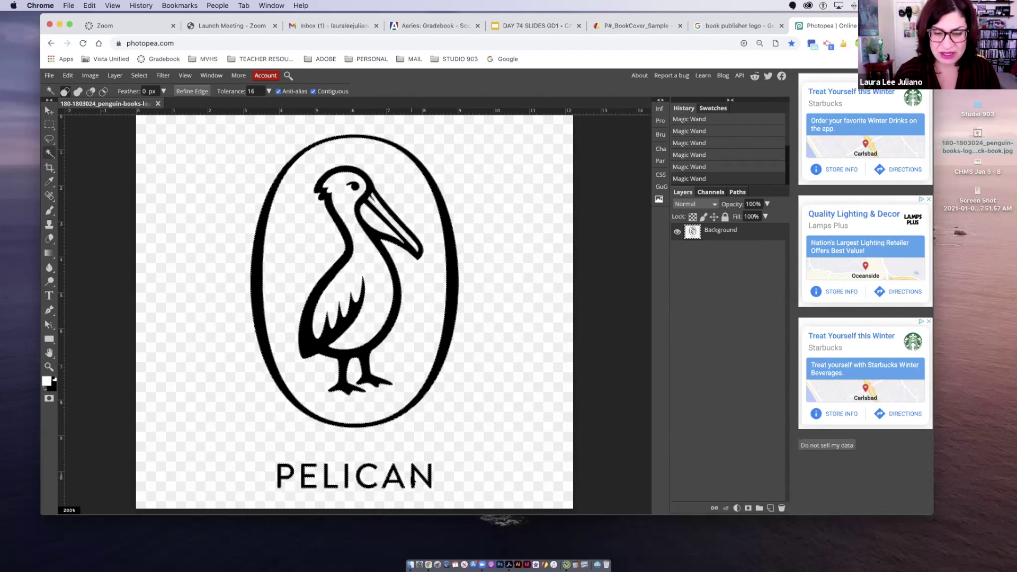
Copy the selected logo artwork to a new layer and hide the Background layer, clearing the selection.
key(super+j)
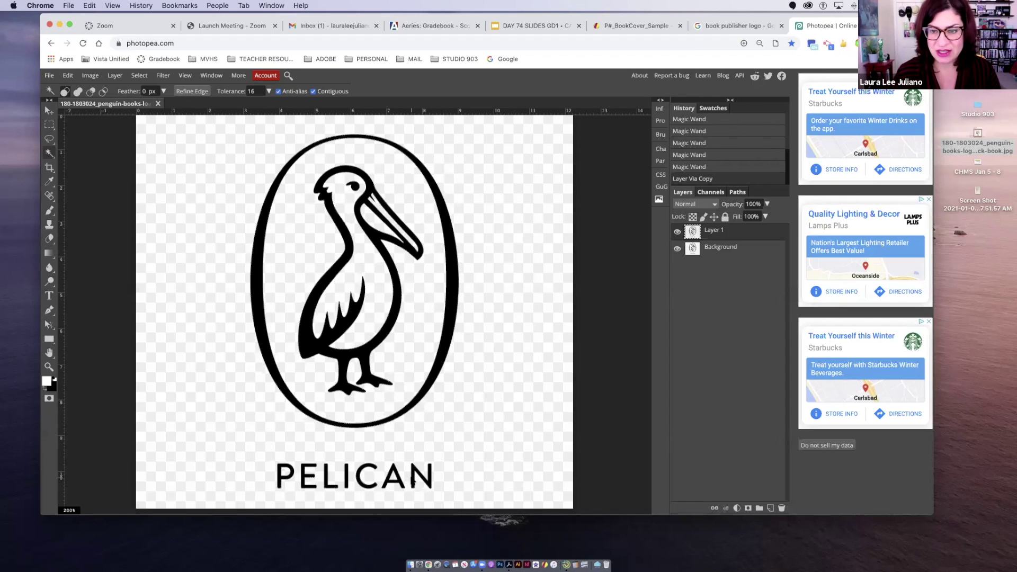
click(678, 249)
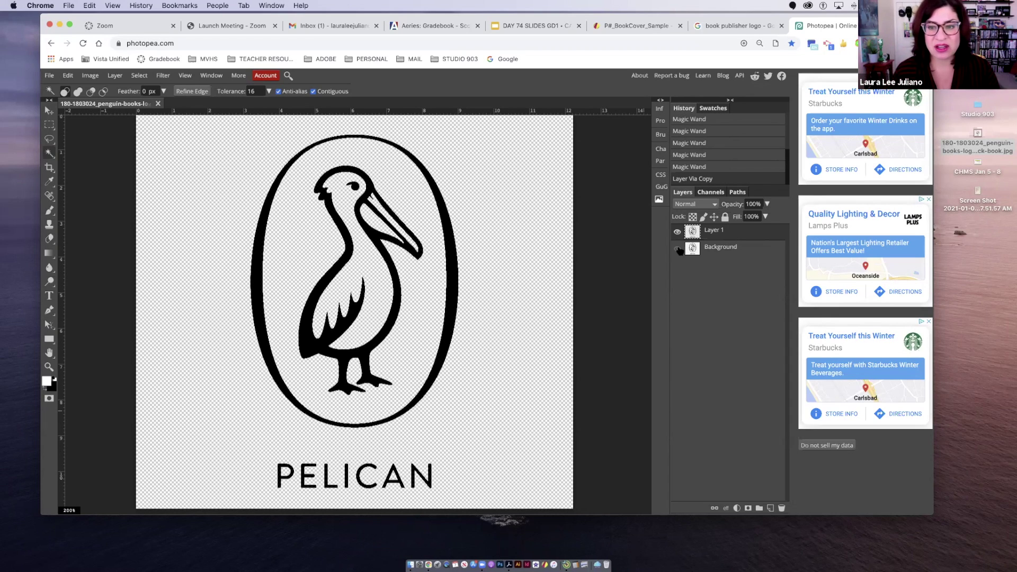
key(super+d)
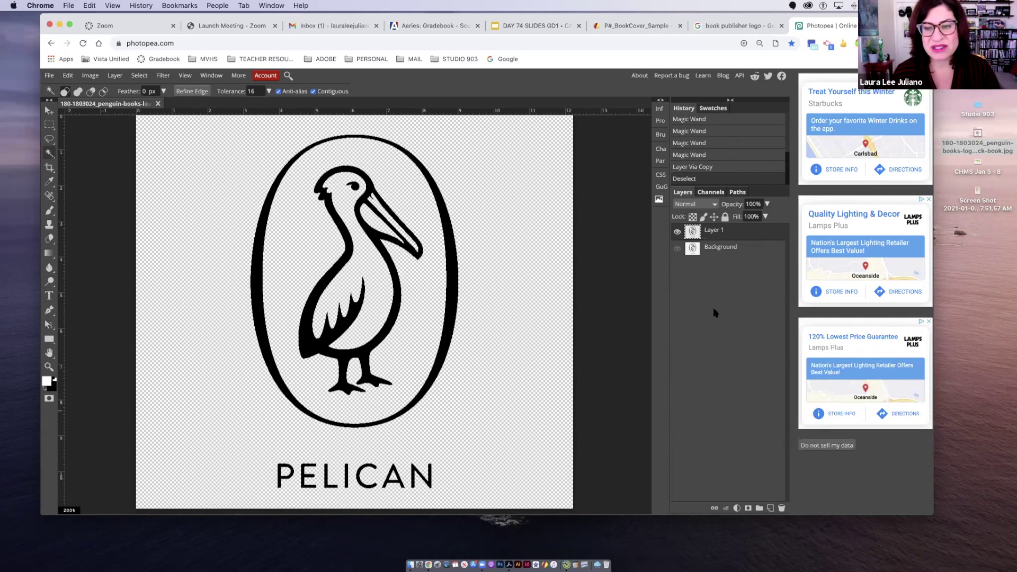
Select the pixels of the copied logo layer and fill them with green, #00FF00.
super+click(696, 235)
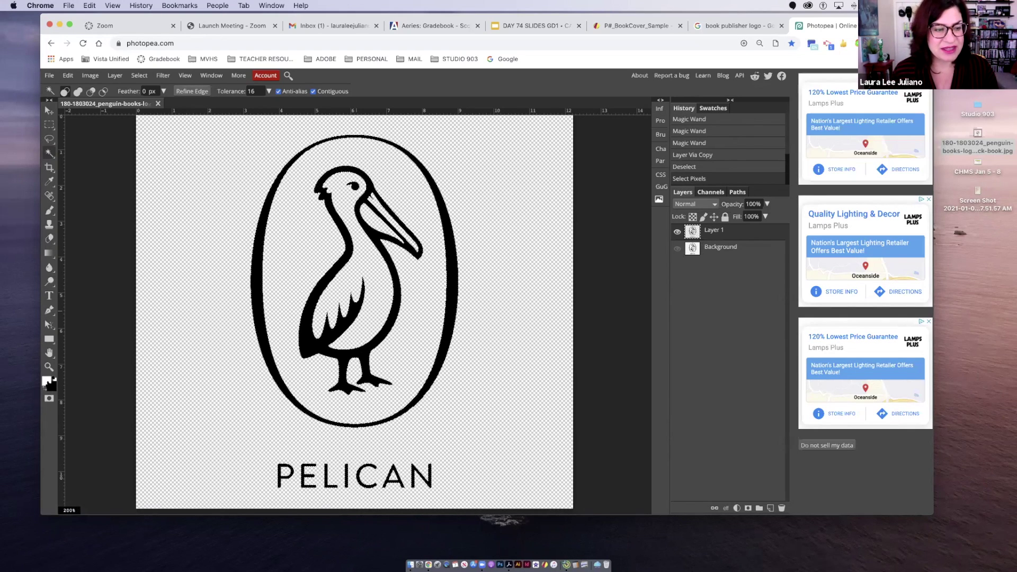
click(47, 380)
click(278, 249)
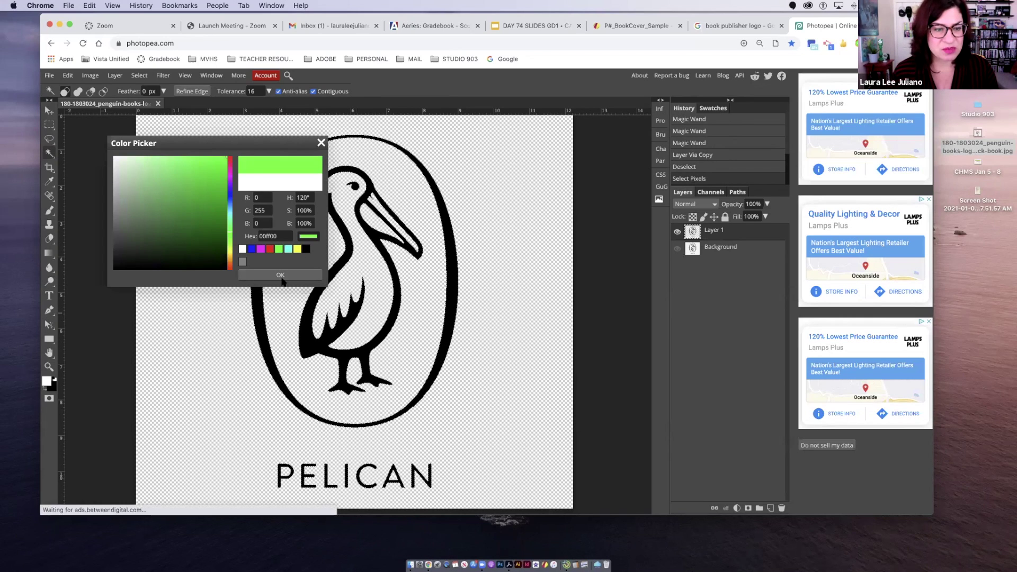
click(281, 275)
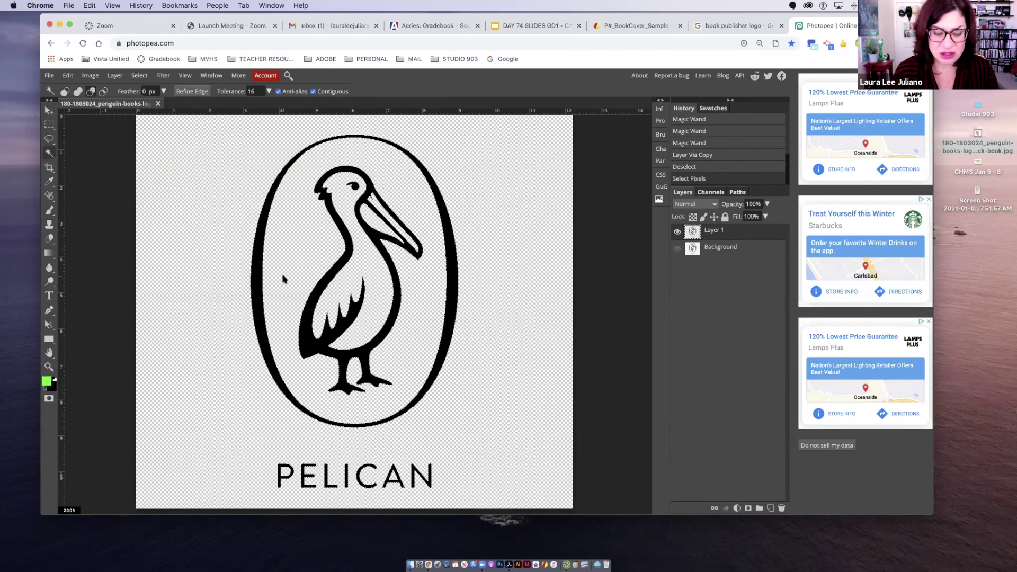
key(alt+BackSpace)
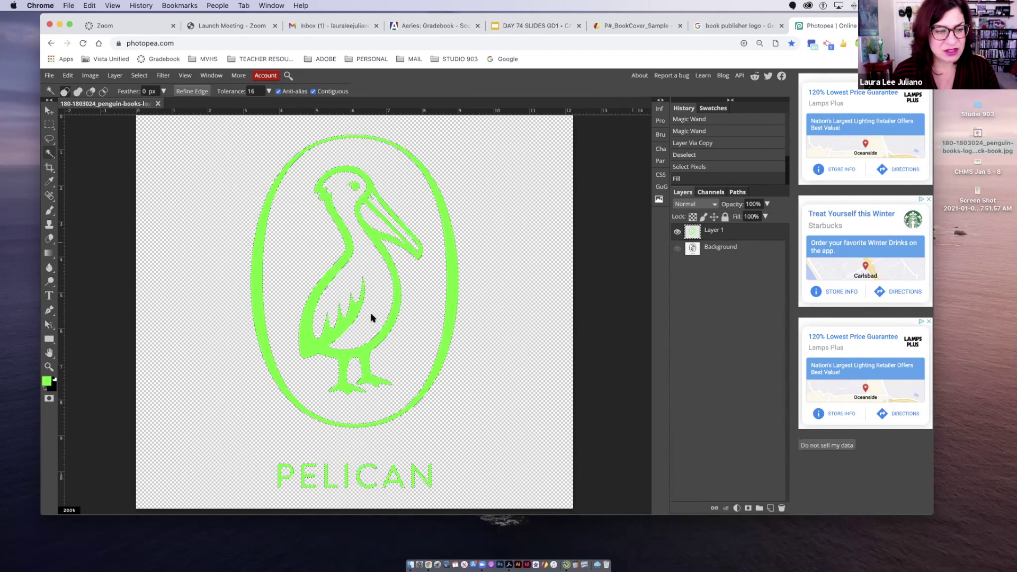
Change the foreground colour to the yellow swatch and fill the selected logo pixels with it.
click(47, 381)
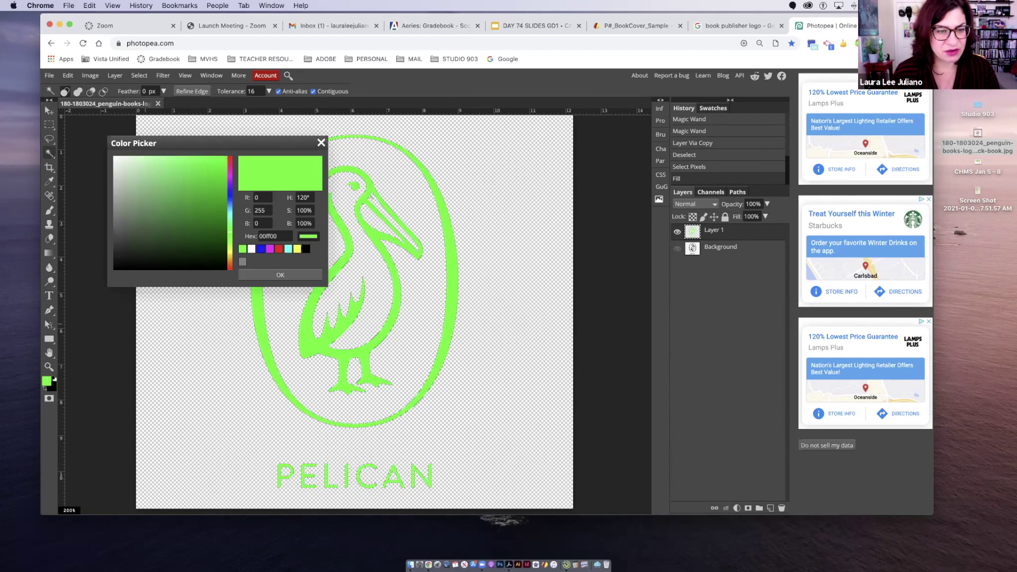
click(297, 249)
click(286, 275)
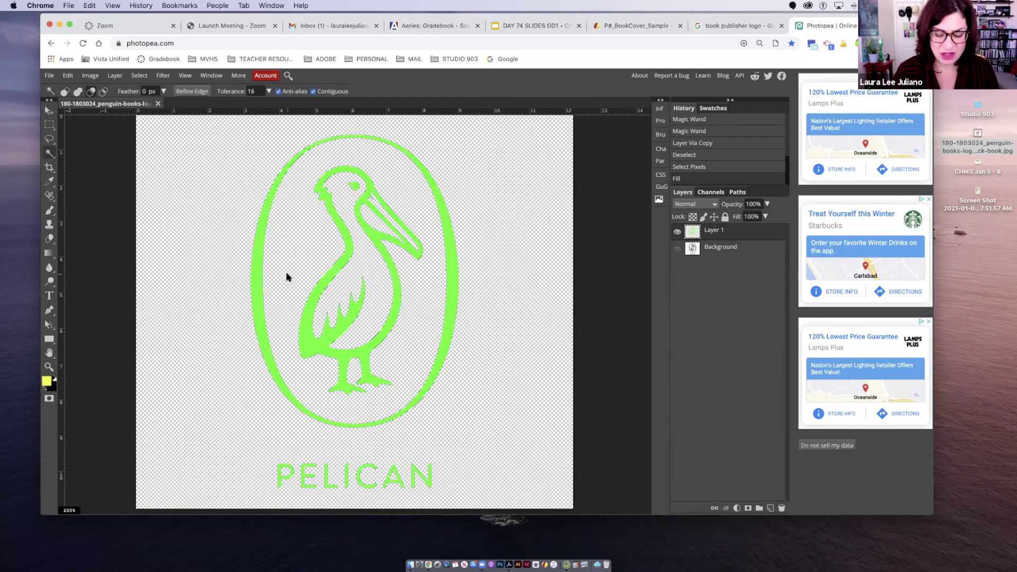
key(alt+BackSpace)
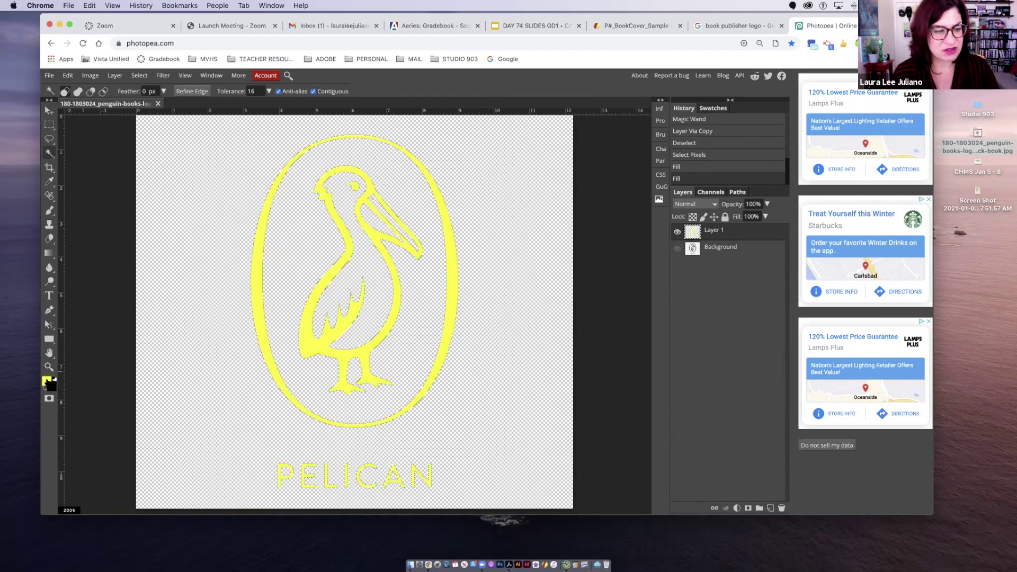
Set the foreground colour to red, #FF0000, and fill the selected logo pixels with it.
click(48, 380)
click(288, 249)
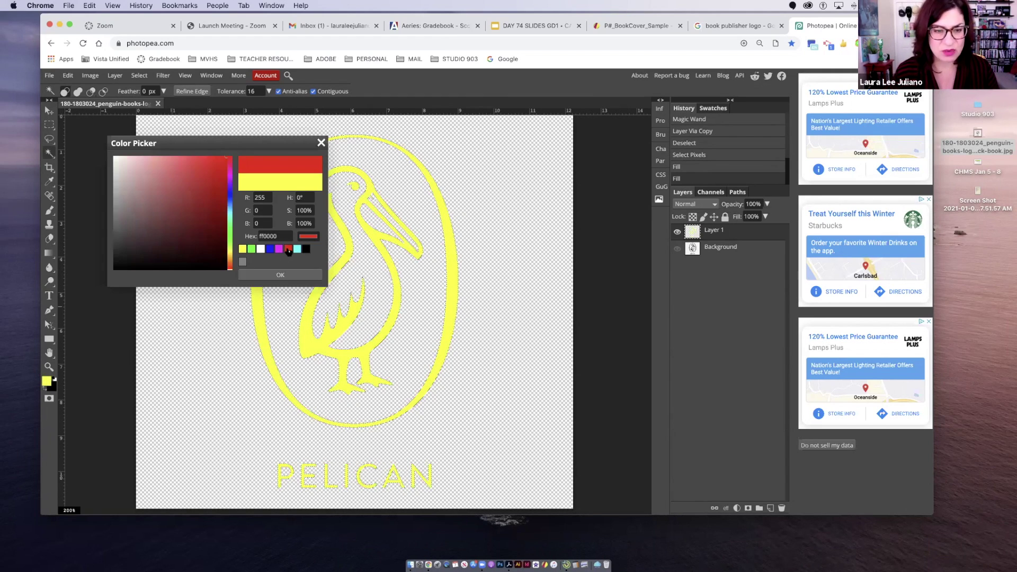
click(280, 275)
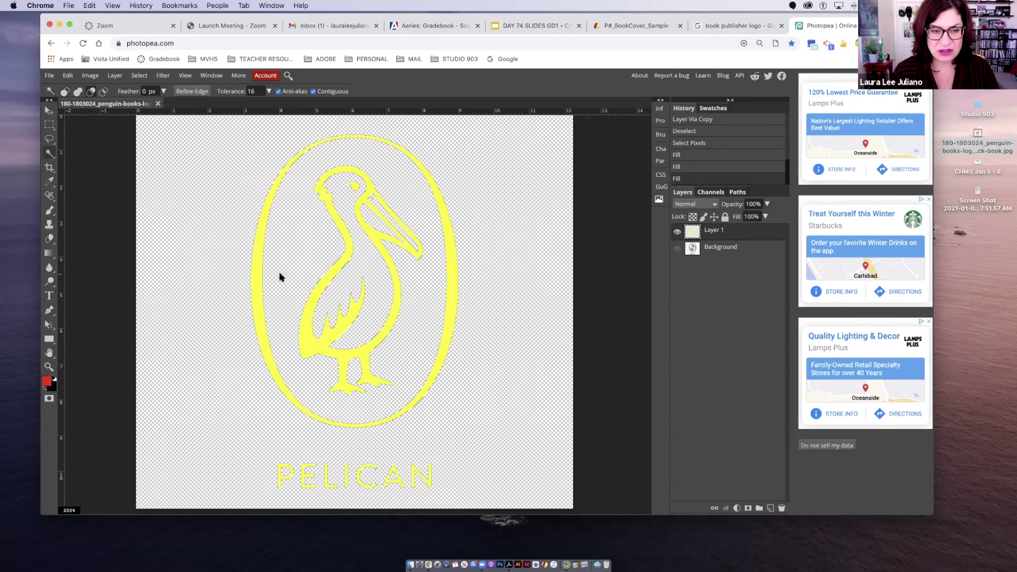
key(alt+BackSpace)
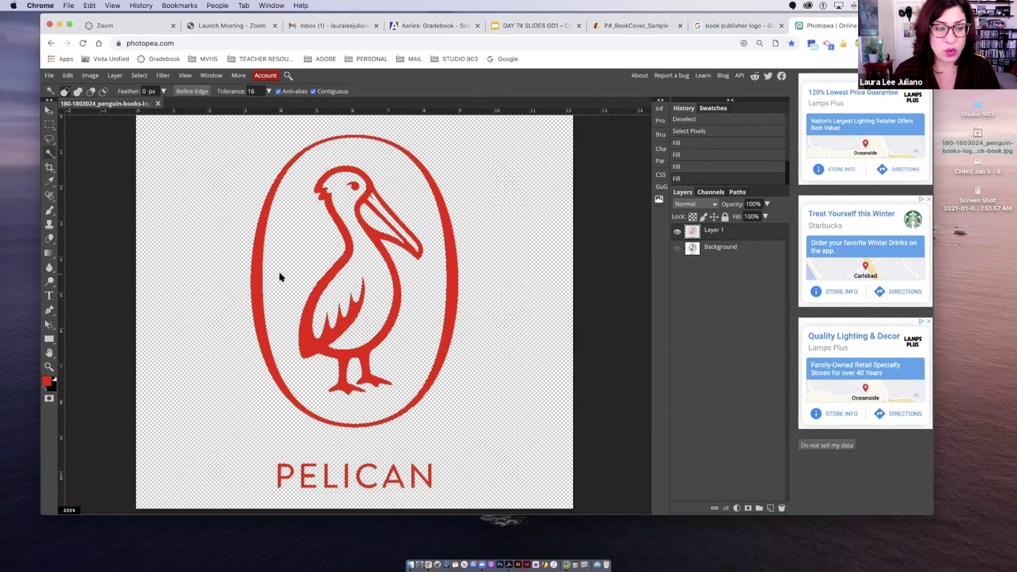
Fill the selected logo pixels with white, #FFFFFF, select the Background layer and clear the selection.
click(46, 380)
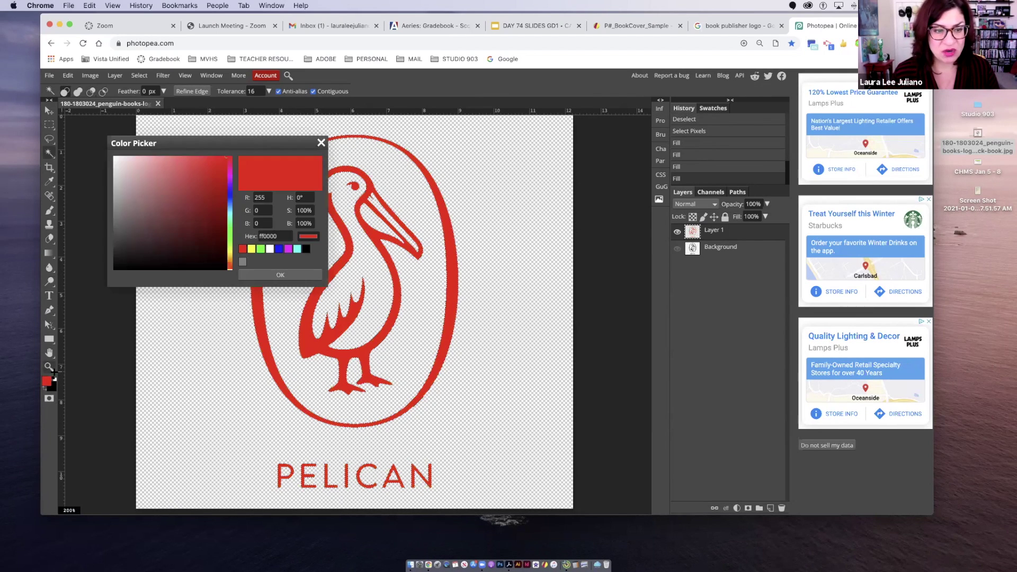
click(269, 249)
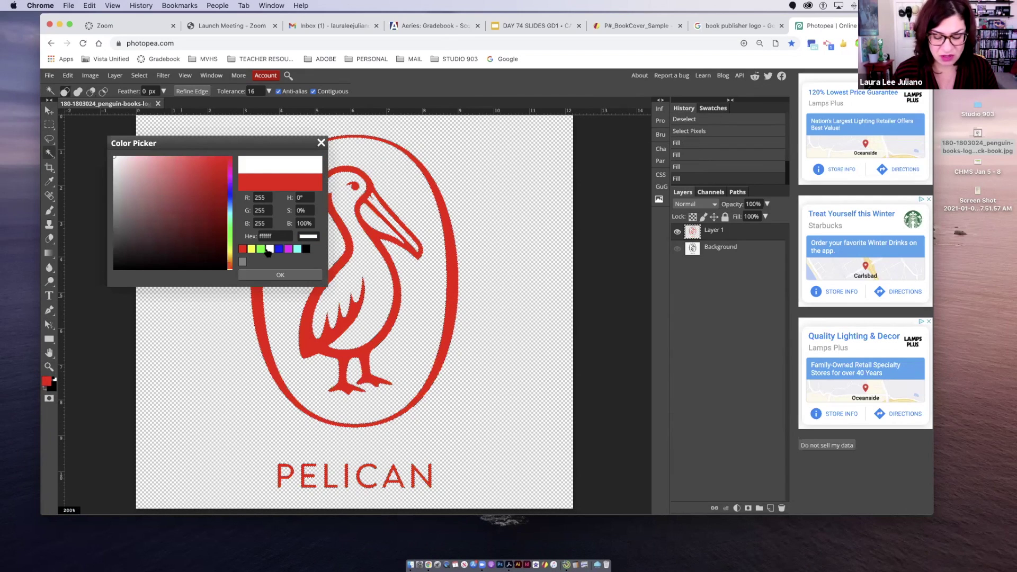
click(285, 276)
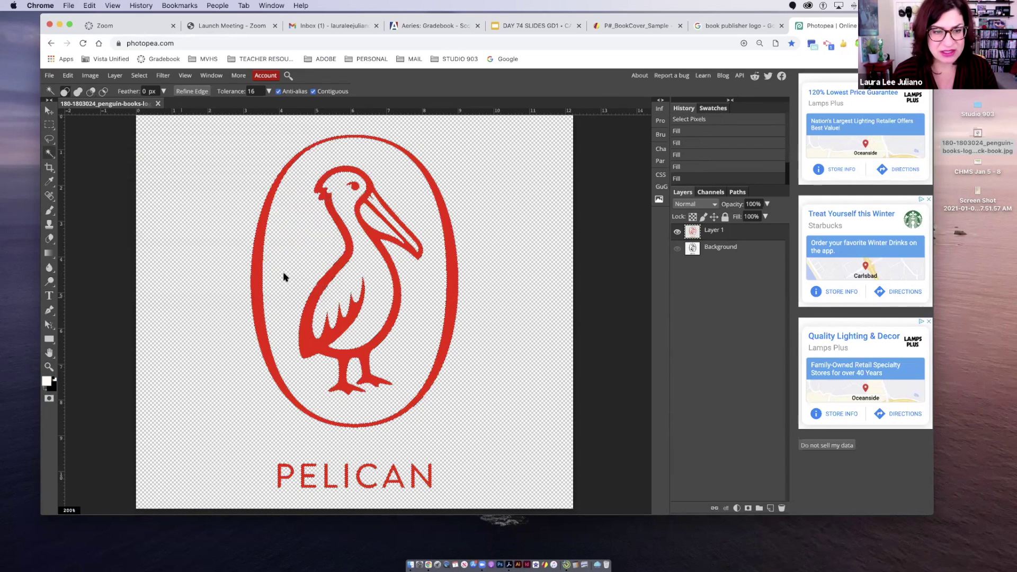
key(alt)
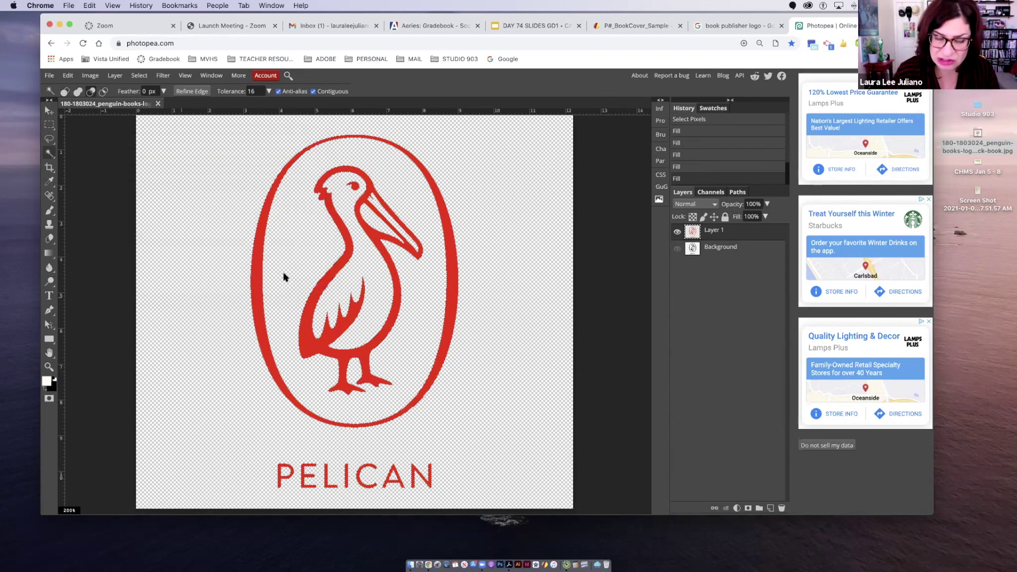
key(alt+BackSpace)
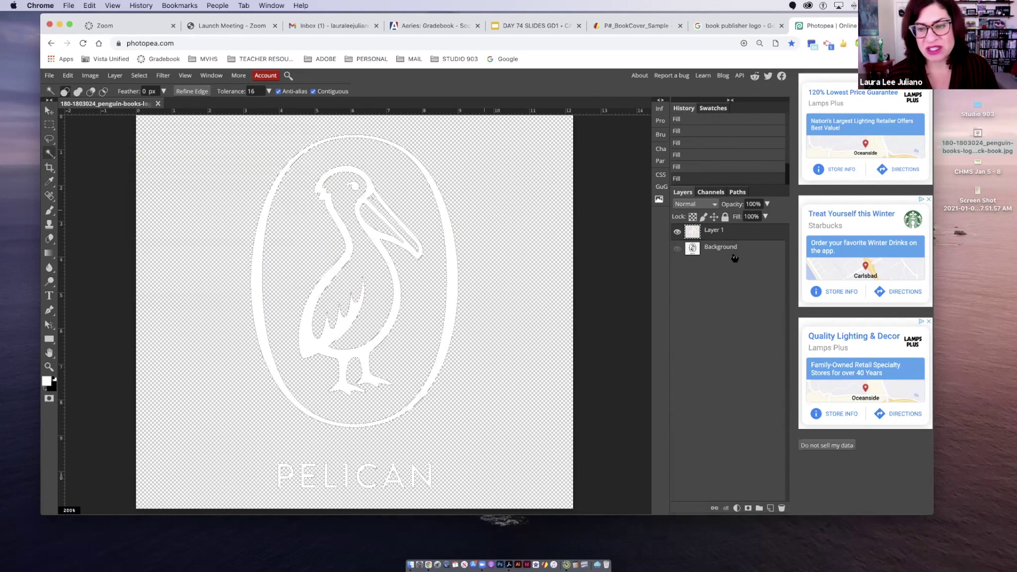
click(710, 248)
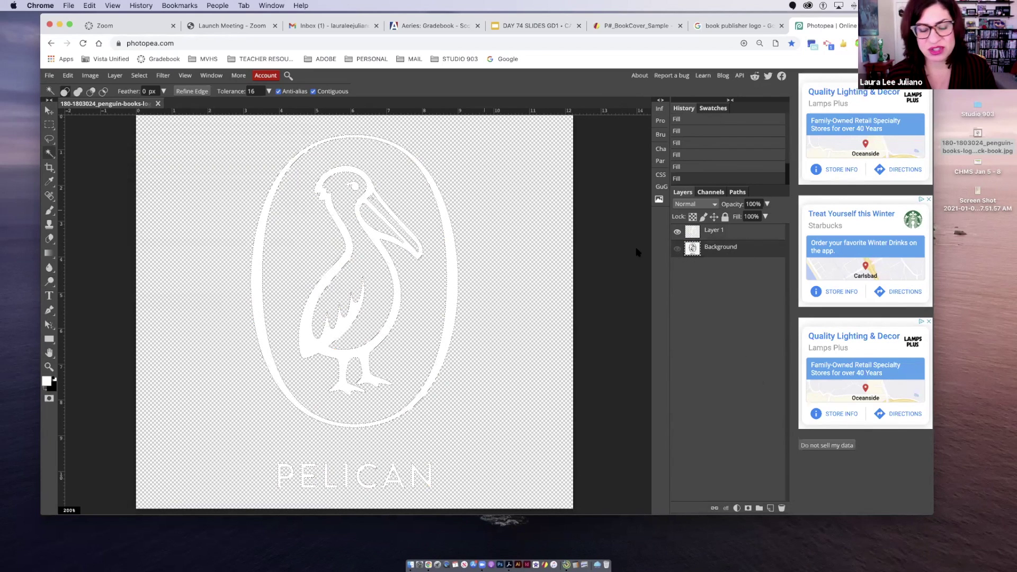
click(91, 157)
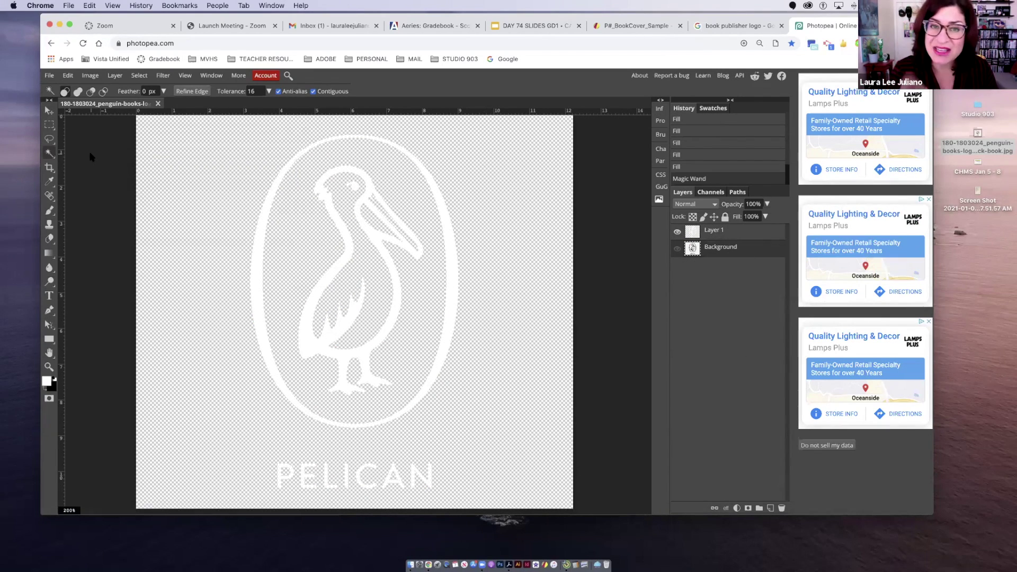
Export the white logo on transparency as a PNG at 100% quality.
click(48, 75)
mouse_move(70, 192)
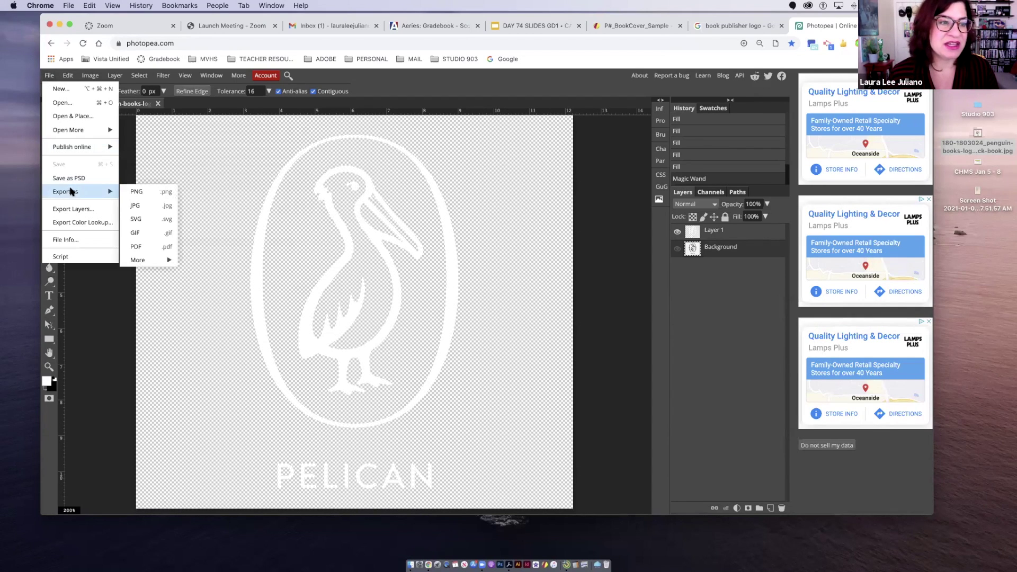
click(144, 192)
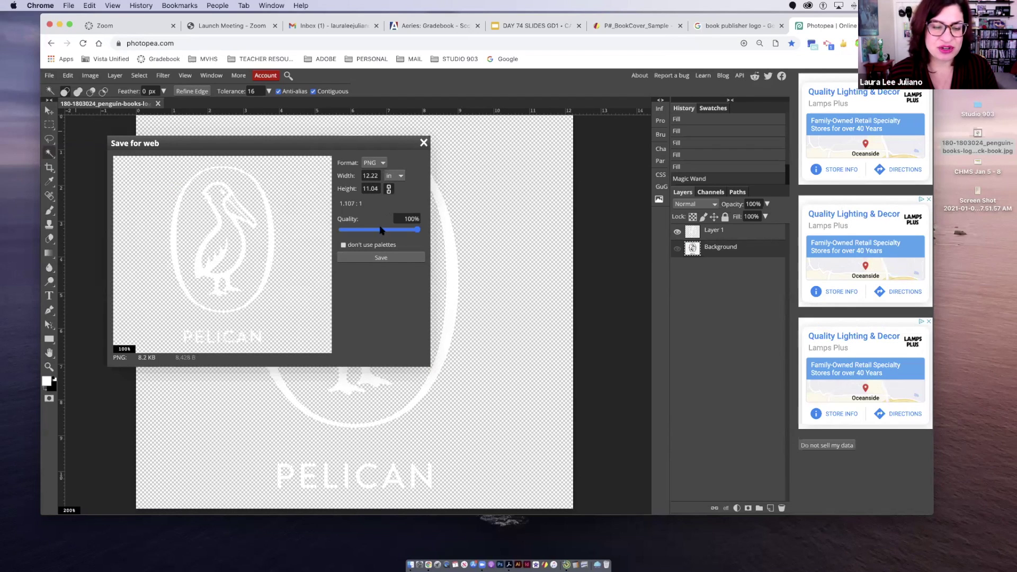
click(379, 258)
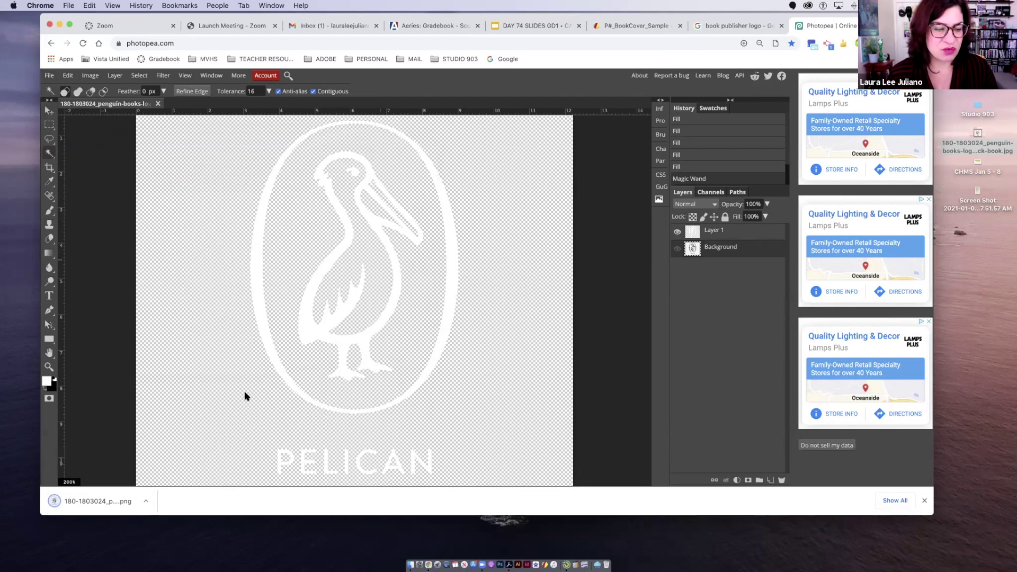
In Finder, rename the exported PNG in Downloads as pelicanlogo_transparent and move it to the BOOK COVER folder.
drag(98, 501, 466, 109)
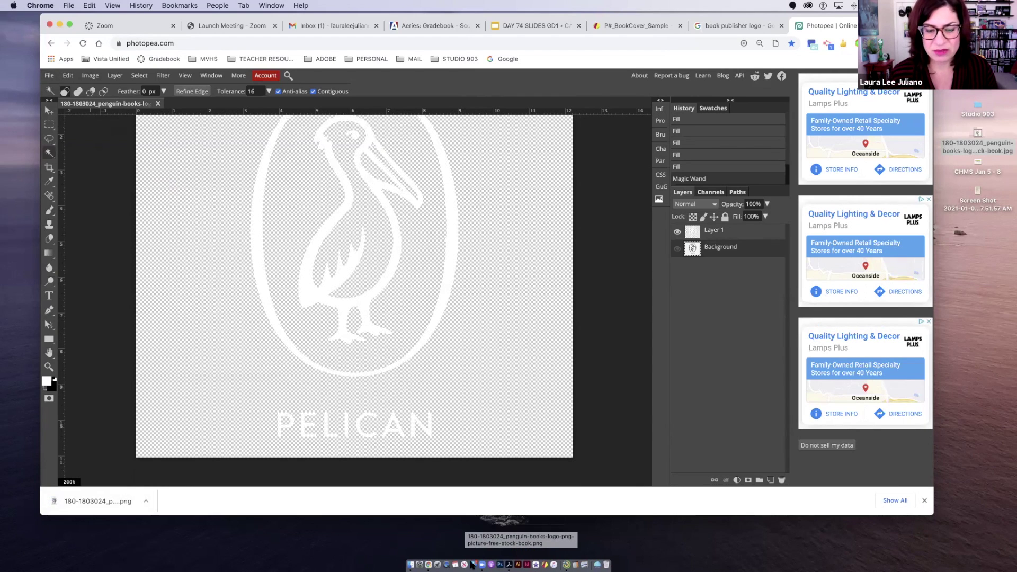
click(411, 564)
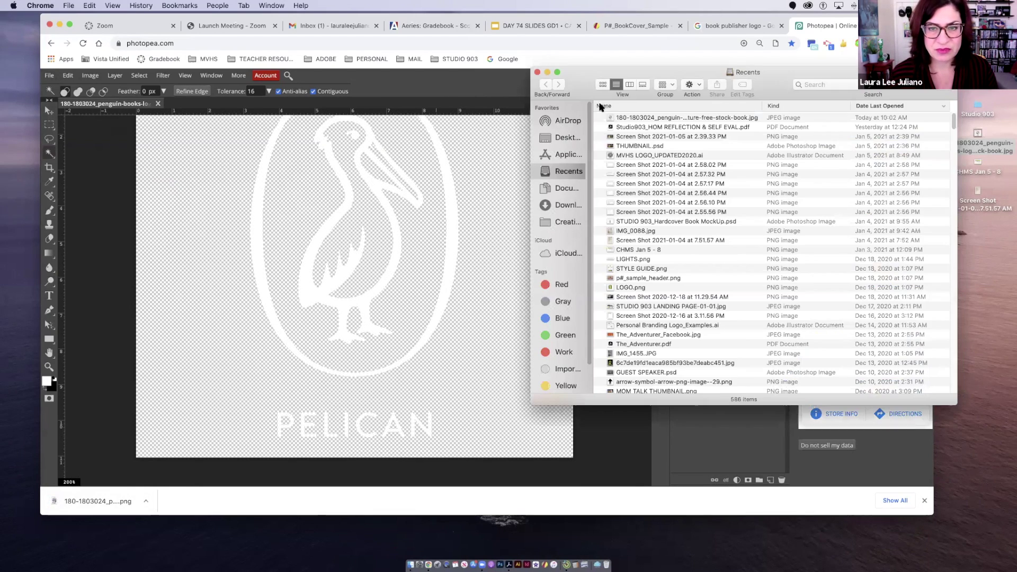
drag(635, 72, 469, 161)
click(396, 294)
right_click(486, 205)
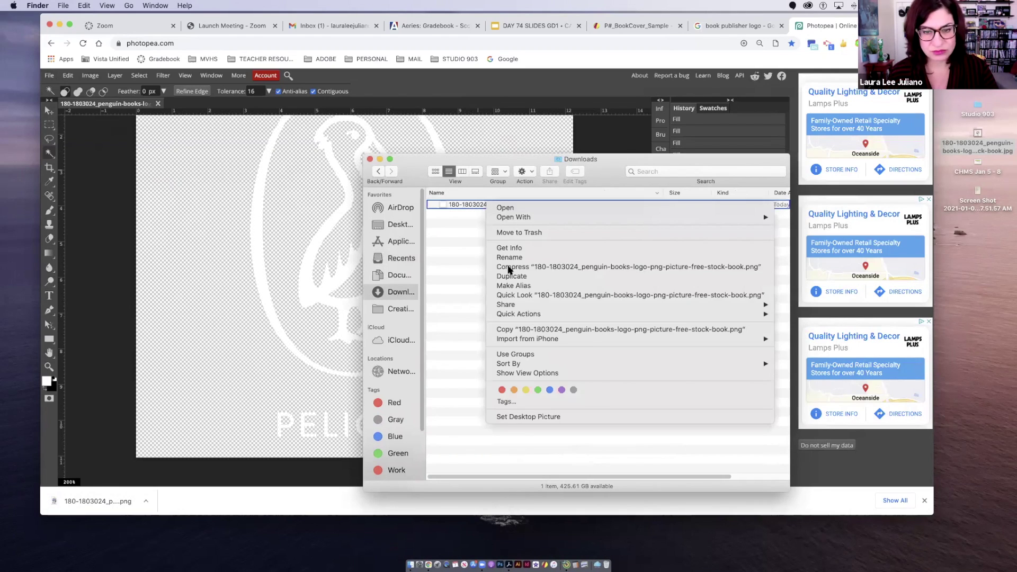
click(508, 257)
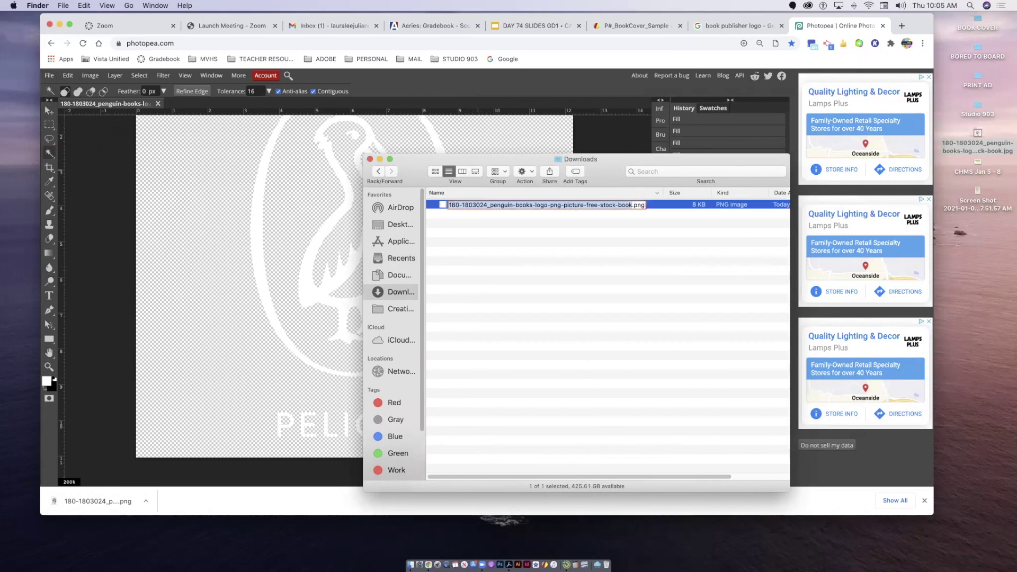
text(peng)
key(BackSpace)
key(BackSpace)
text(licanlogo_iransparent)
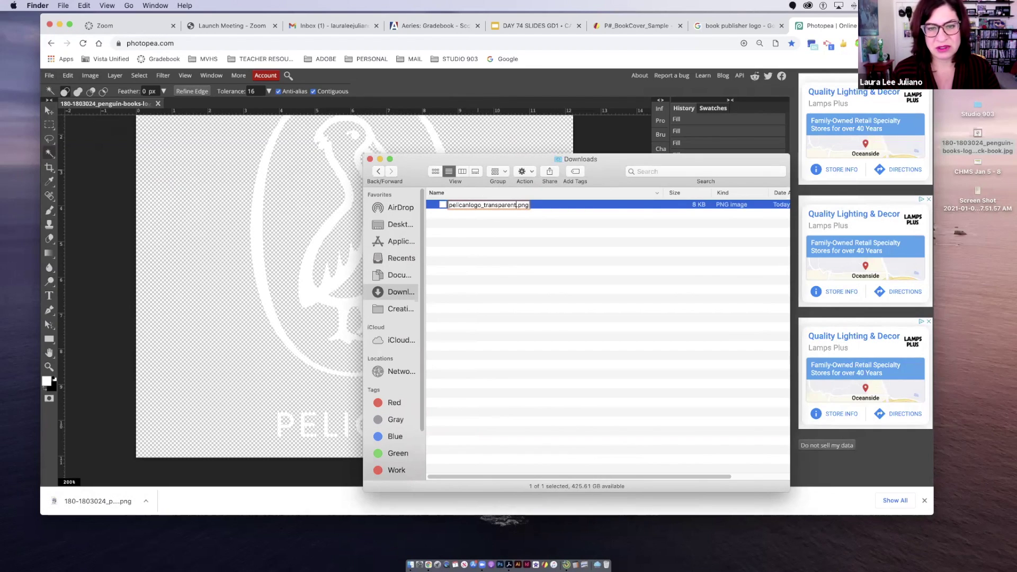
key(Return)
mouse_move(443, 207)
mouse_down()
mouse_move(381, 233)
mouse_move(438, 205)
mouse_up()
Switch to the P#_BookCover_Sample design in Gravit Designer and place pelicanlogo_transparent.png from the BOOK COVER folder beneath the black Pelican logo.
click(554, 47)
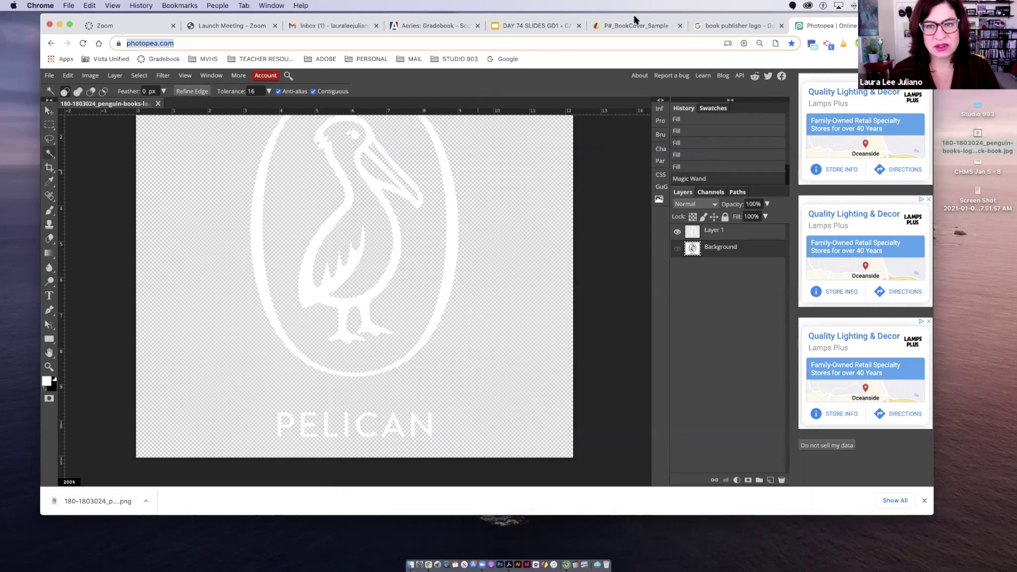
click(635, 28)
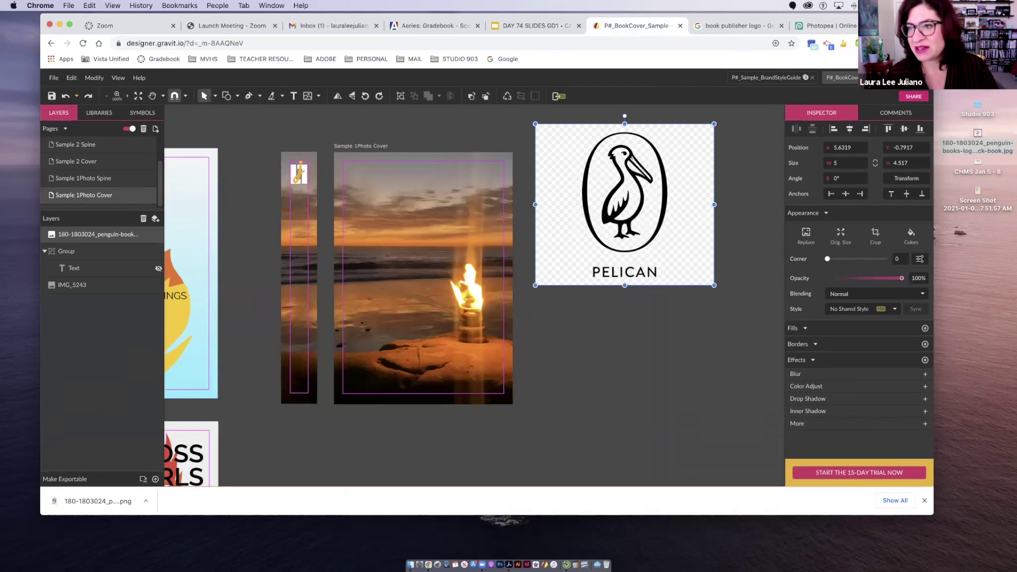
click(977, 137)
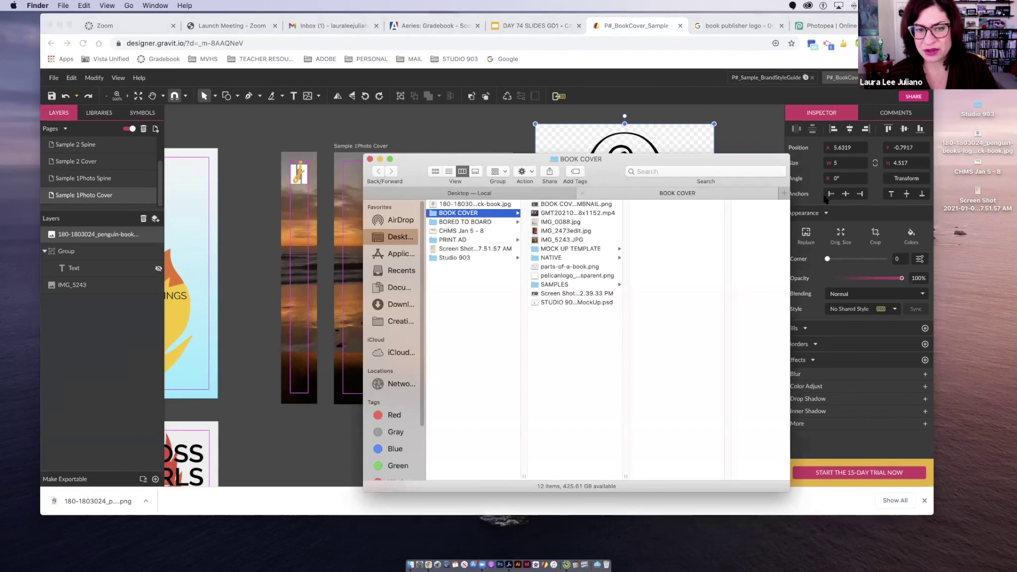
drag(604, 180, 924, 185)
click(861, 282)
drag(860, 281, 558, 342)
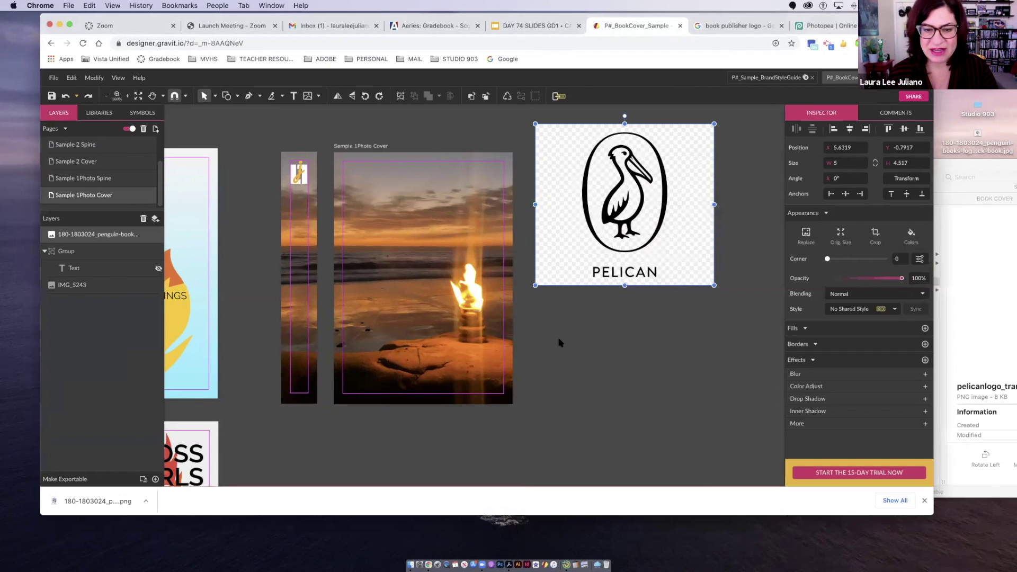
key(Escape)
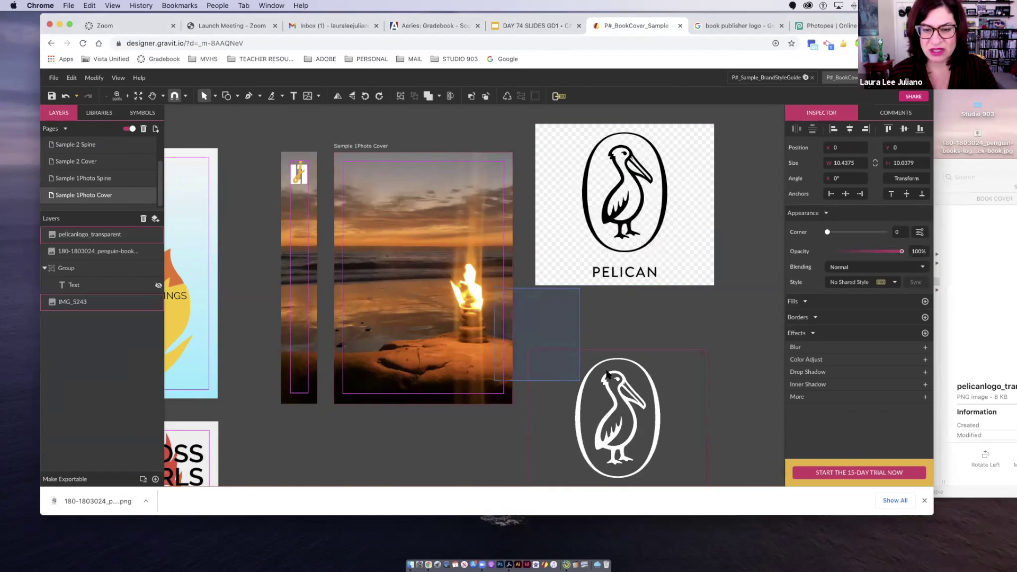
Scale the white Pelican logo down to fit the spine and place it at the foot of the Sample 1Photo Spine page.
drag(697, 414, 562, 295)
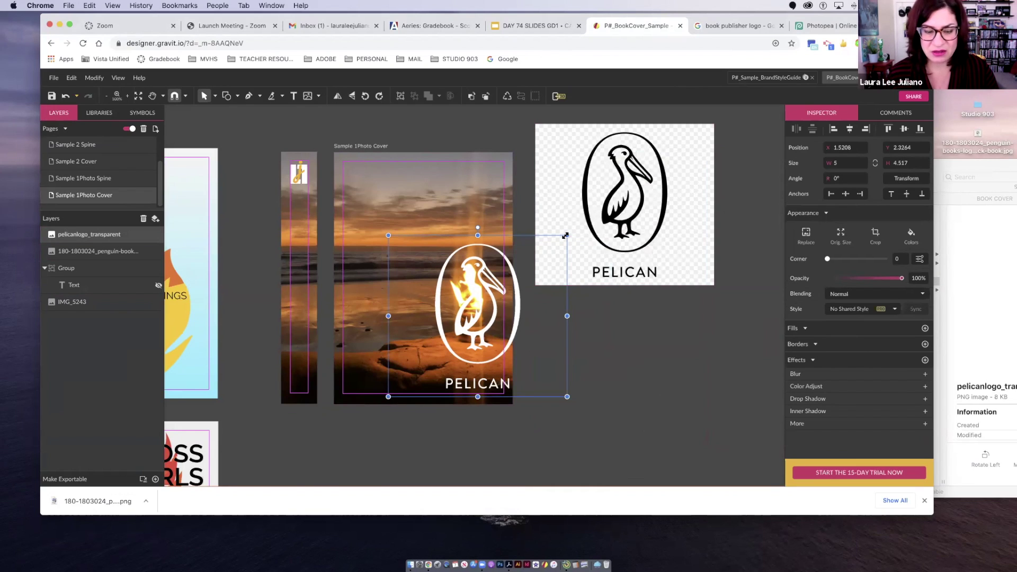
drag(491, 308, 302, 393)
click(594, 382)
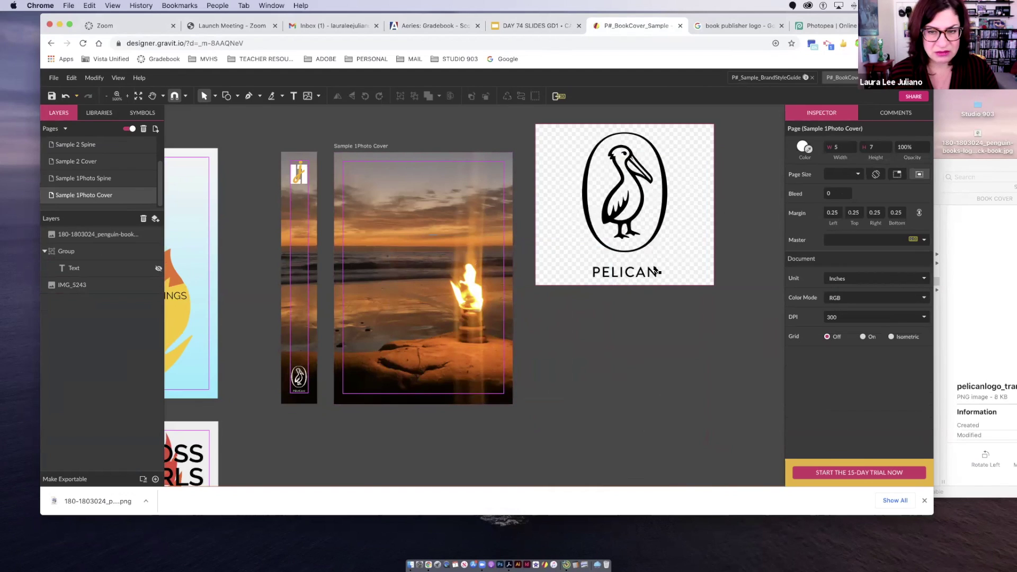
Close the browser's downloads bar and leave the black Pelican logo deselected.
click(616, 203)
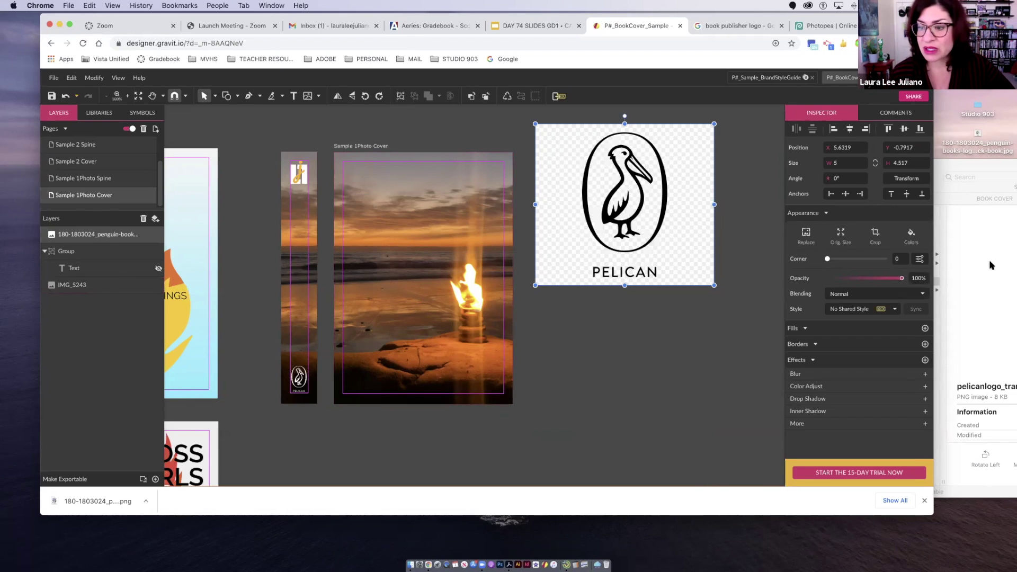
click(996, 315)
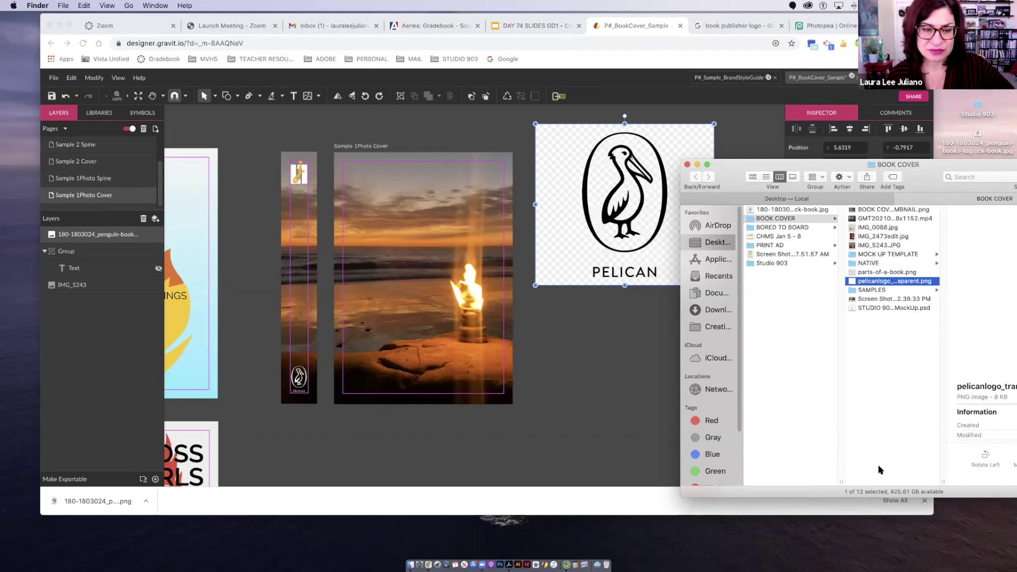
click(925, 500)
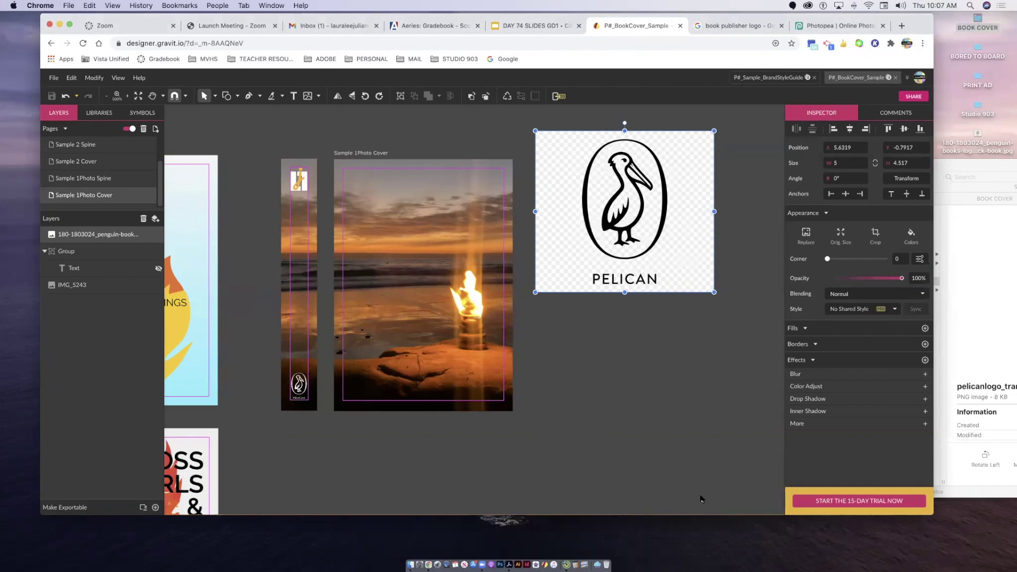
click(654, 404)
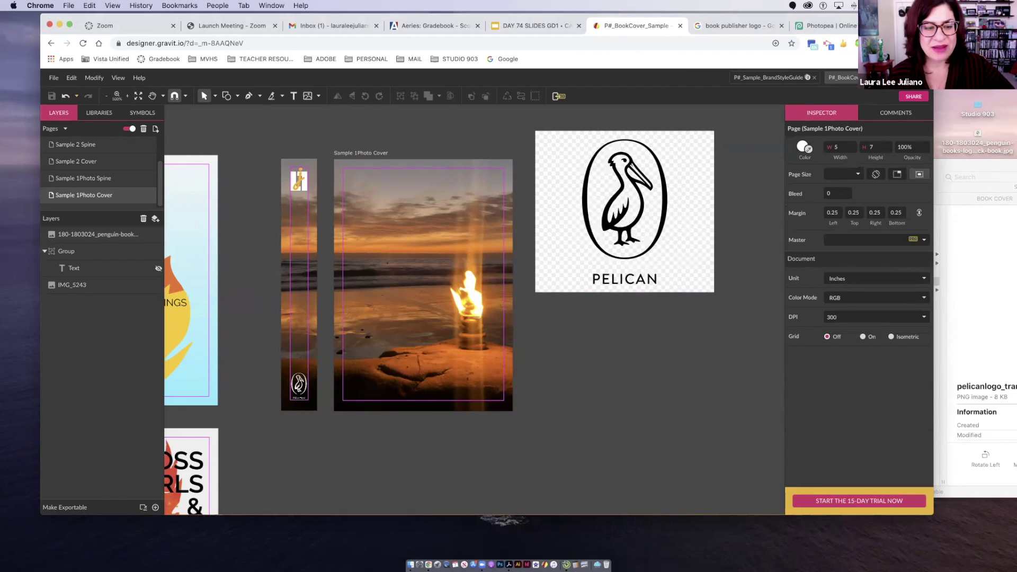
Undo the white Pelican logo's resizing and spine placement, returning it at full size beneath the black logo.
click(299, 384)
drag(294, 389, 569, 366)
key(super+z)
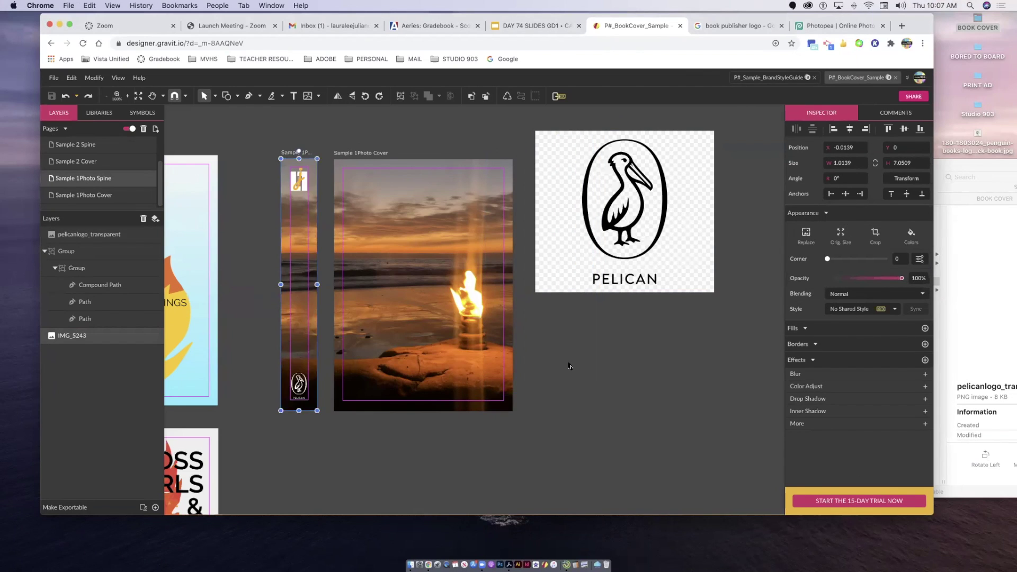
key(super+z)
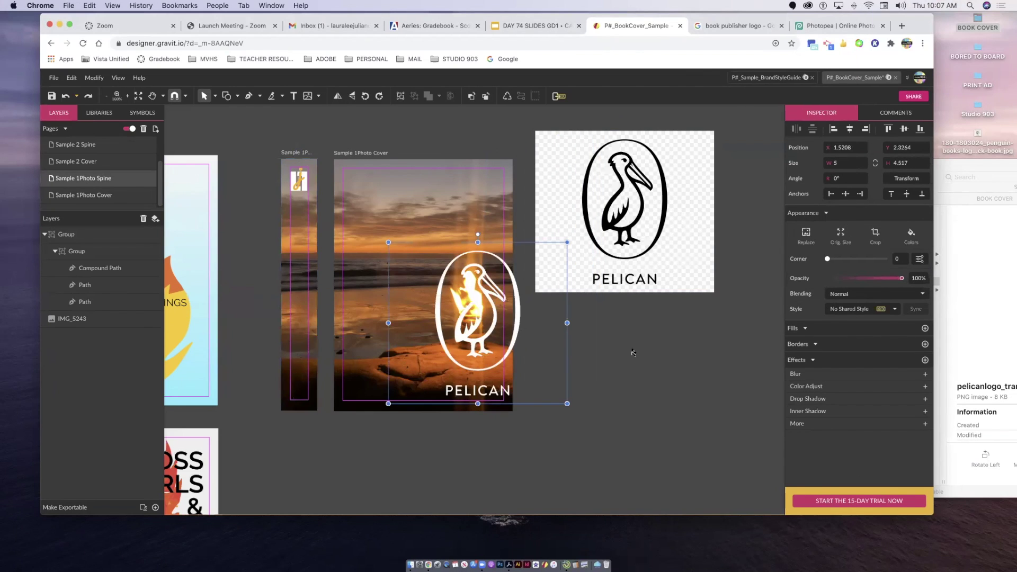
key(super+shift+z)
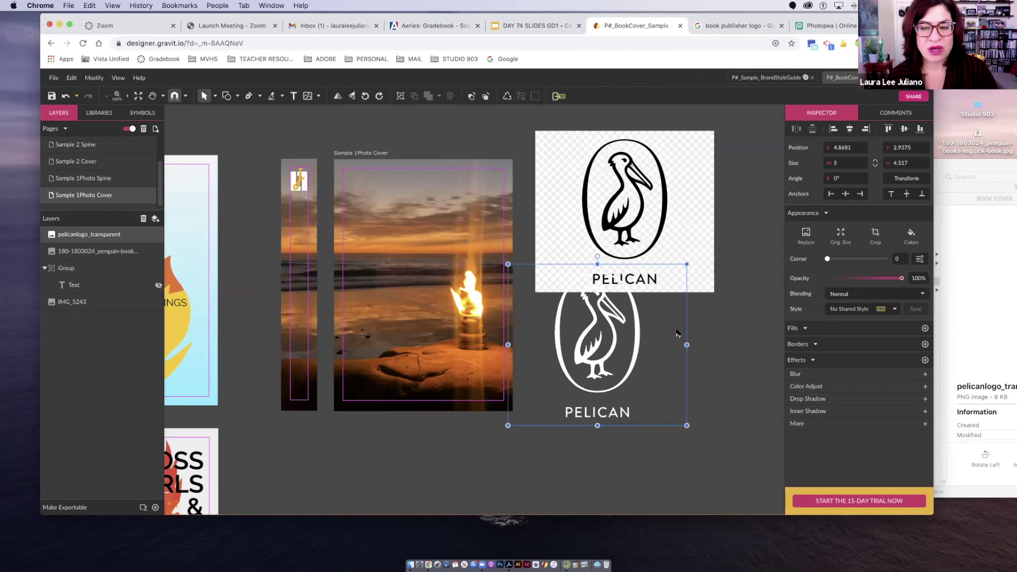
key(super+shift+z)
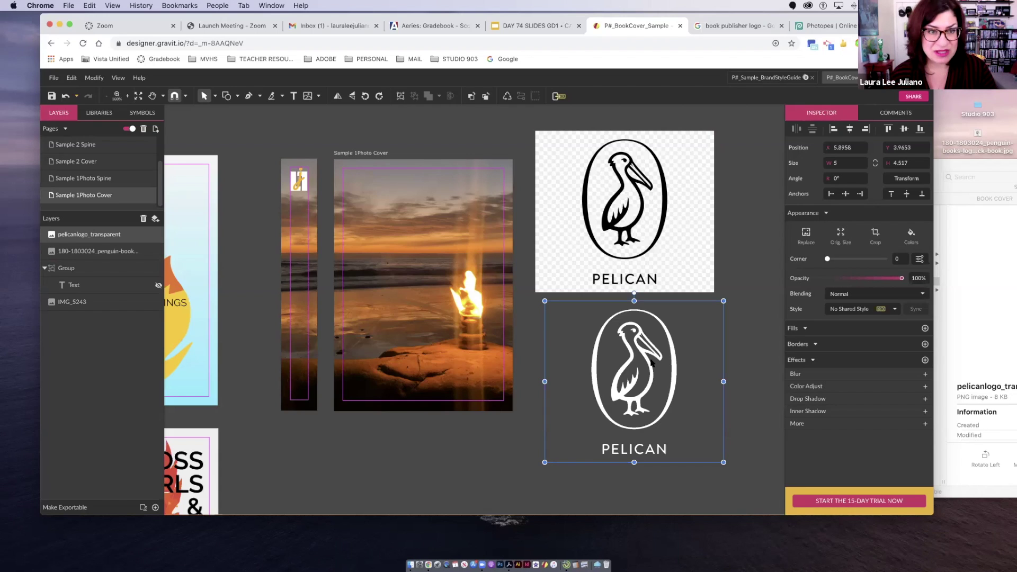
Scale down the white Pelican logo beside the cover page and deselect it.
drag(724, 301, 490, 387)
click(605, 408)
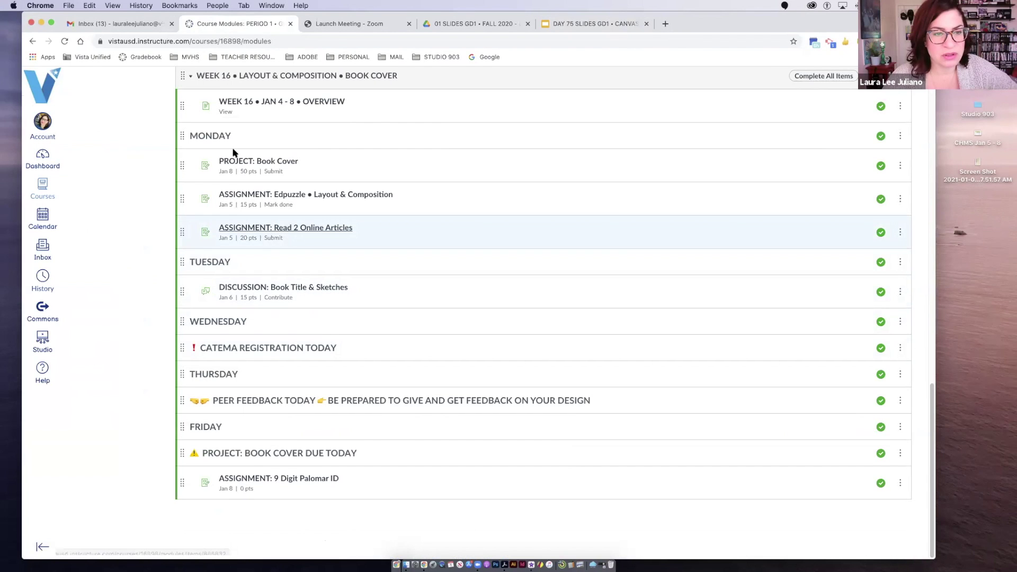
Open the PROJECT: Book Cover assignment from the Week 16 course modules in Canvas.
click(262, 164)
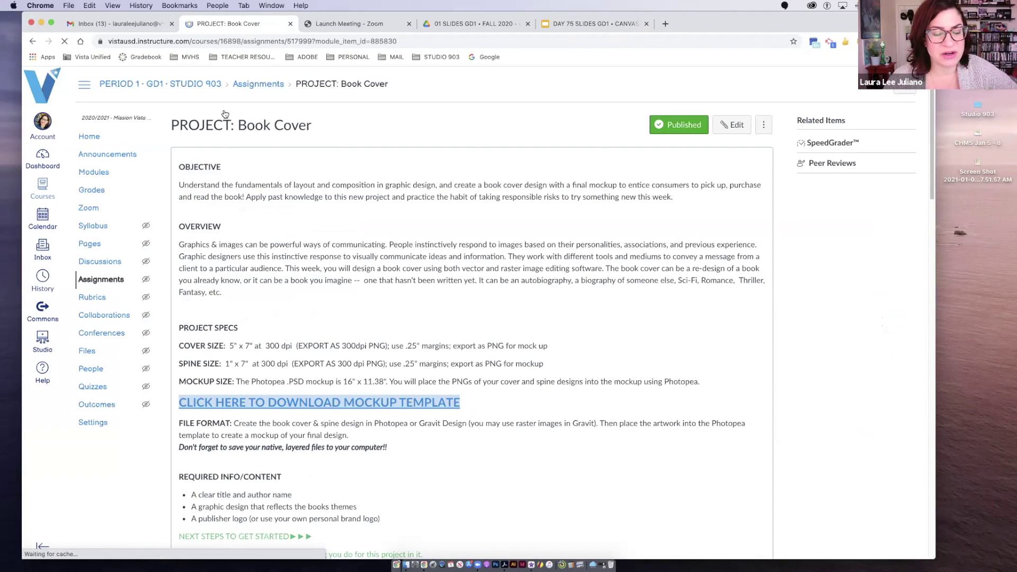
Download STUDIO 903_Hardcover Book MockUp.psd through the mockup template link in the assignment's project specs.
scroll(196, 305, down, 5)
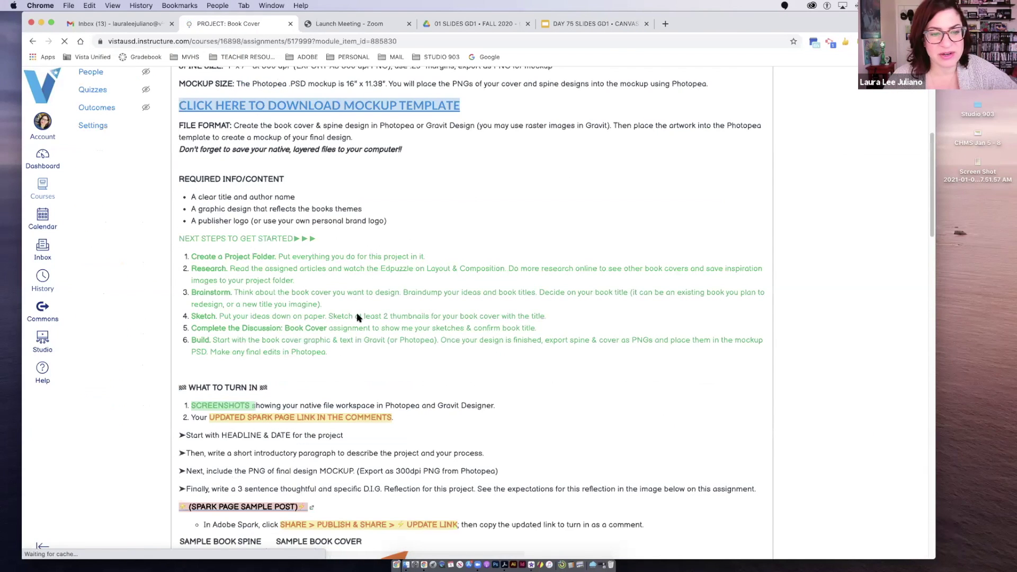
scroll(443, 310, up, 4)
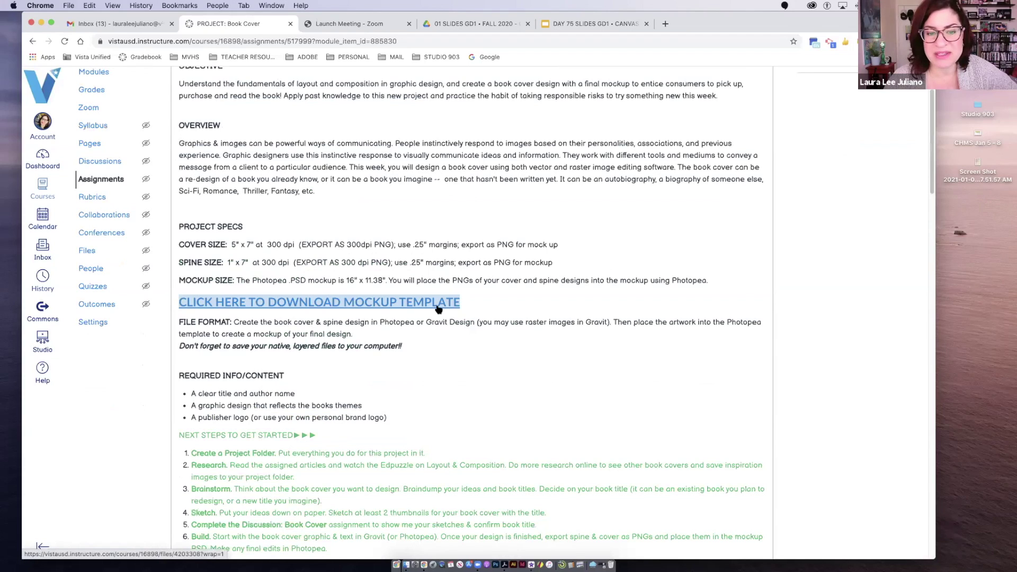
click(395, 306)
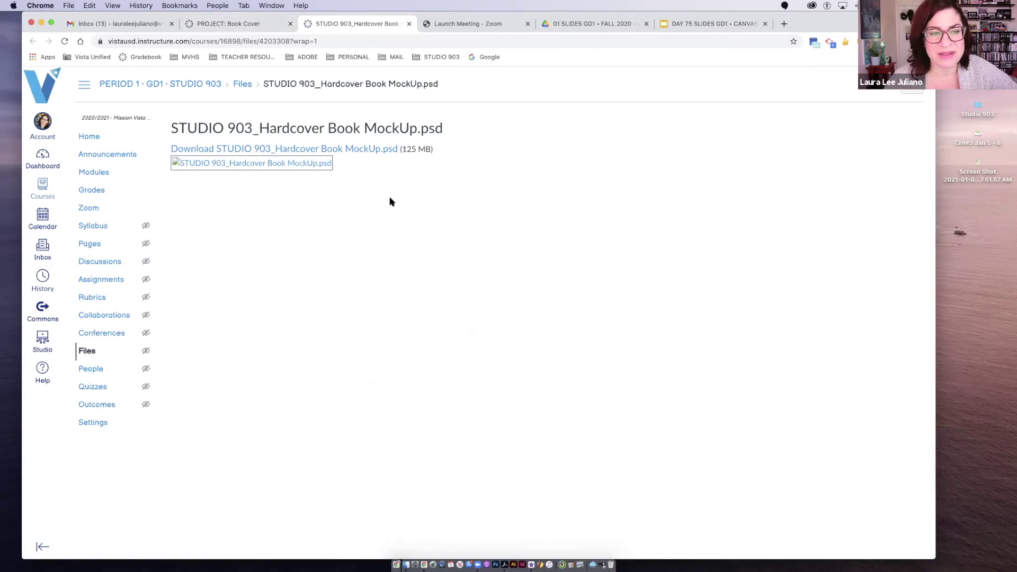
click(222, 150)
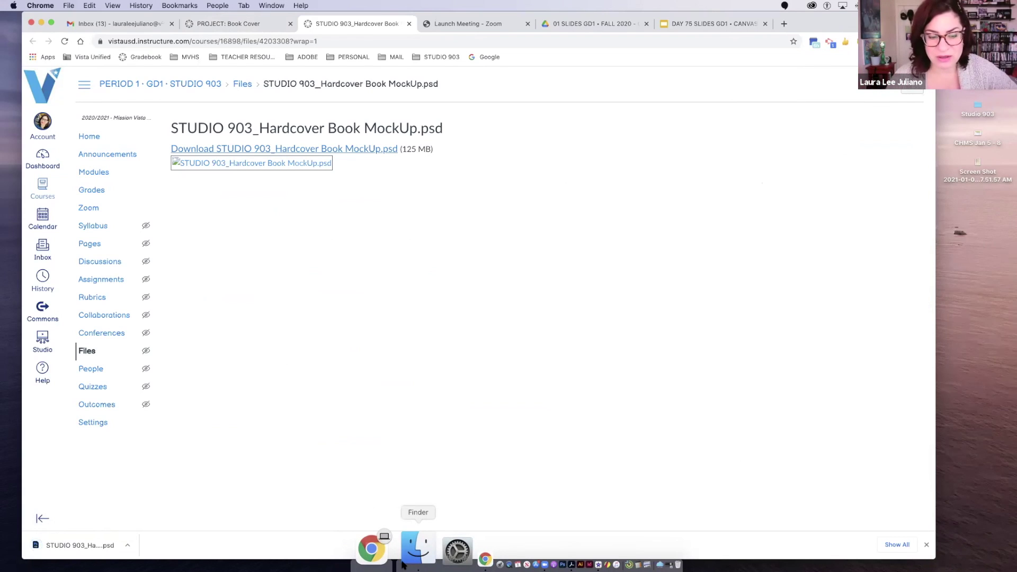
Move STUDIO 903_Hardcover Book MockUp.psd from the Downloads folder to the desktop in Finder, replacing the older copy.
click(403, 561)
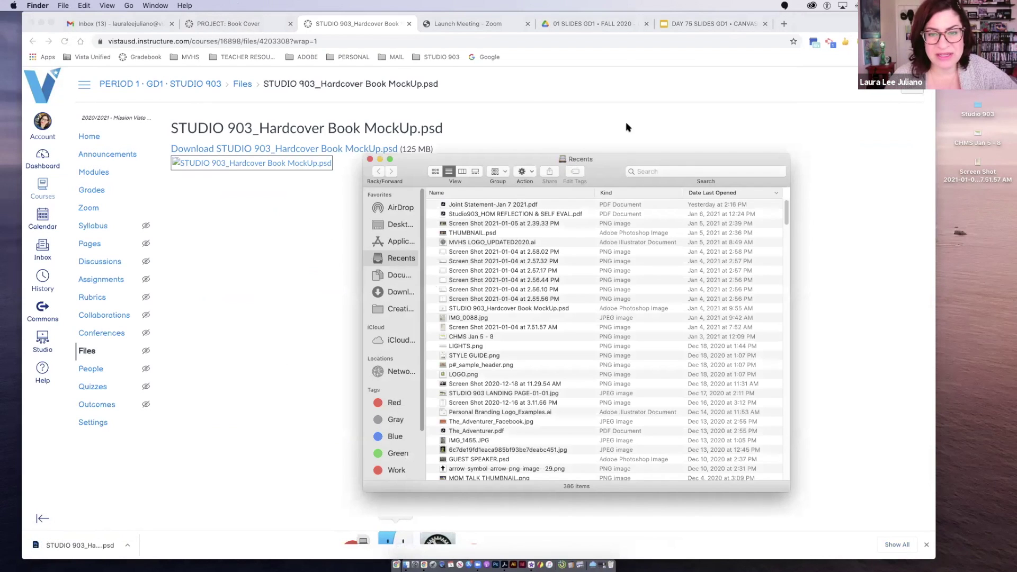
drag(572, 158, 670, 41)
click(503, 171)
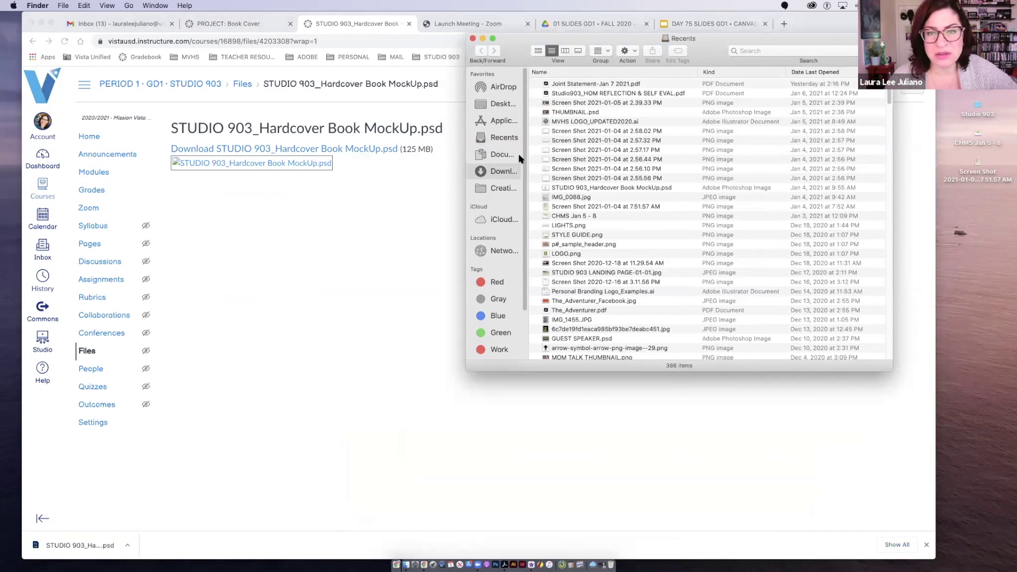
click(576, 85)
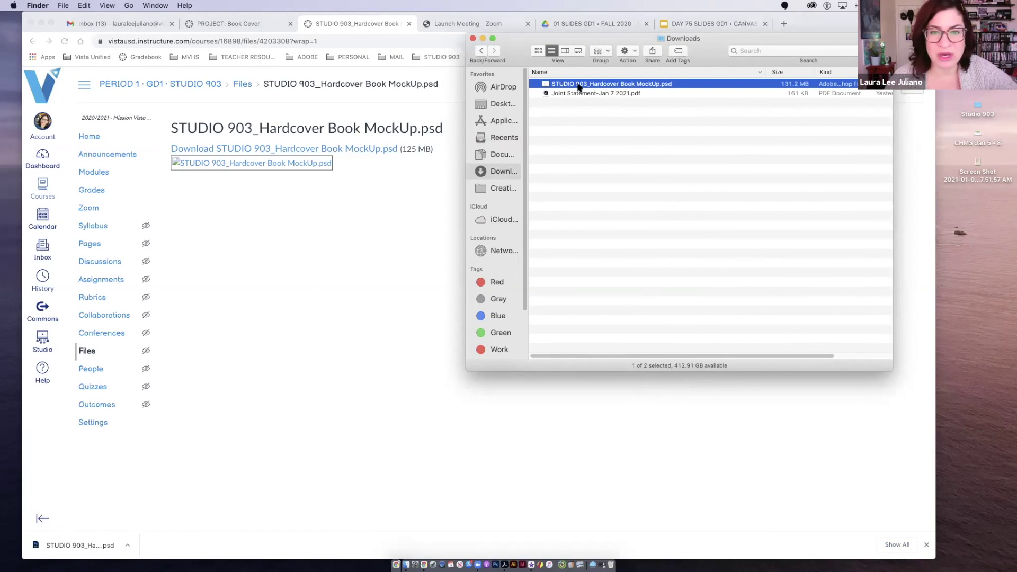
drag(577, 87, 874, 104)
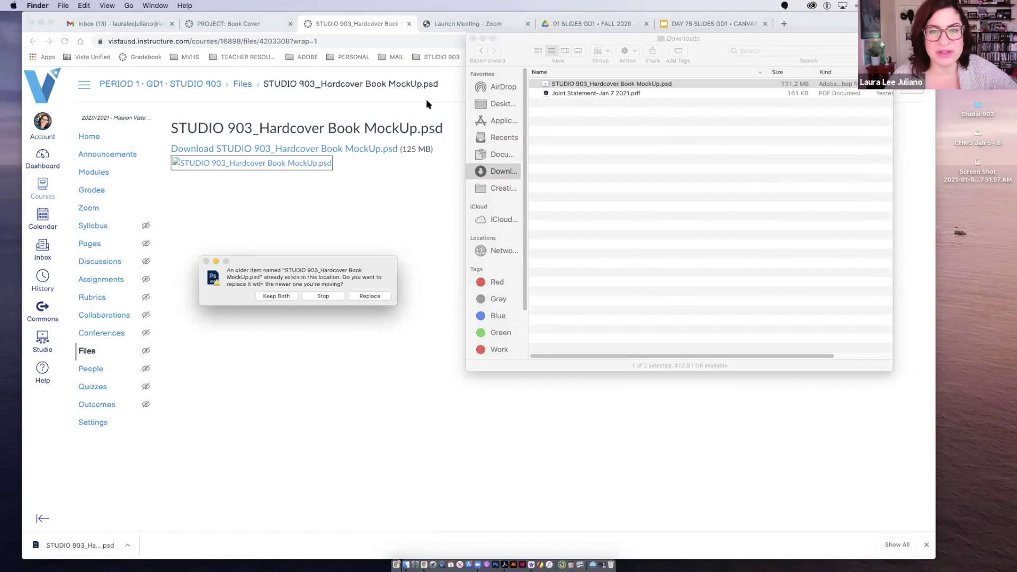
key(Return)
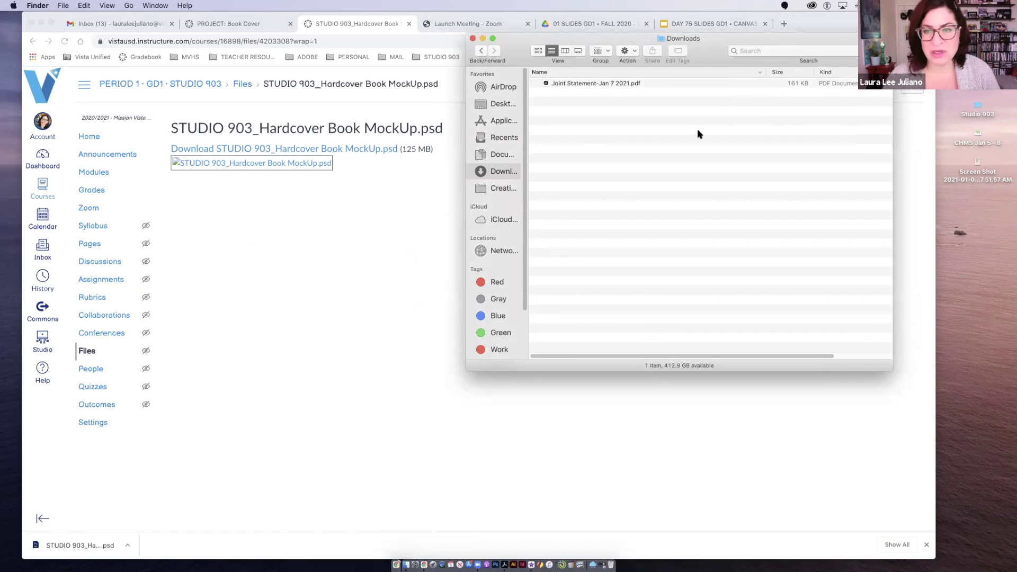
Undo and redo the mockup PSD's move to the desktop, and close the Finder window.
key(super+z)
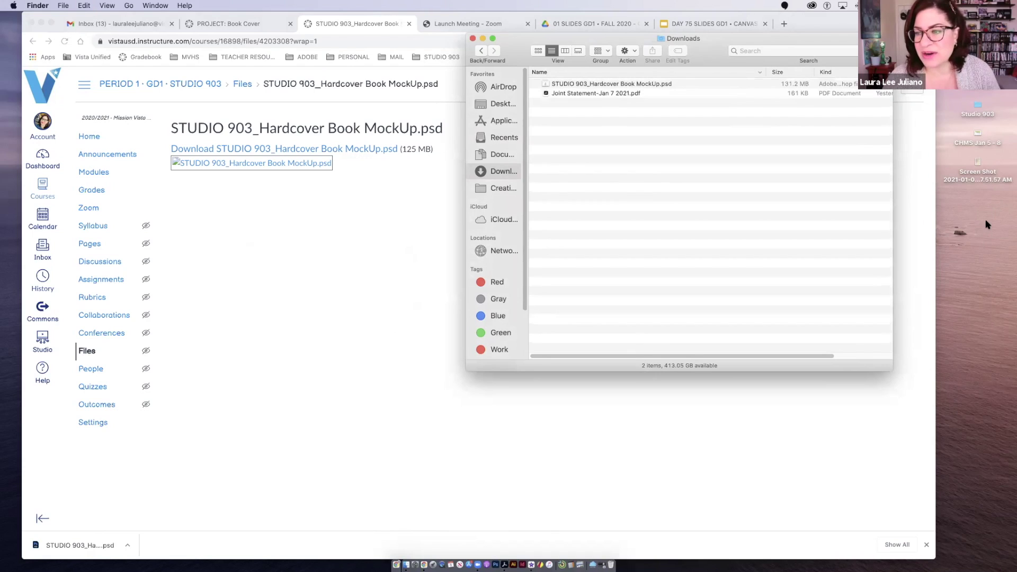
key(super+shift+z)
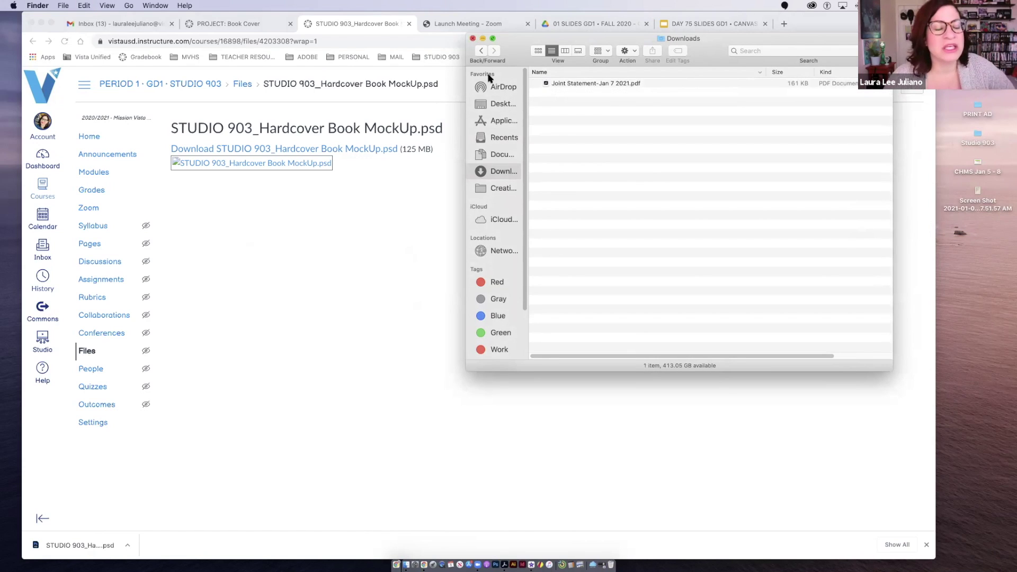
key(super+w)
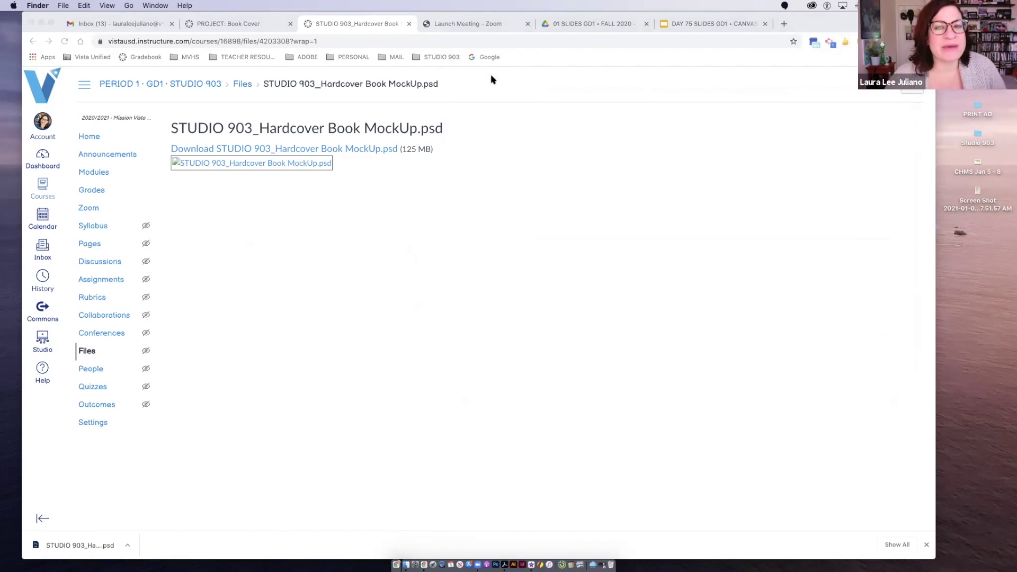
Replace the Zoom launch page with Gravit Designer from the STUDIO 903 bookmarks and start the design app.
click(482, 29)
click(441, 57)
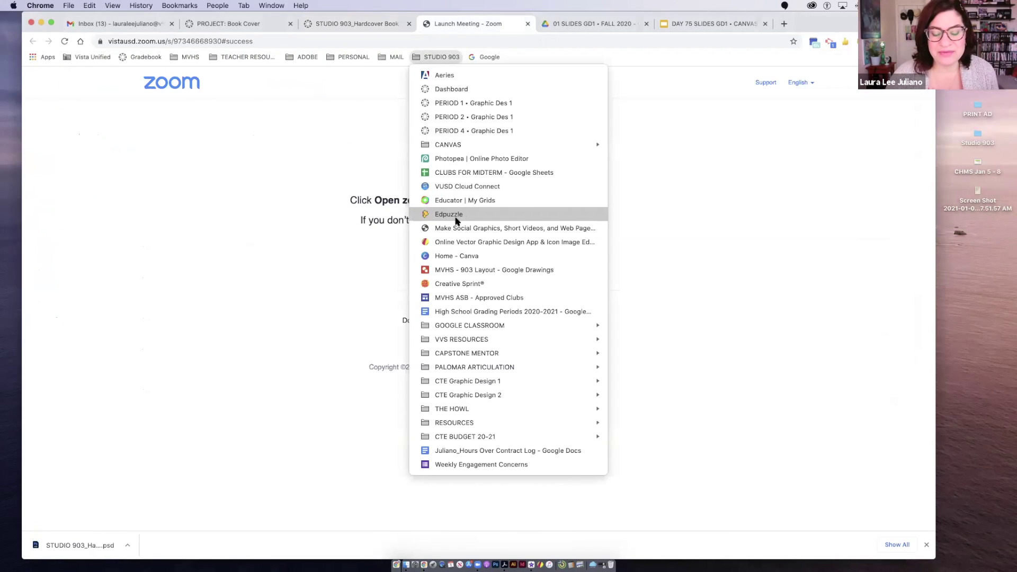
click(456, 242)
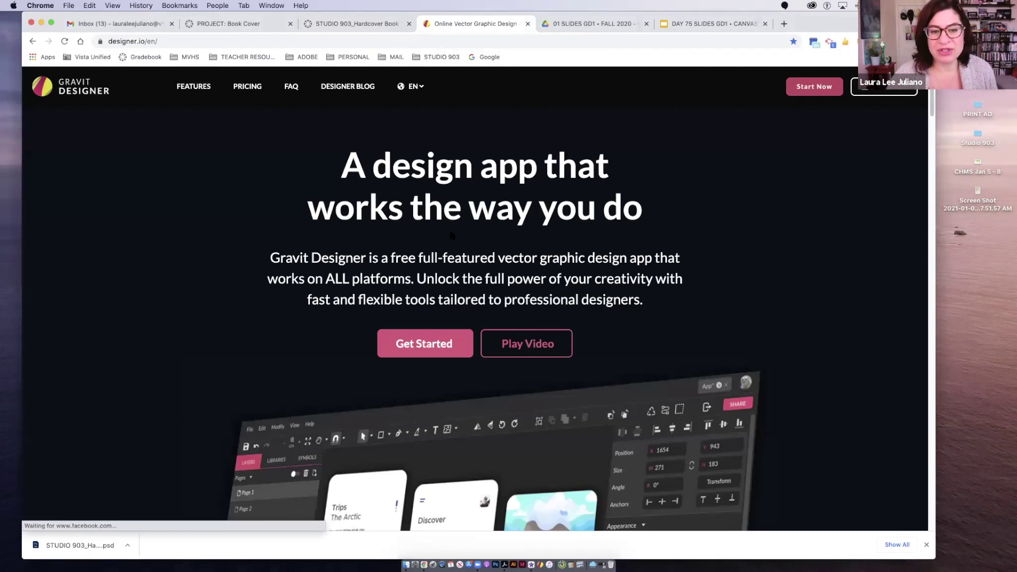
click(813, 87)
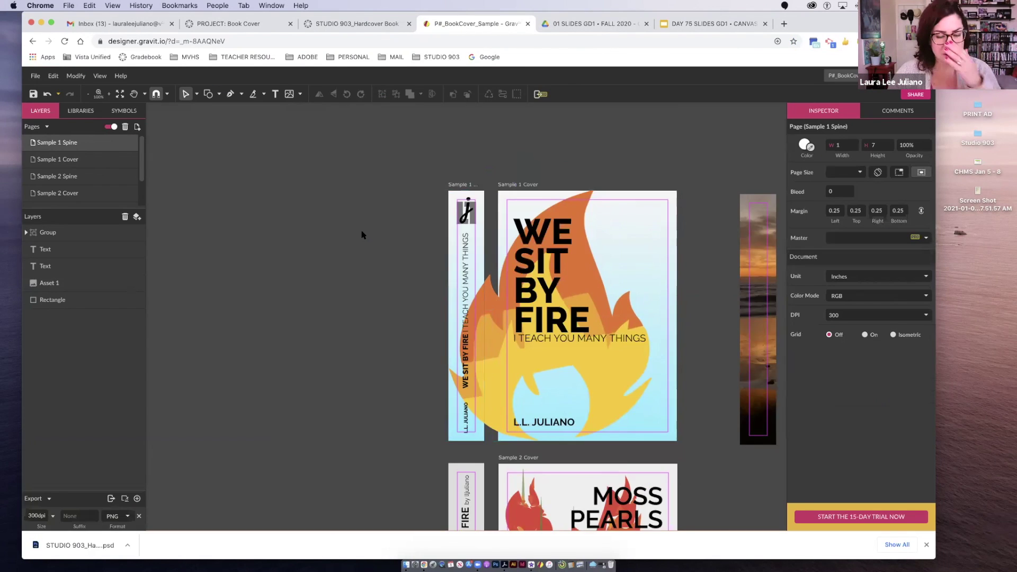
Select the Sample 1 Spine page, remove its export setting, and make it exportable again as a 300dpi PNG.
scroll(361, 234, down, 5)
scroll(369, 233, up, 2)
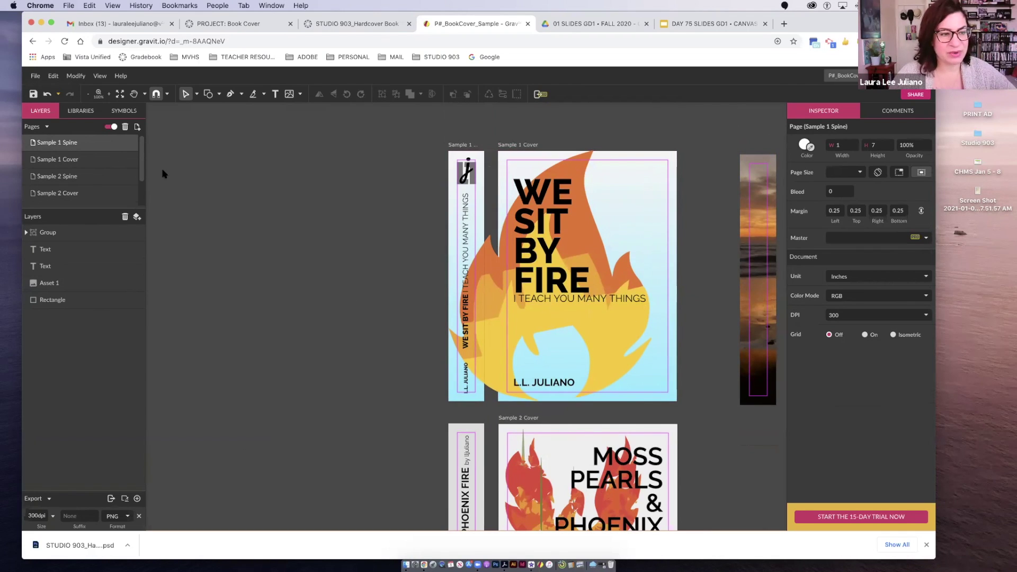
click(76, 143)
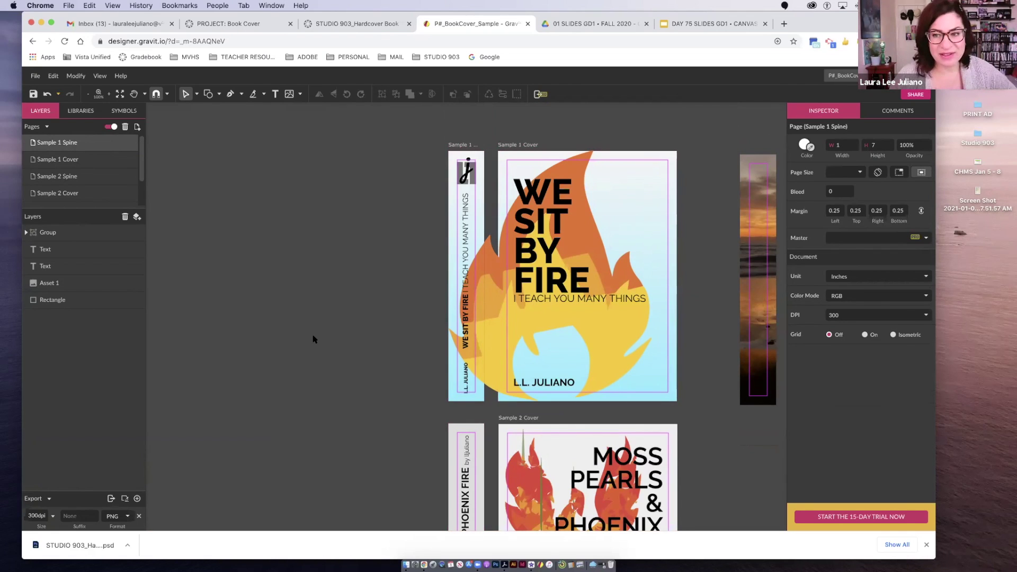
click(56, 144)
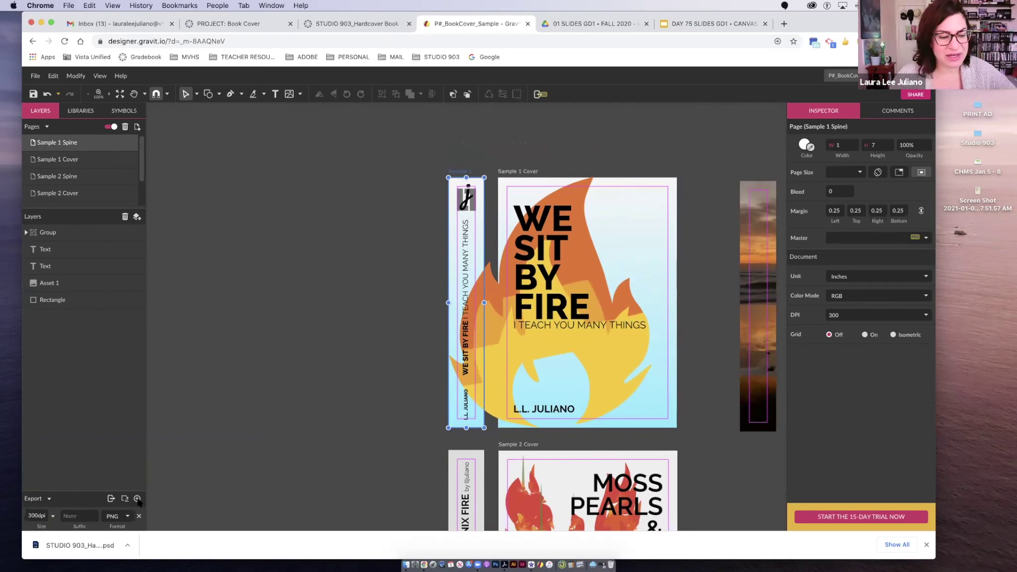
click(139, 516)
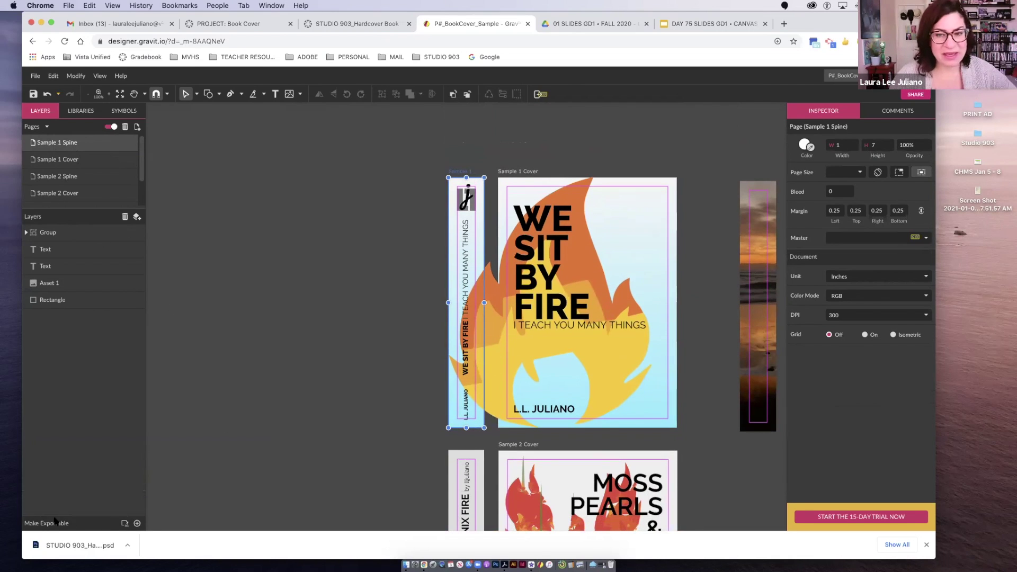
click(138, 523)
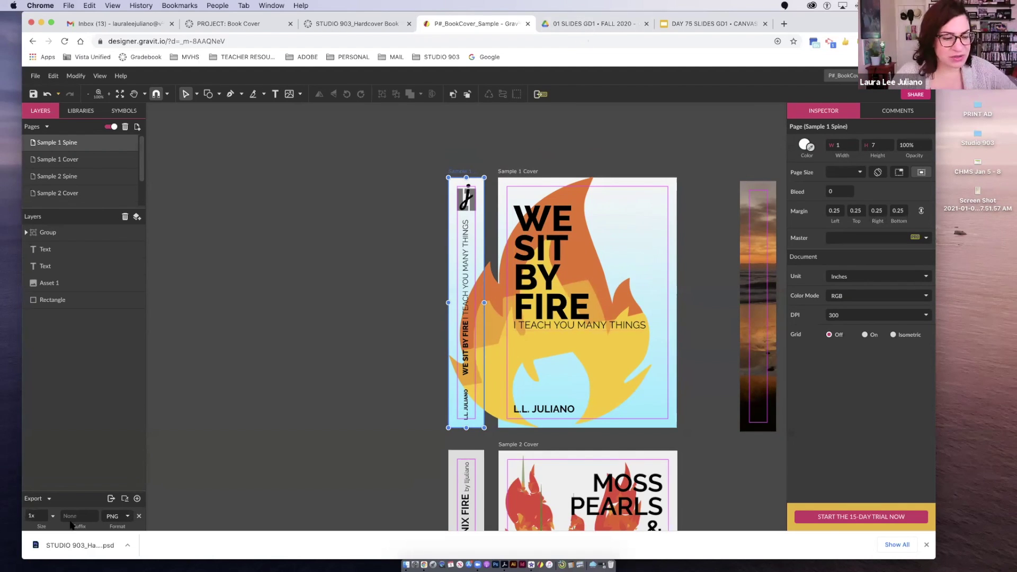
click(53, 517)
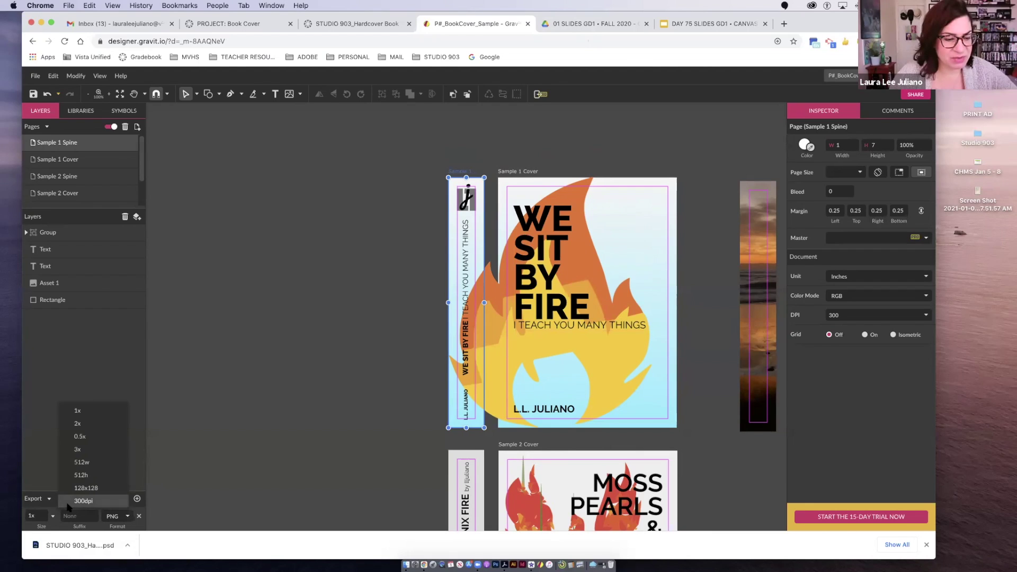
click(70, 503)
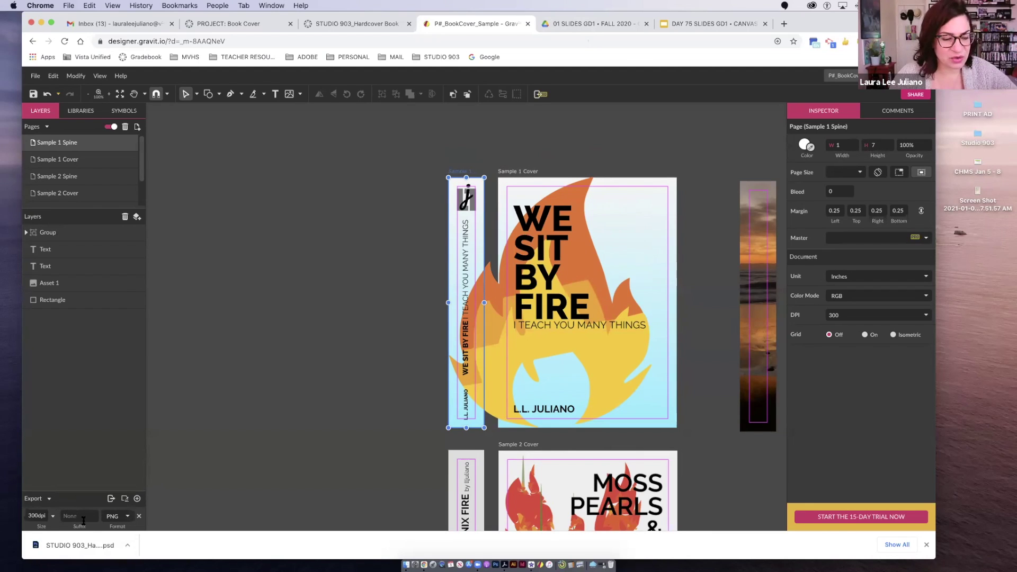
Export the Sample 1 Spine page to the Desktop as a PNG image named "sping".
click(110, 498)
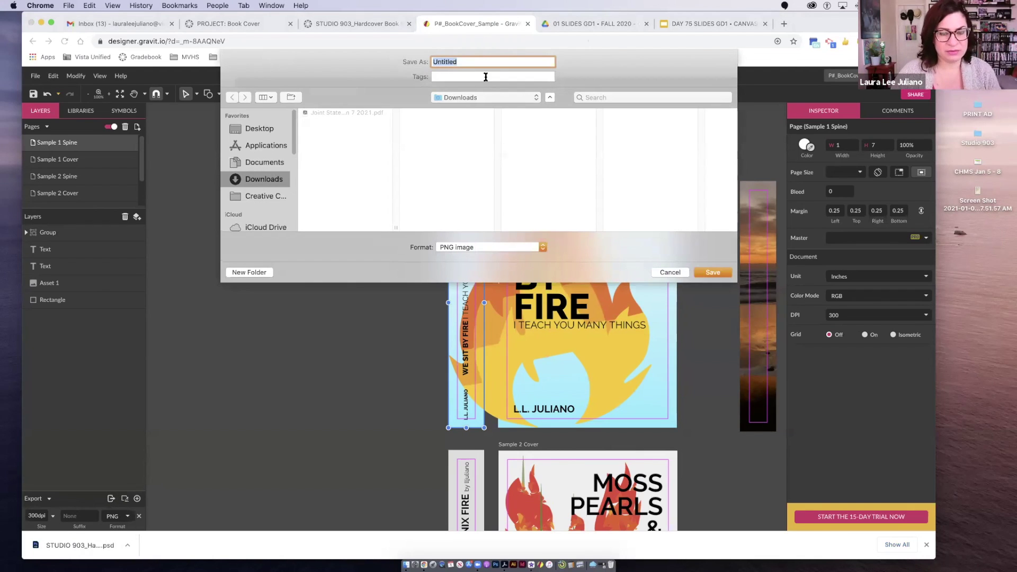
text(sping)
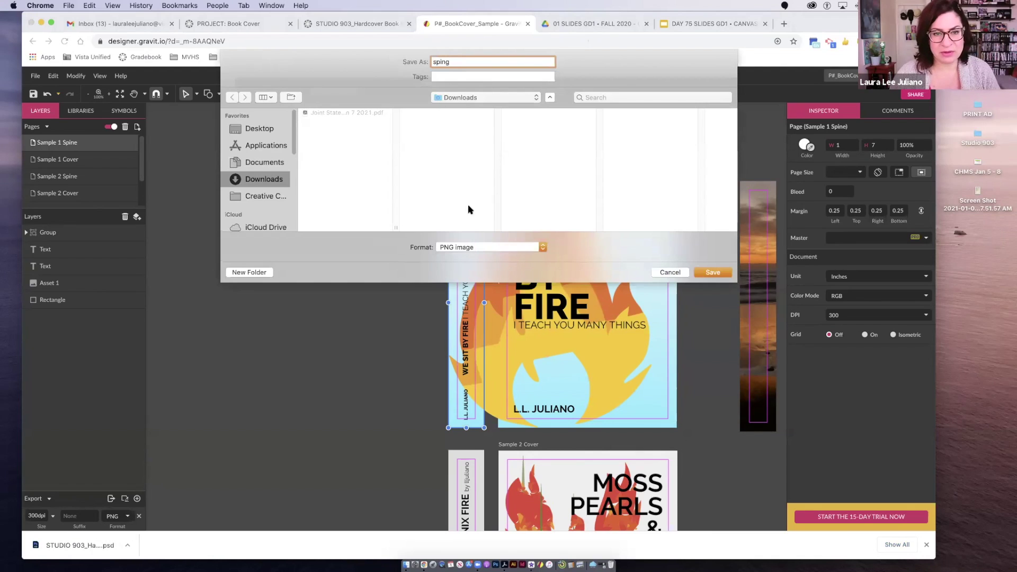
click(247, 128)
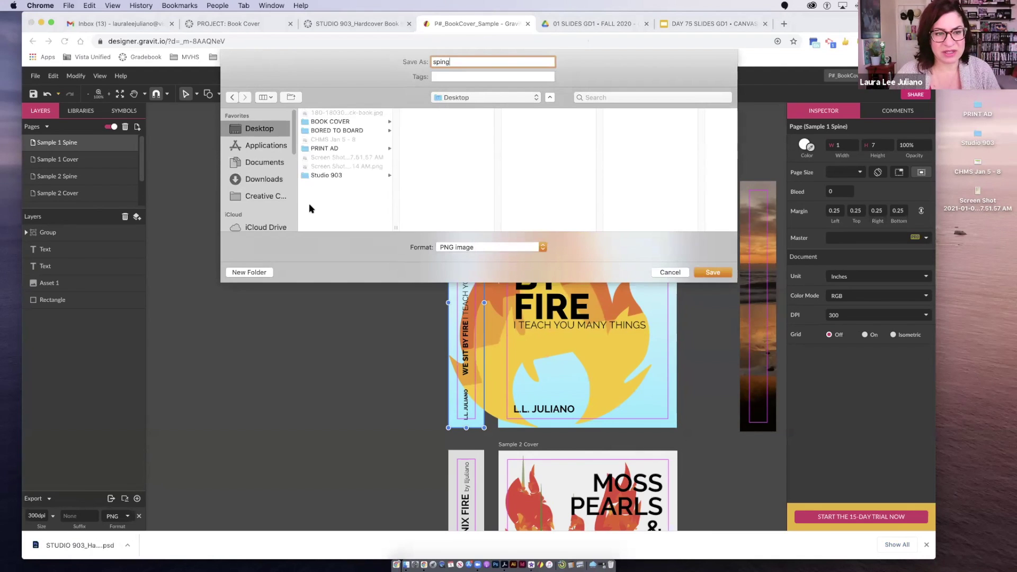
click(713, 272)
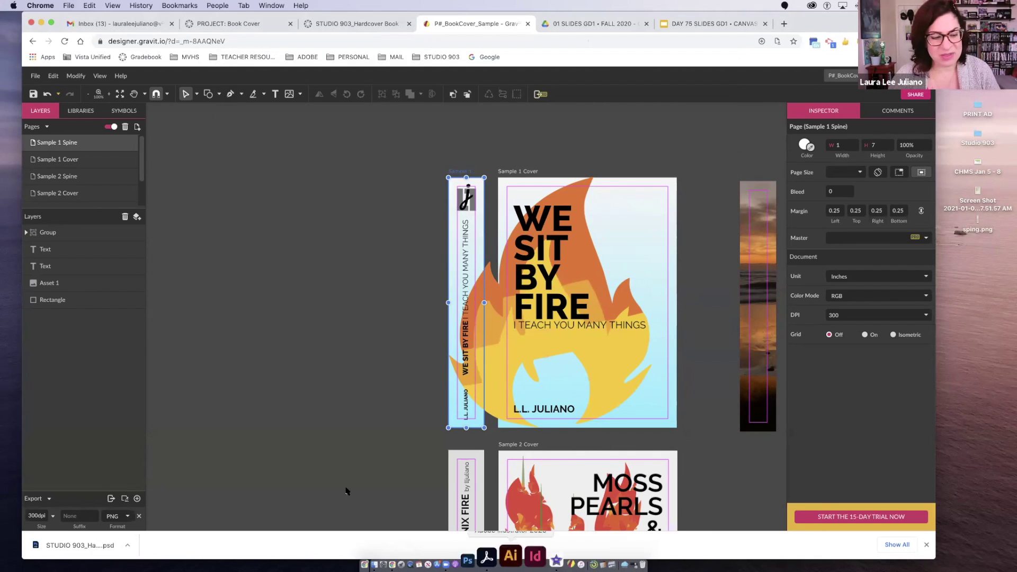
Select the Sample 1 Cover page and re-create its export setting as a 300dpi PNG.
click(72, 160)
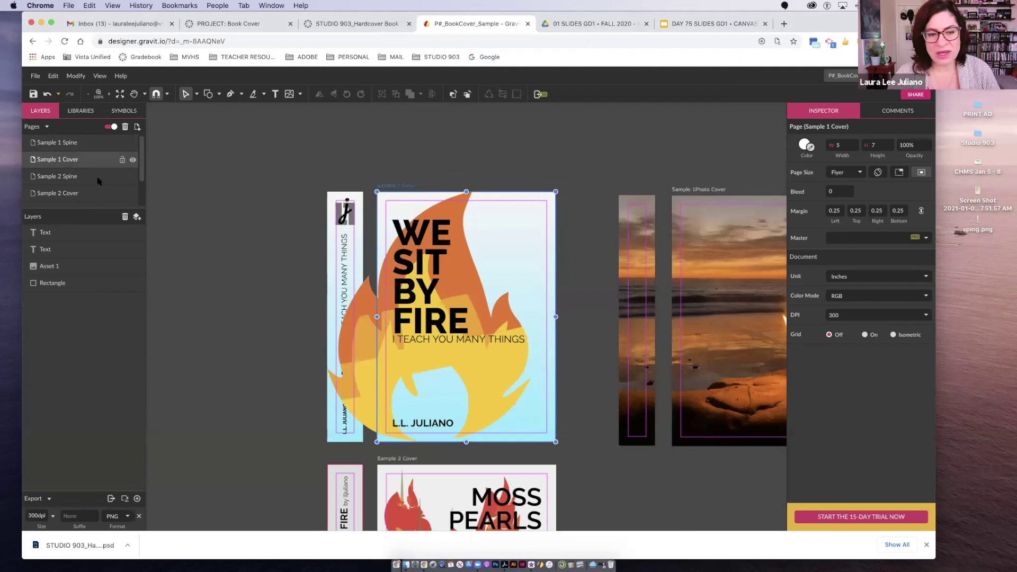
click(138, 499)
click(139, 516)
click(138, 524)
click(53, 516)
click(74, 482)
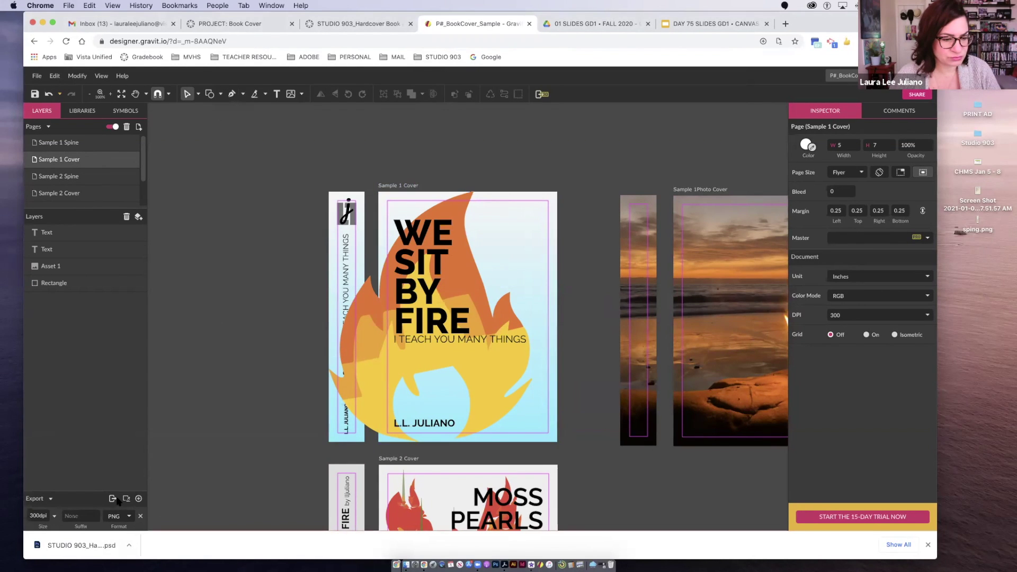
Export the Sample 1 Cover page to the Desktop as a PNG image named "COVER".
click(112, 499)
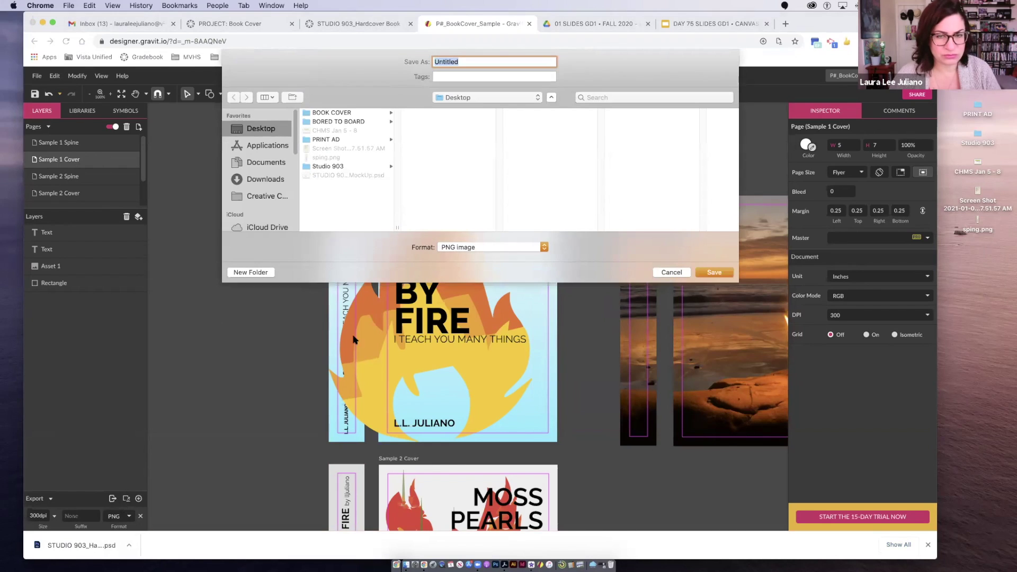
text(COVER)
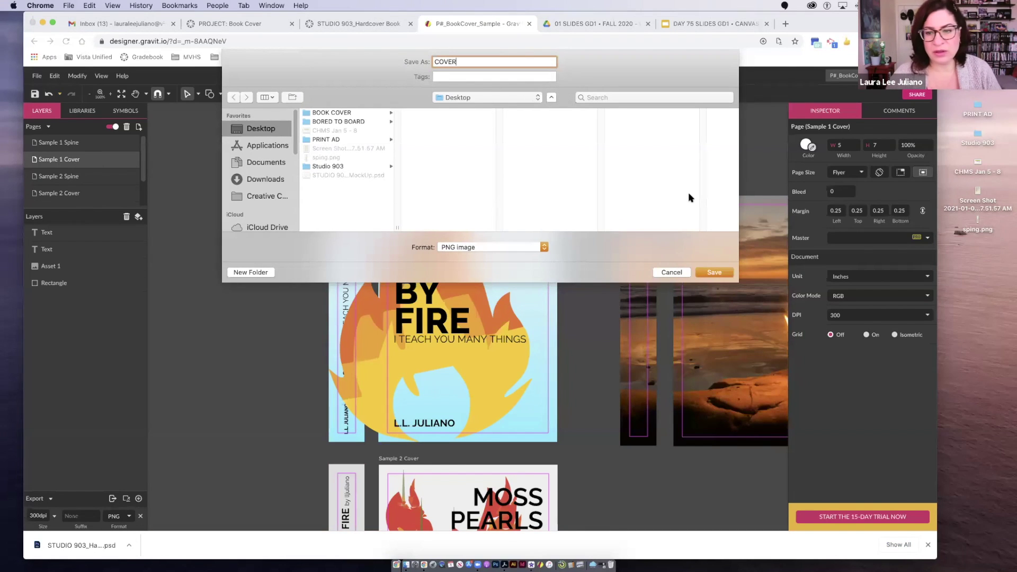
click(724, 270)
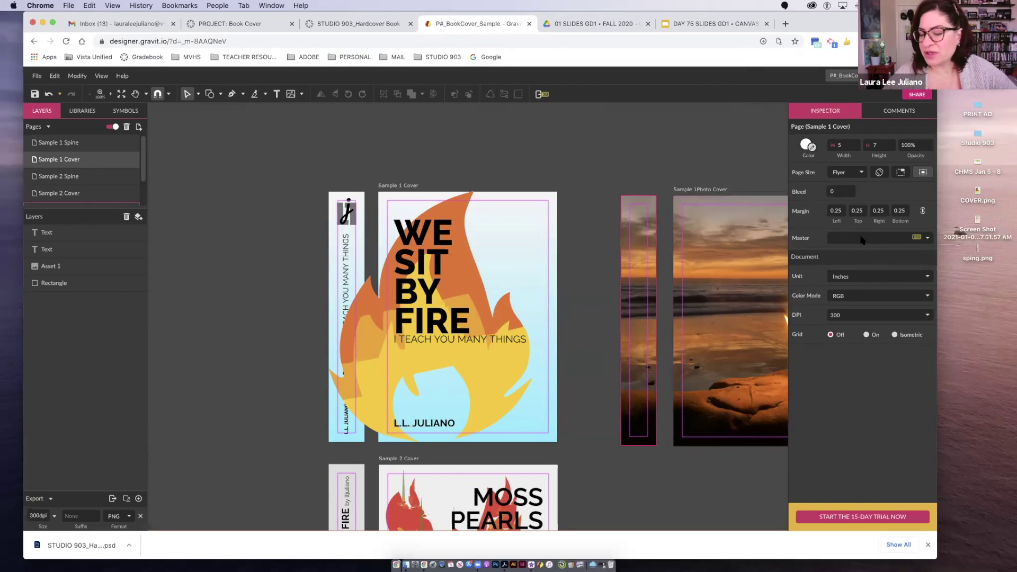
View the exported COVER.png and sping.png from the desktop in Preview, and close the preview window.
click(977, 196)
double_click(977, 195)
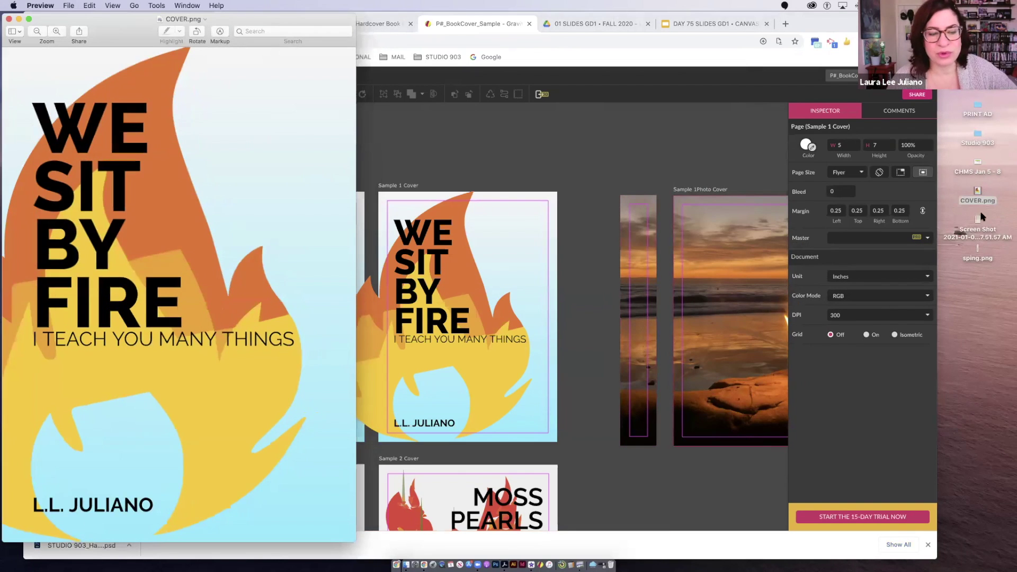
click(976, 253)
double_click(976, 252)
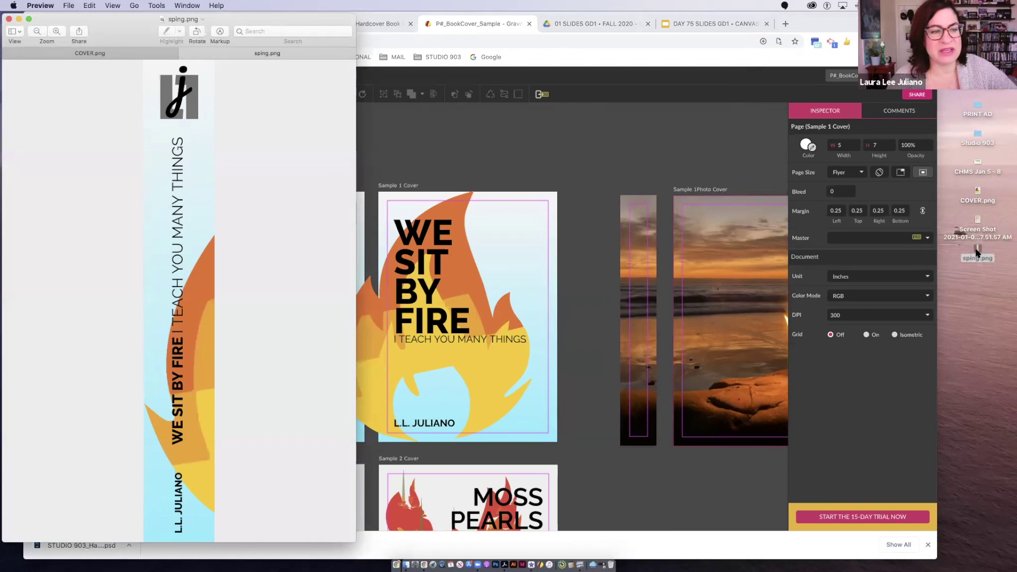
click(8, 19)
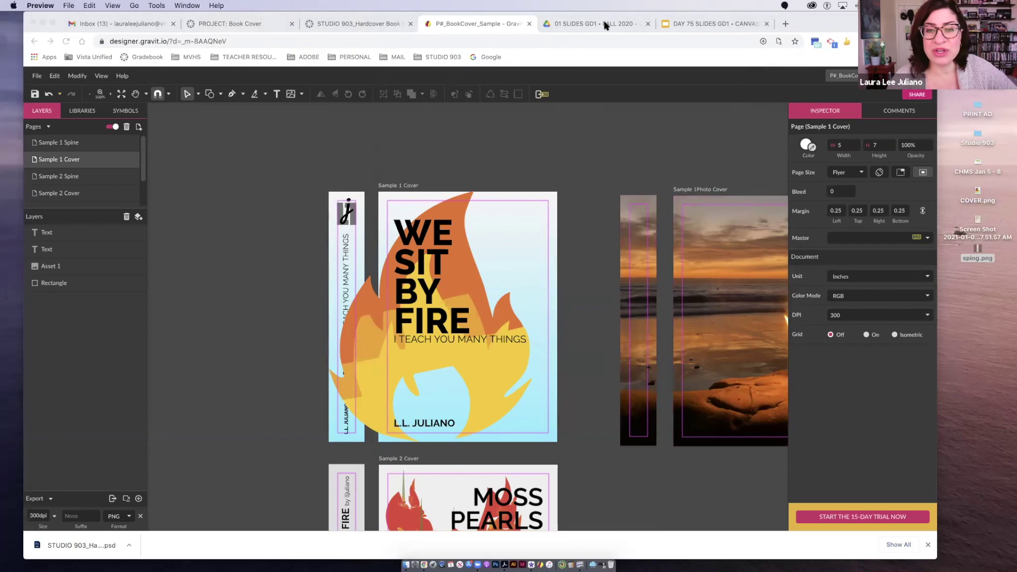
Return to the browser and open a new tab.
click(493, 26)
click(787, 24)
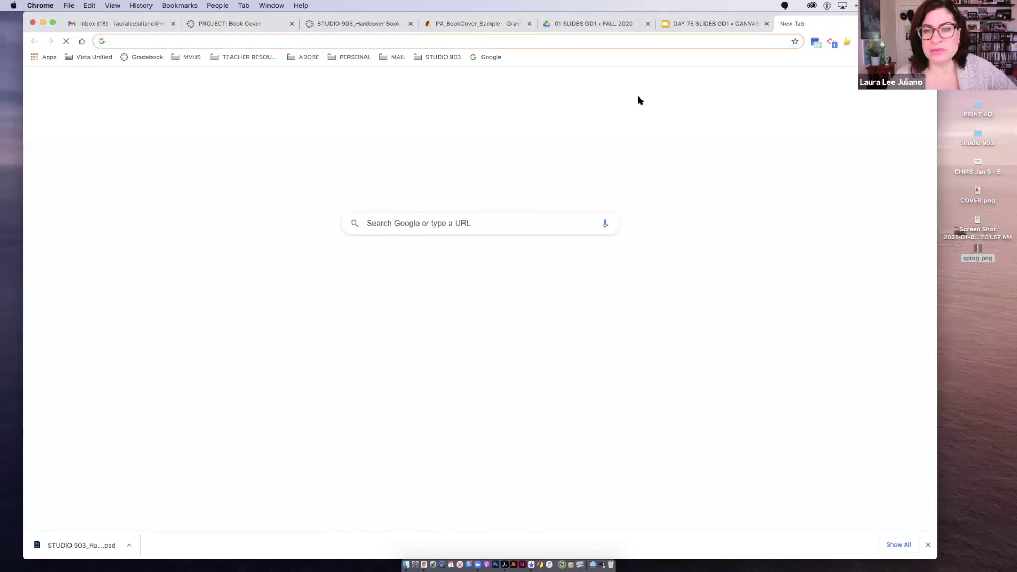
Go to the Photopea online editor and open the STUDIO 903_Hardcover Book MockUp.psd file from the Desktop.
click(443, 57)
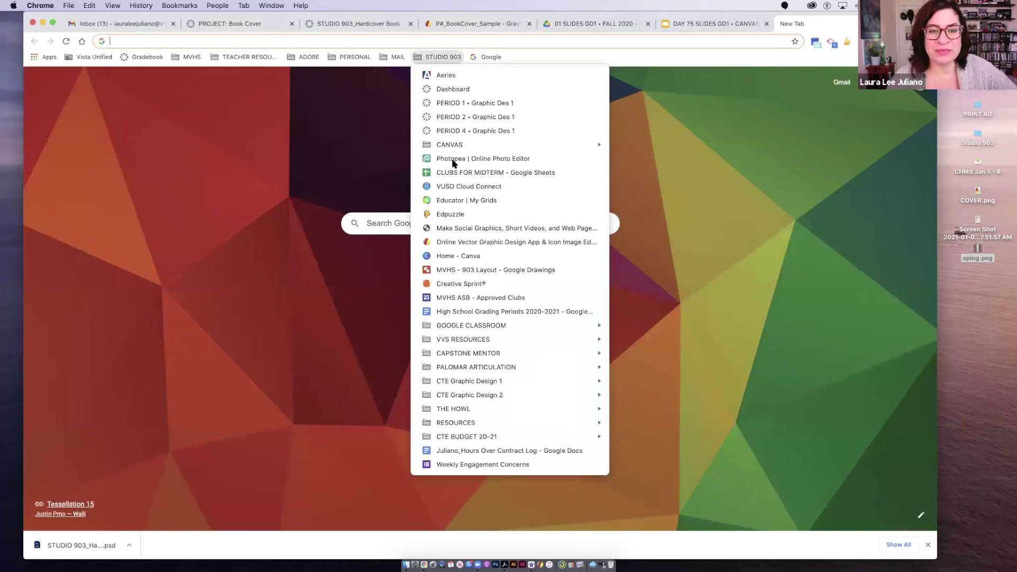
click(453, 161)
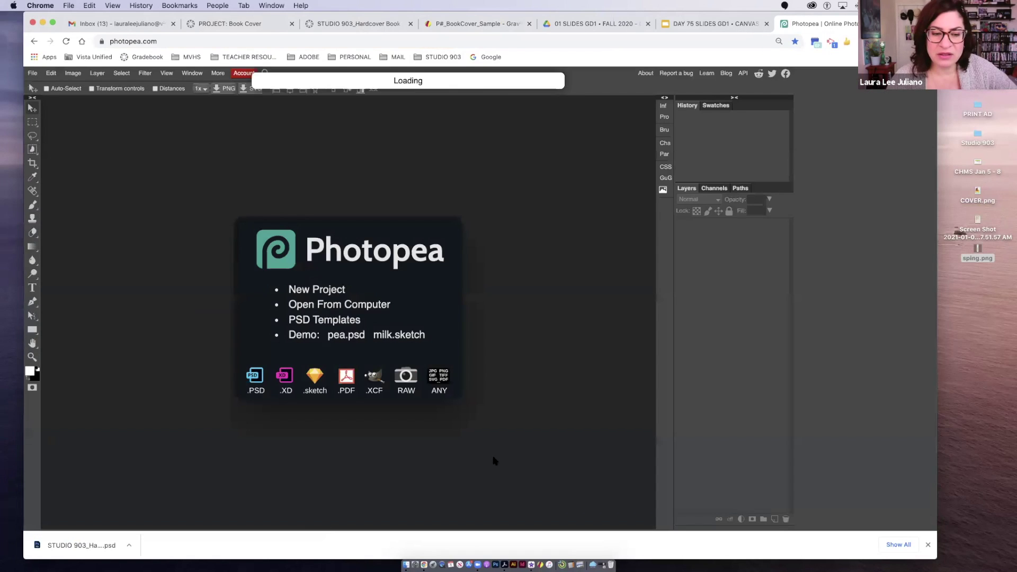
click(32, 73)
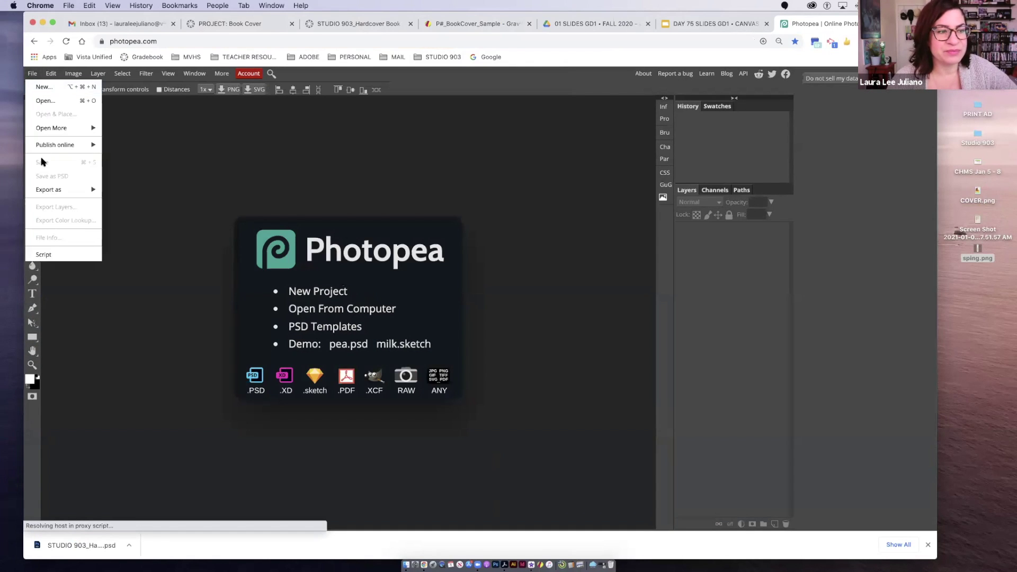
click(43, 100)
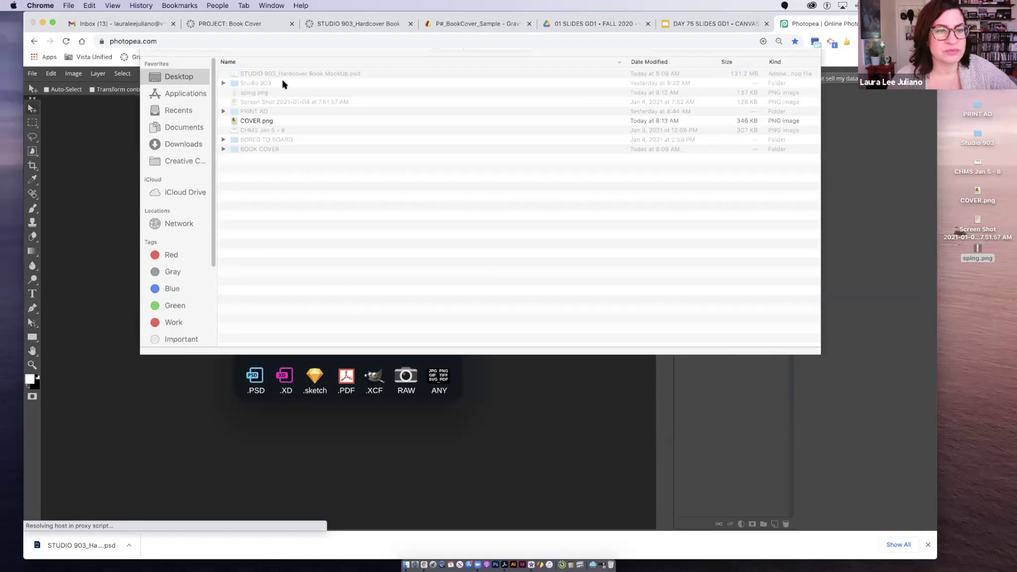
click(800, 373)
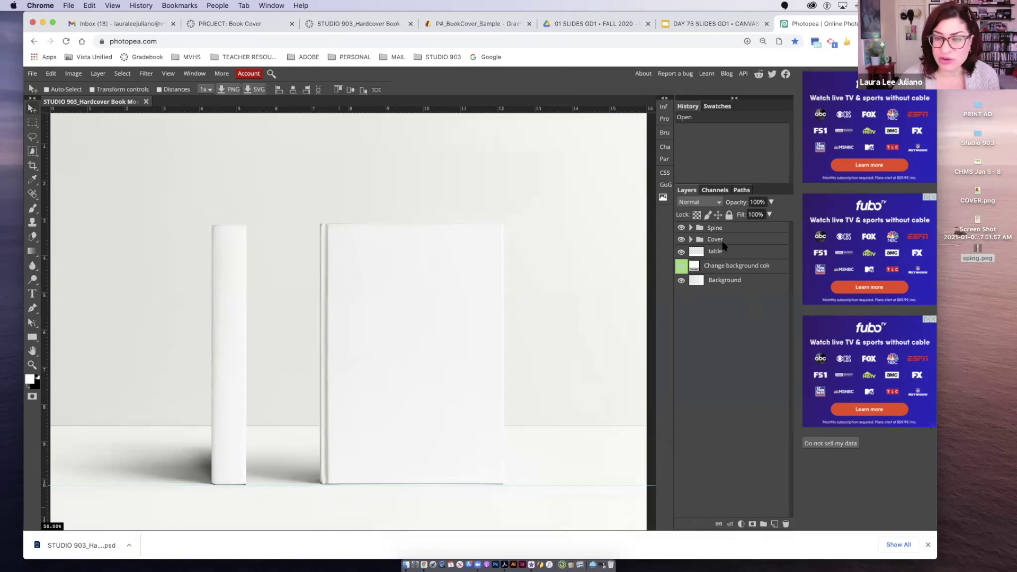
Examine what the Cover group, the table layer and the background colour layer contribute by toggling each one's visibility.
click(680, 240)
click(681, 240)
click(680, 252)
click(681, 253)
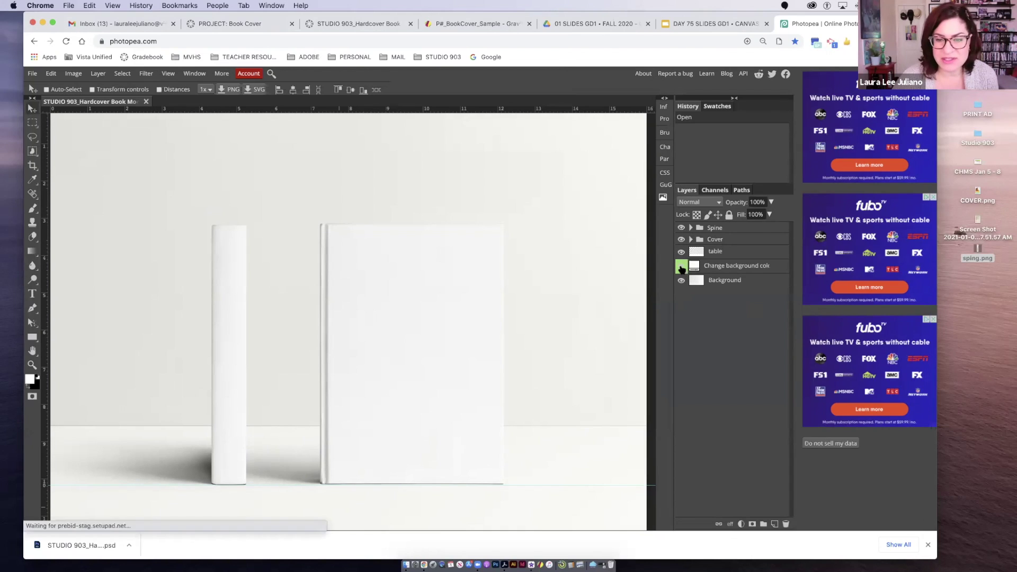
click(682, 266)
click(681, 267)
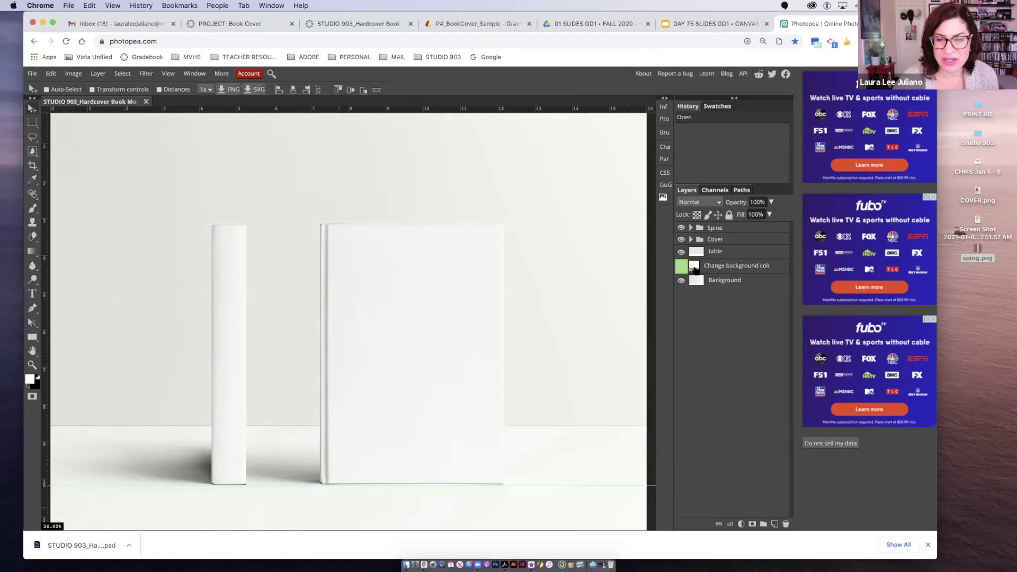
Try light green e1eea0 as the background colour layer's fill, undo it, and reopen and close the colour picker without a new colour.
double_click(694, 266)
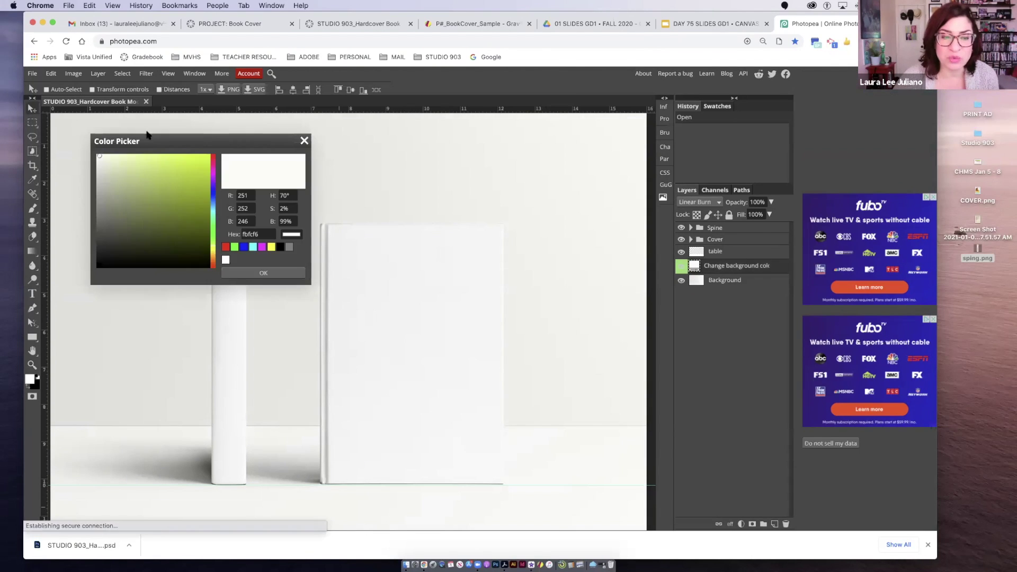
click(135, 168)
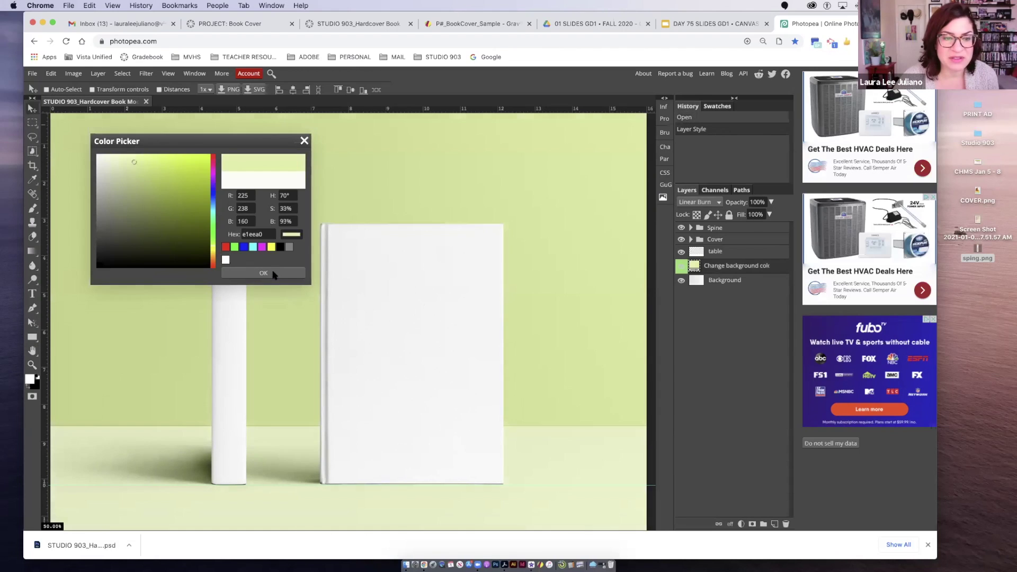
click(273, 274)
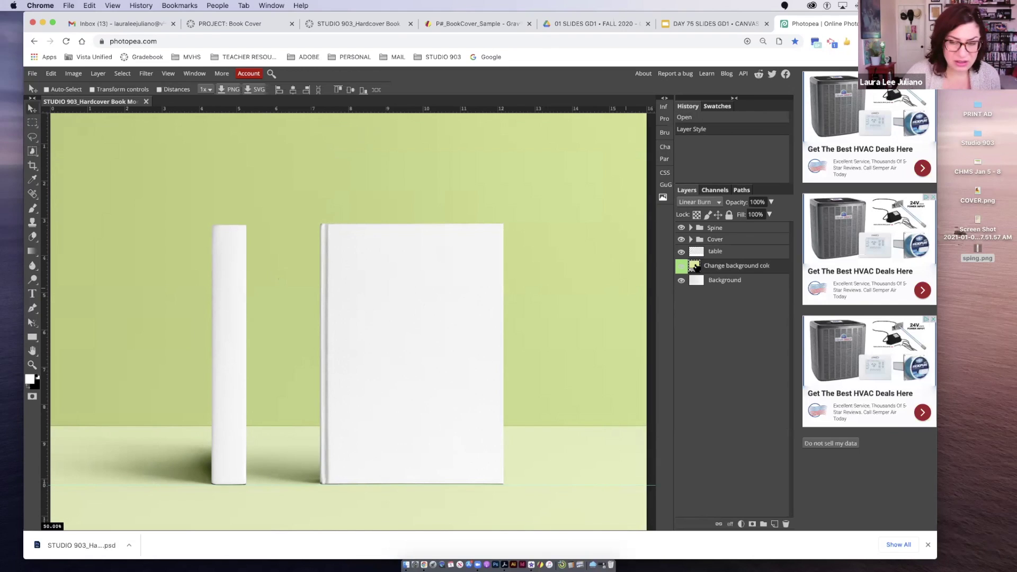
key(z)
key(ctrl+z)
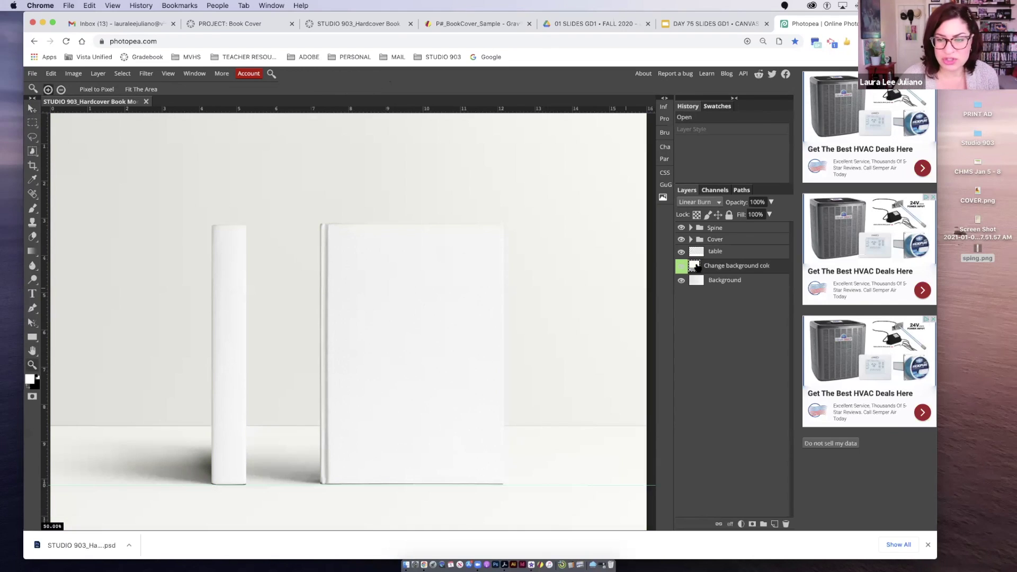
double_click(695, 267)
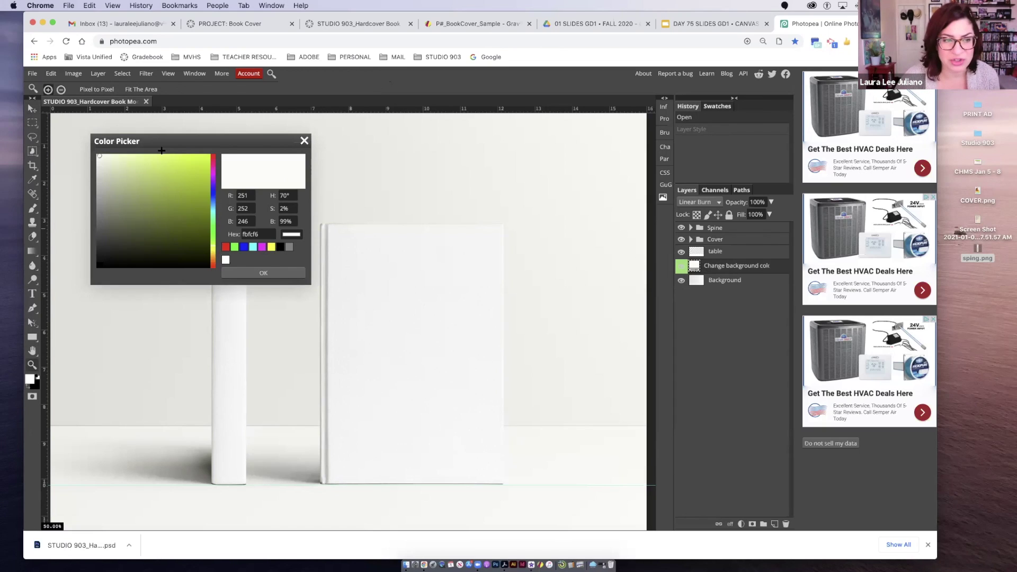
click(304, 140)
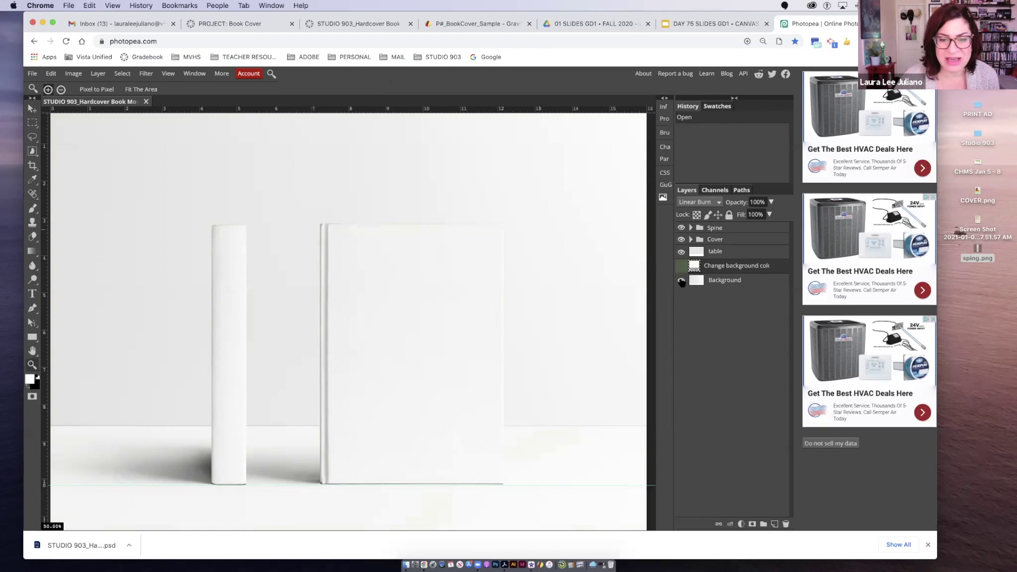
Hide and restore the Background layer to examine its effect, and turn the background colour layer back on.
click(681, 281)
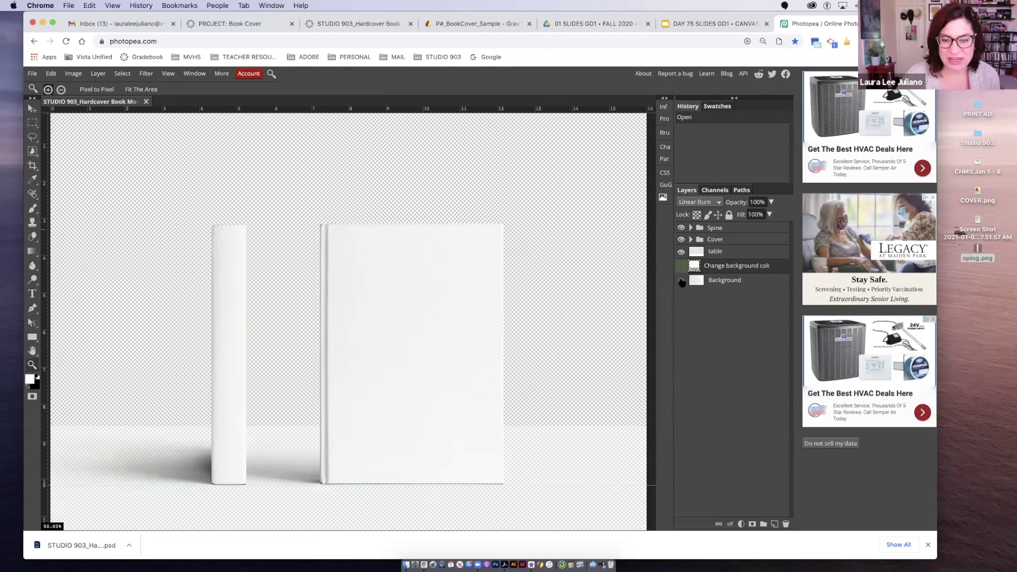
click(681, 282)
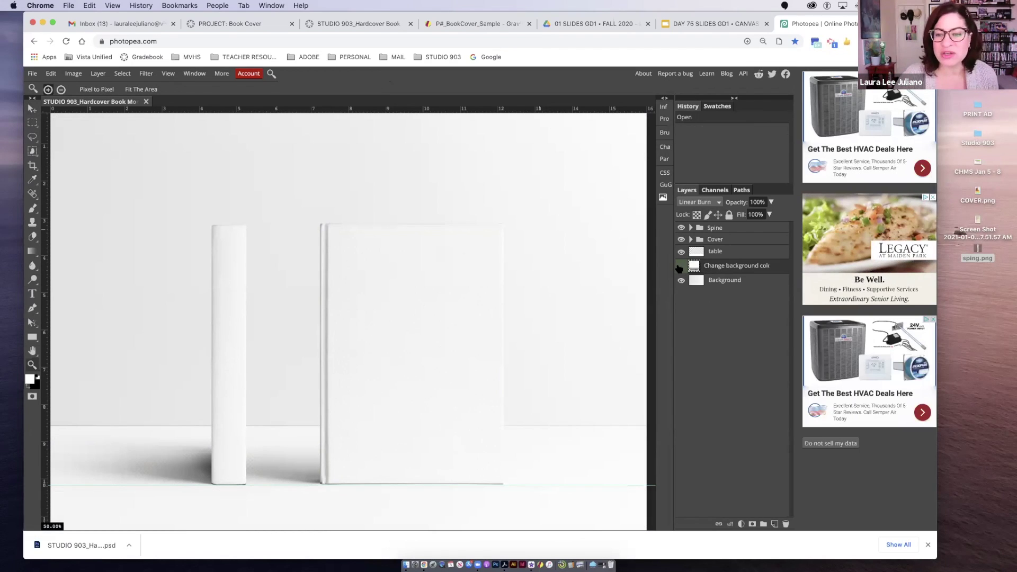
click(680, 266)
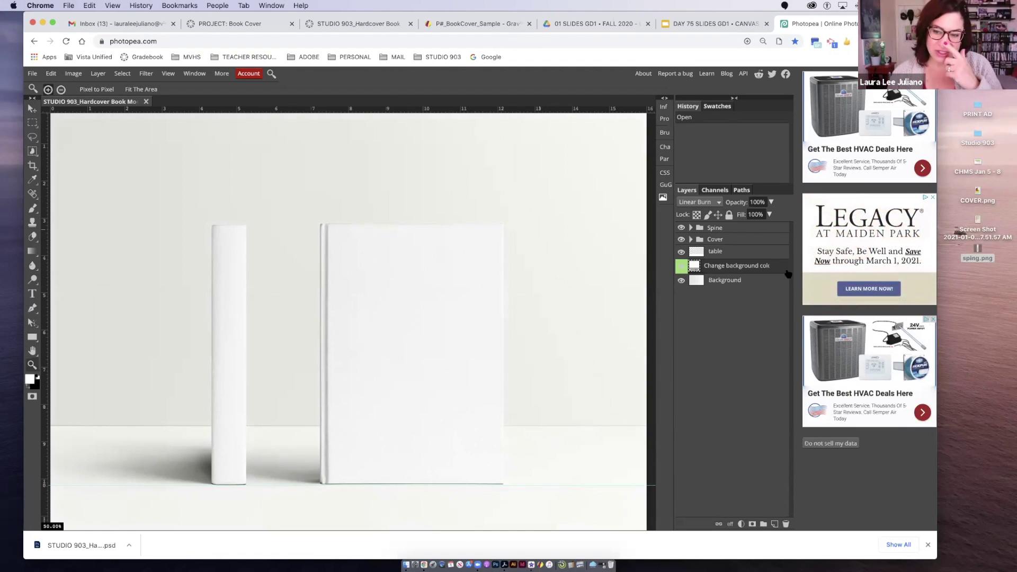
Expand the Spine group, preview its sample design layer, compare it with and without the overlay texture, and hide the design.
click(691, 227)
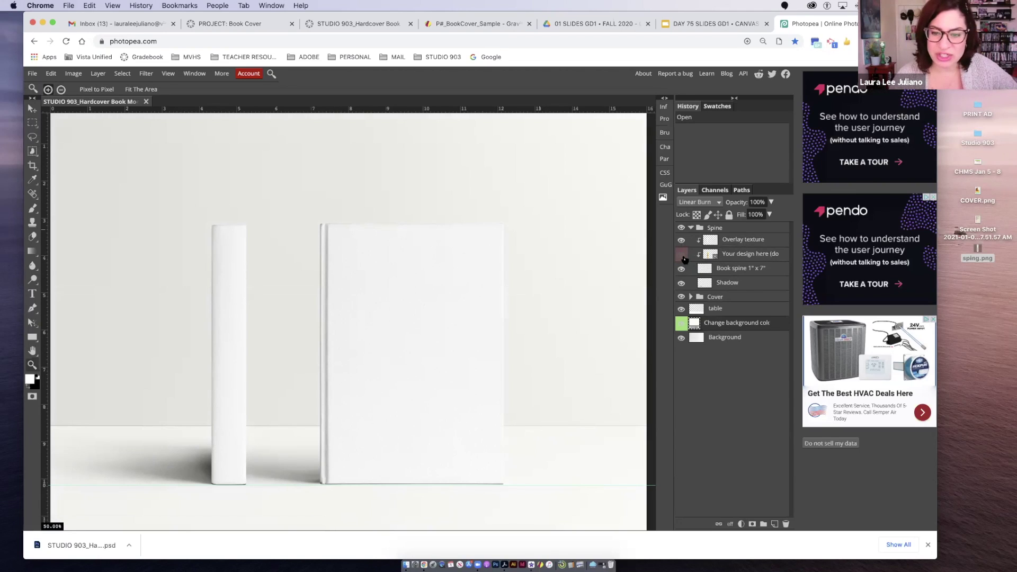
click(682, 255)
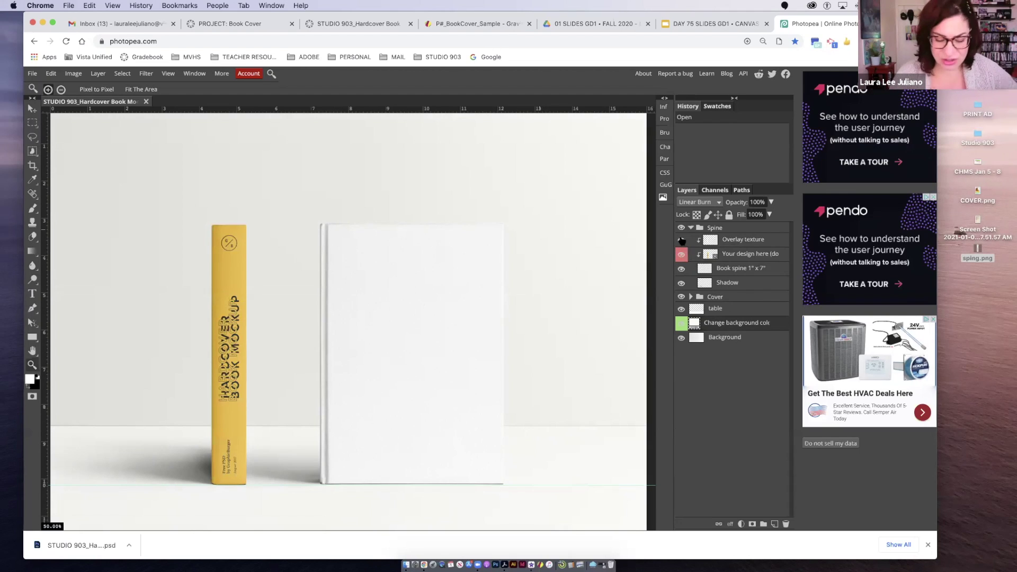
scroll(222, 212, up, 5)
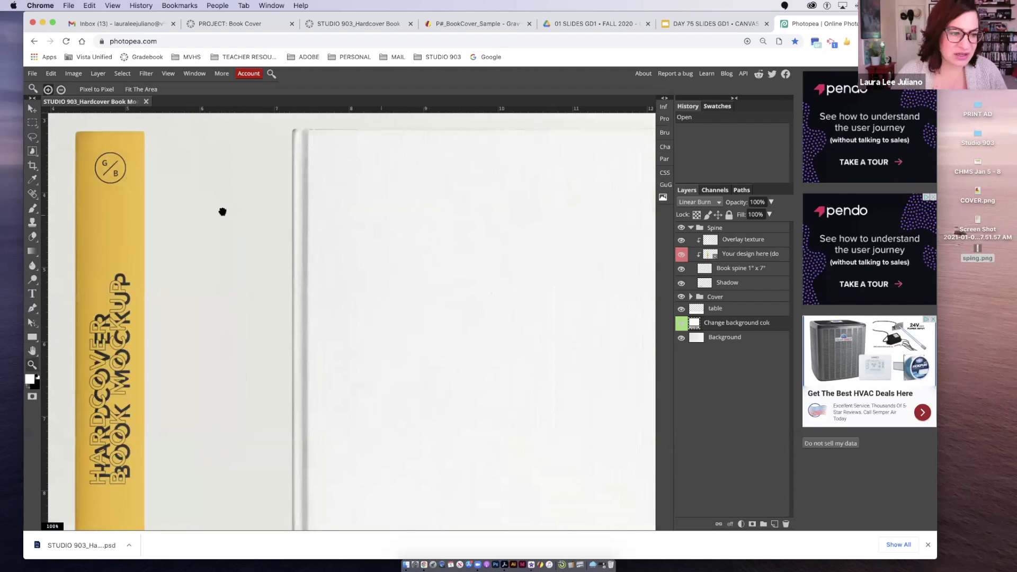
scroll(324, 186, left, 5)
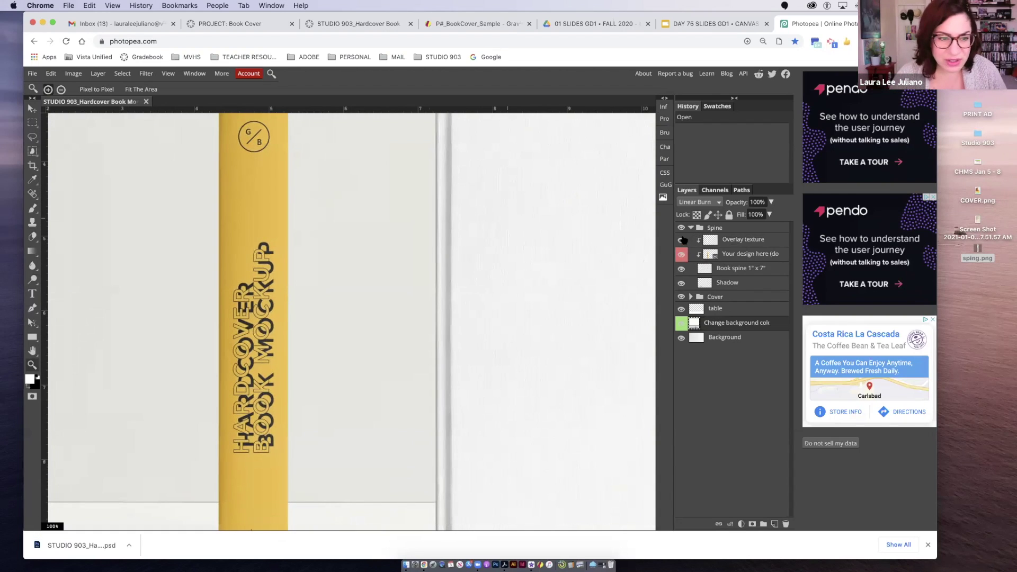
click(683, 240)
click(683, 240)
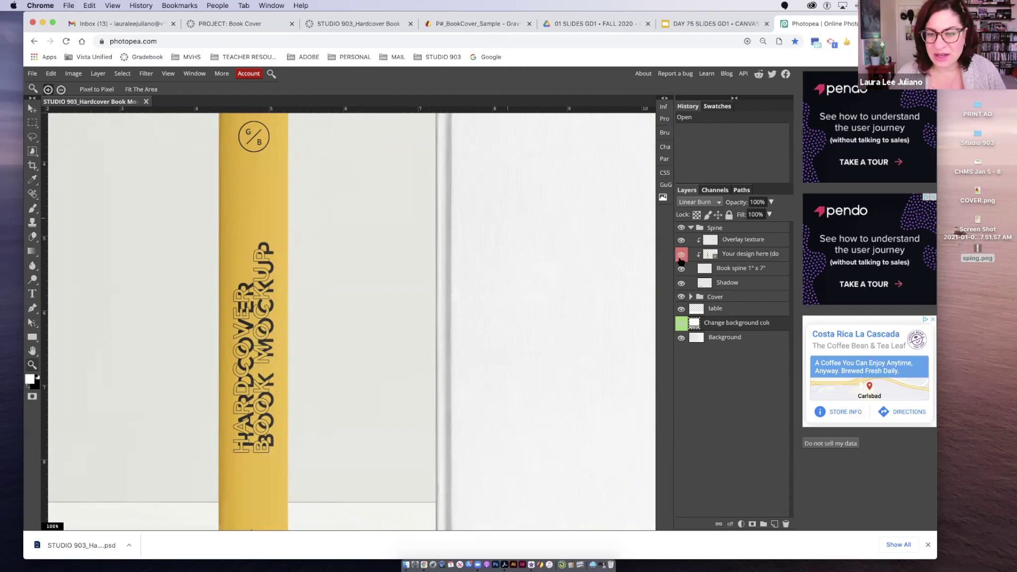
click(681, 256)
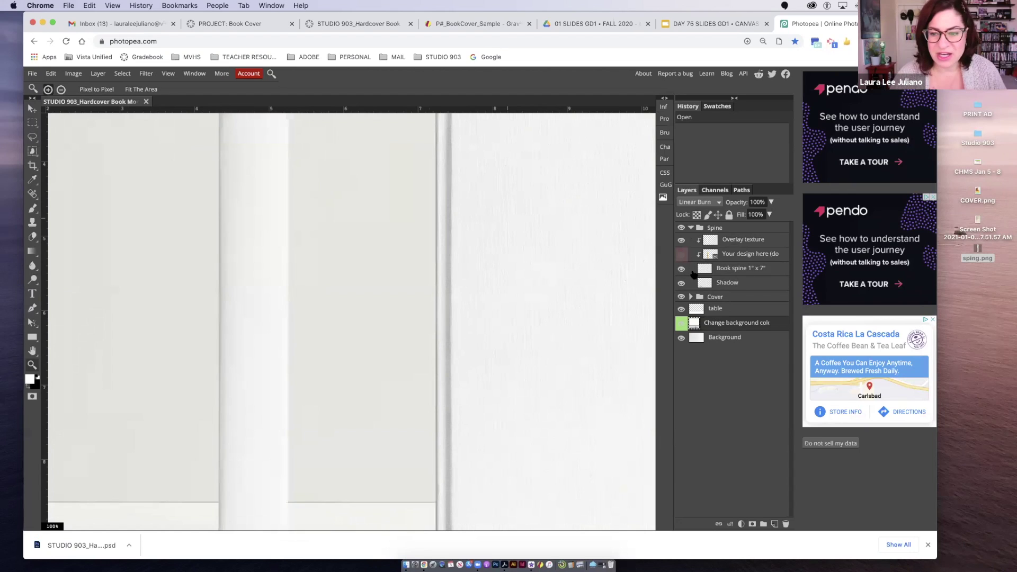
Examine the "Book spine 1" x 7"" and spine Shadow layers by toggling their visibility, and collapse the Spine group.
click(682, 269)
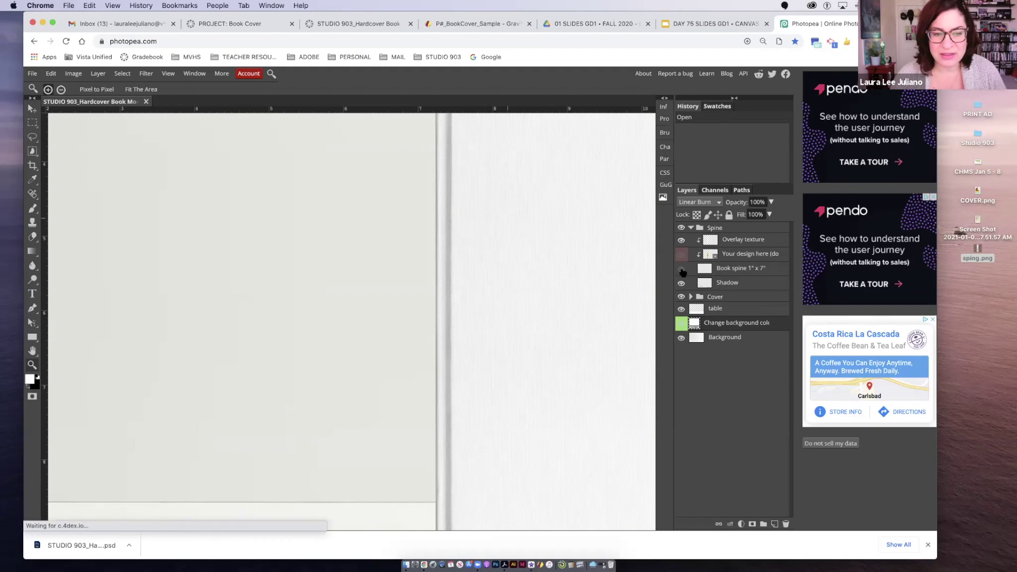
click(682, 269)
key(super+minus)
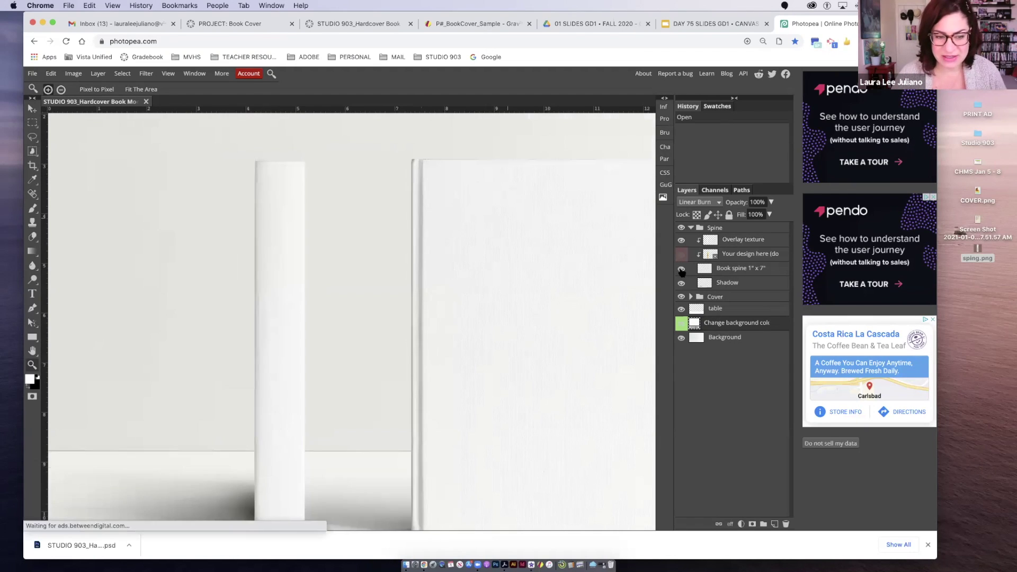
click(681, 269)
click(681, 270)
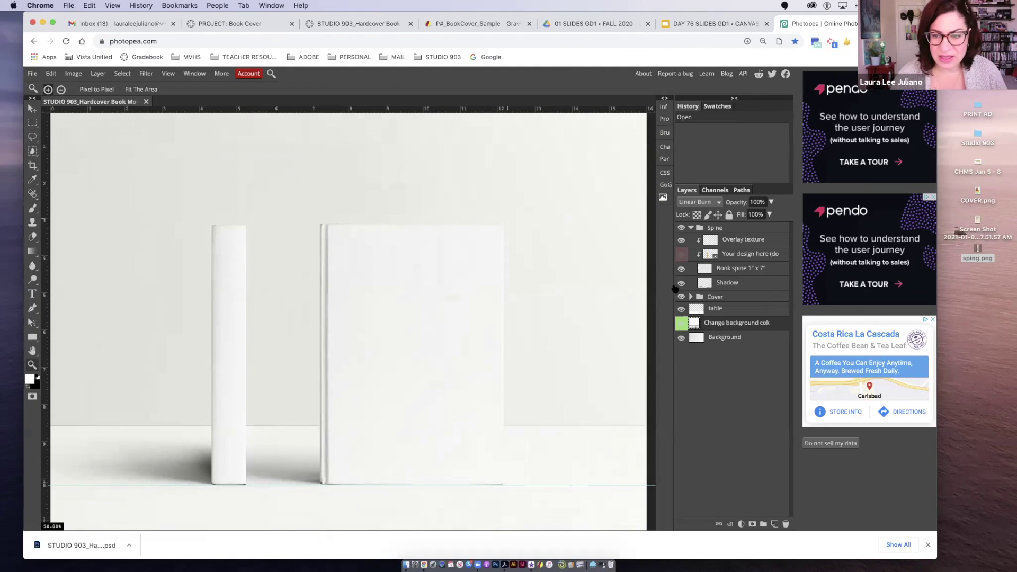
click(681, 284)
click(681, 283)
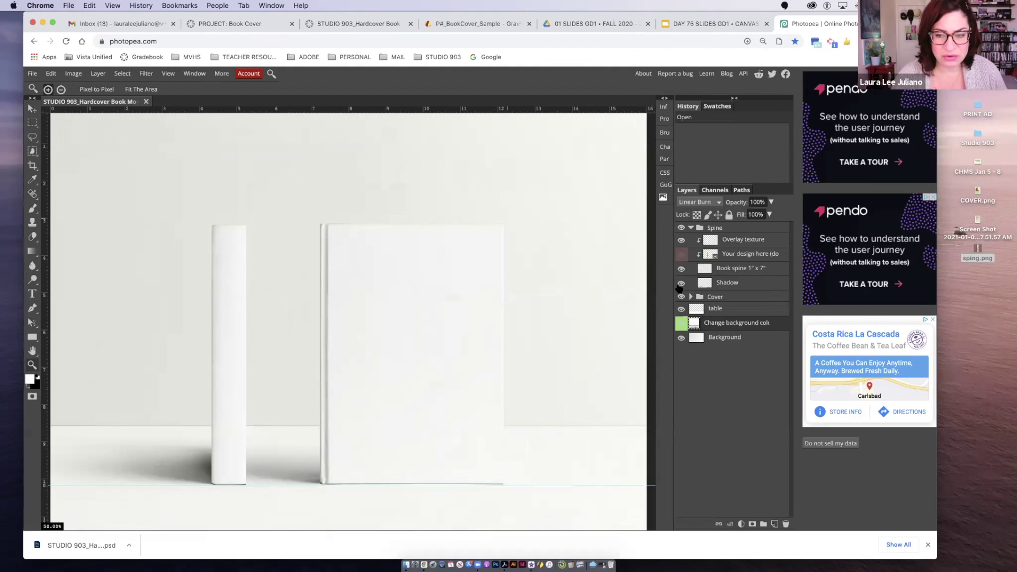
click(690, 228)
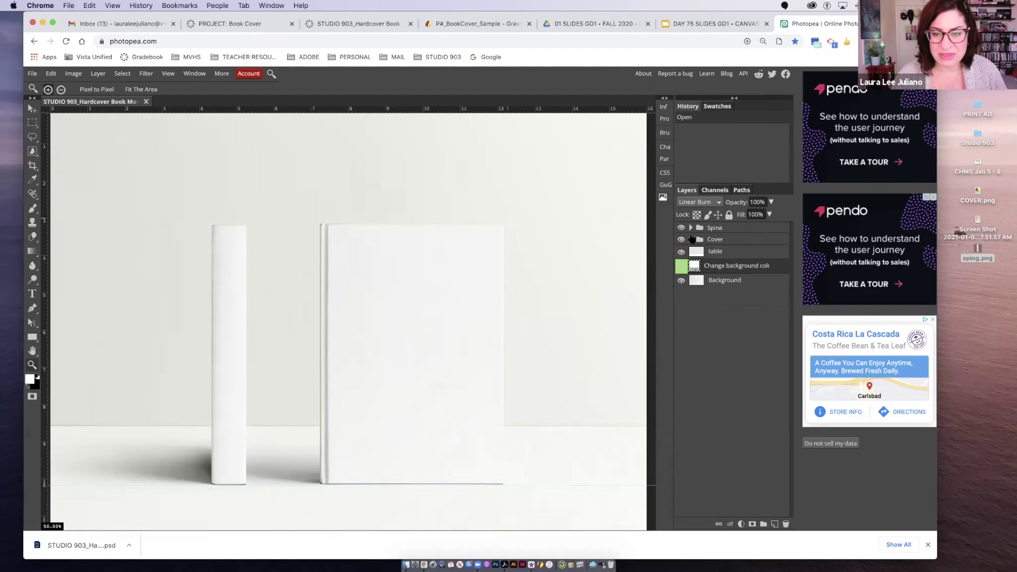
Expand the Cover group and make its "Your design here" sample layer visible.
click(690, 239)
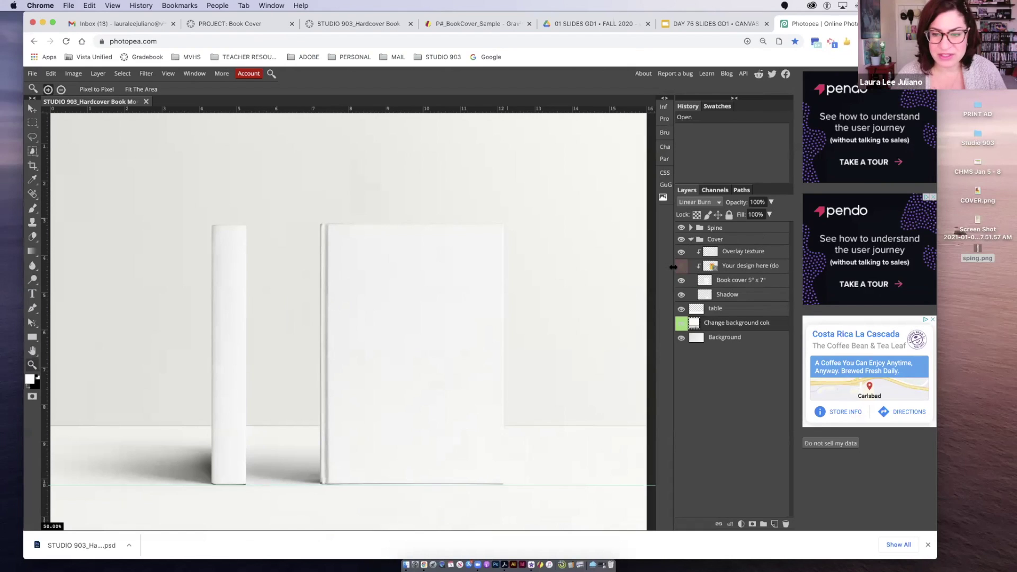
click(681, 269)
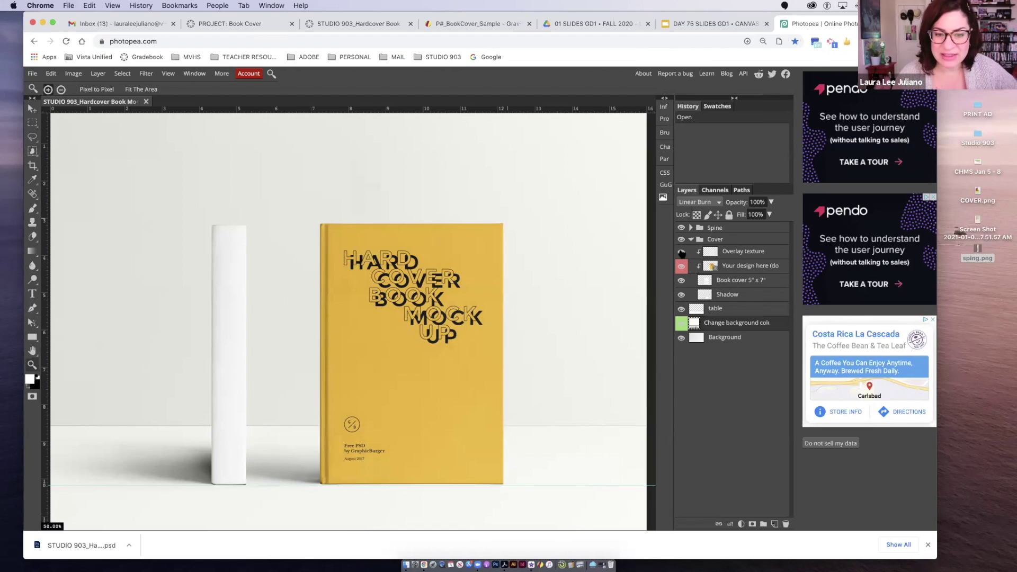
click(681, 267)
click(682, 266)
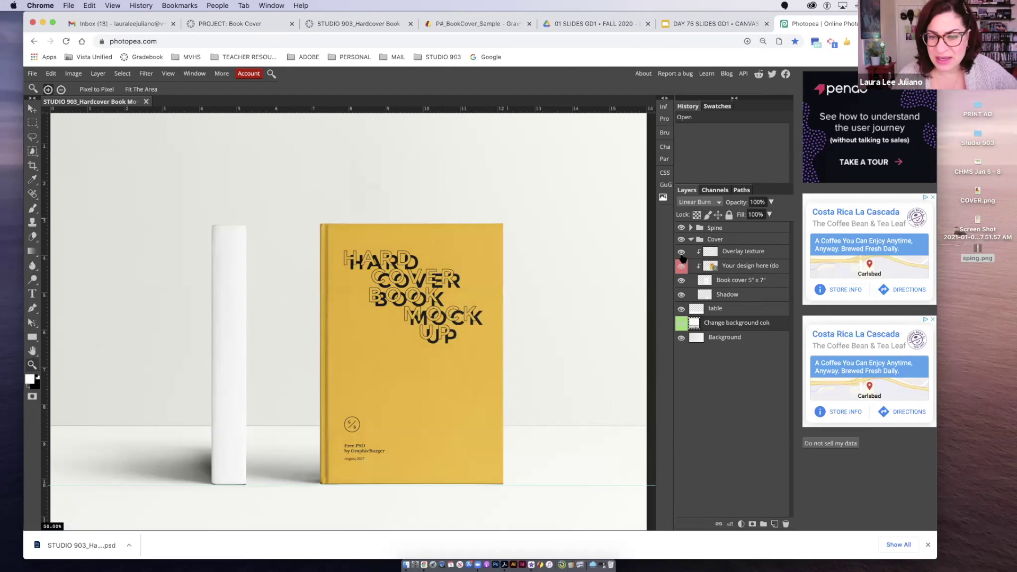
Examine the cover's base and Shadow layers by toggling them, and turn the base and sample design layers back on.
click(681, 281)
click(681, 281)
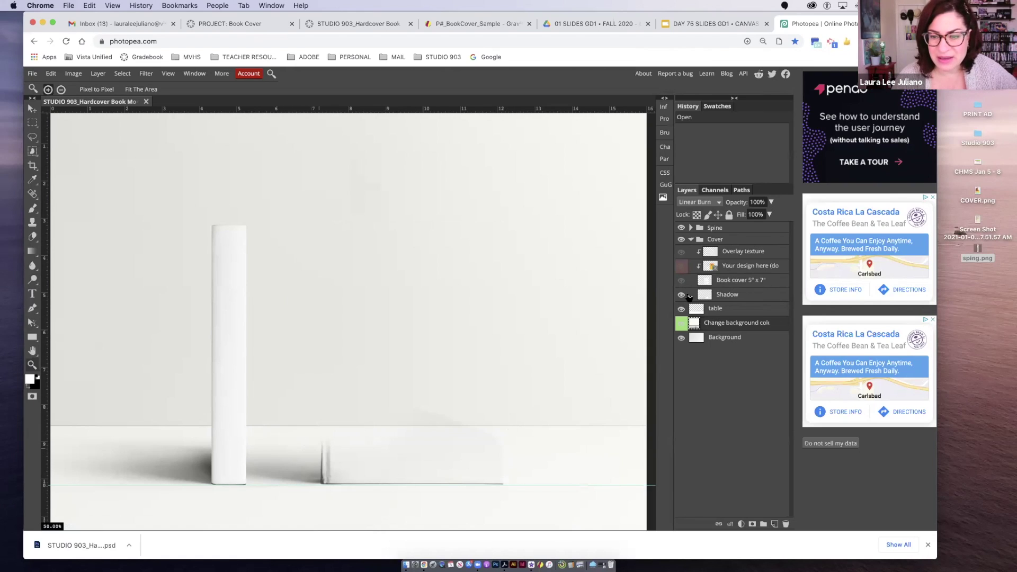
click(681, 295)
click(681, 295)
click(681, 280)
click(683, 266)
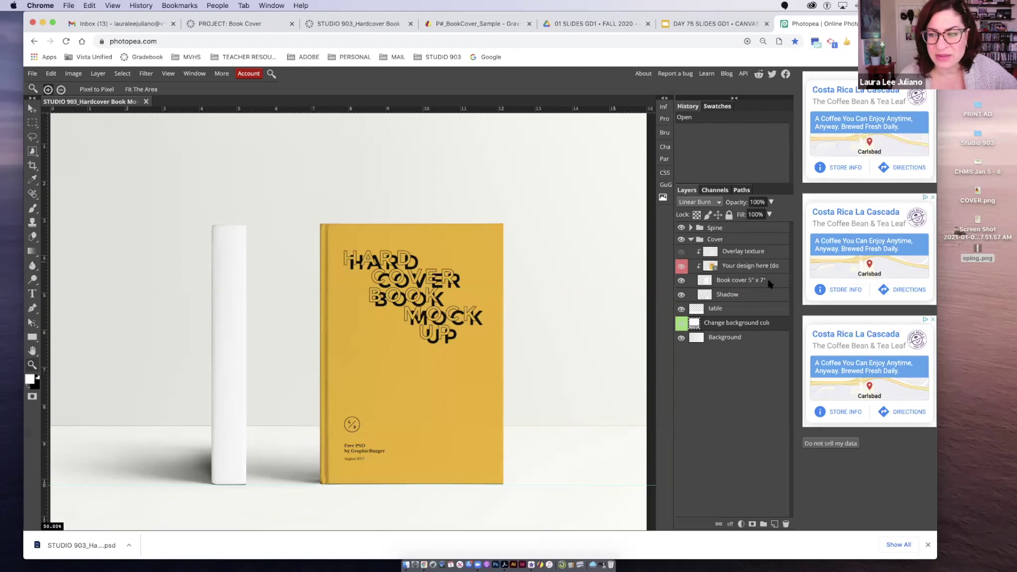
Place COVER.png from the desktop into the mockup and move its layer directly above "Book cover 5" x 7"" in the Cover group.
drag(978, 192, 399, 261)
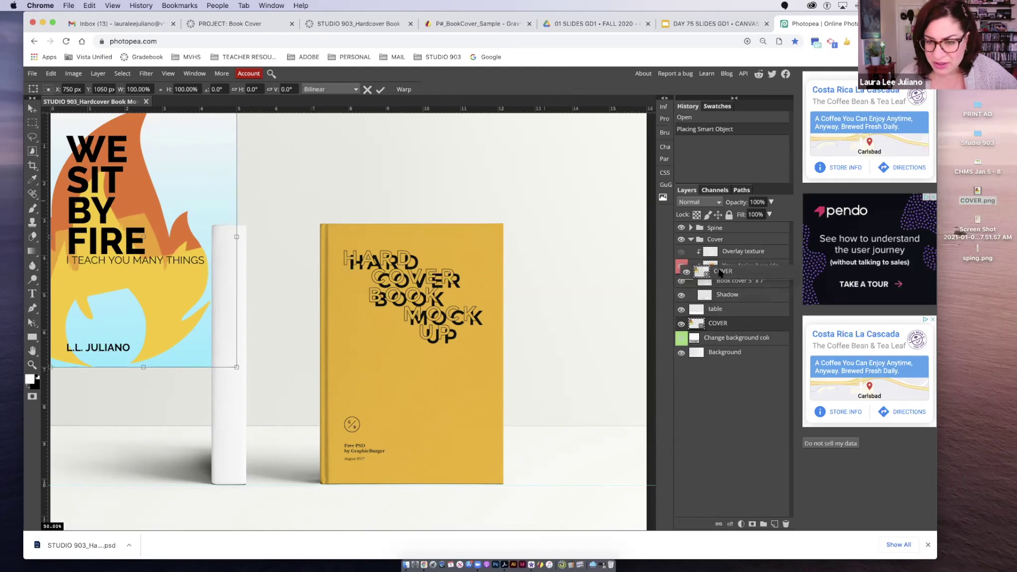
key(super+bracketright)
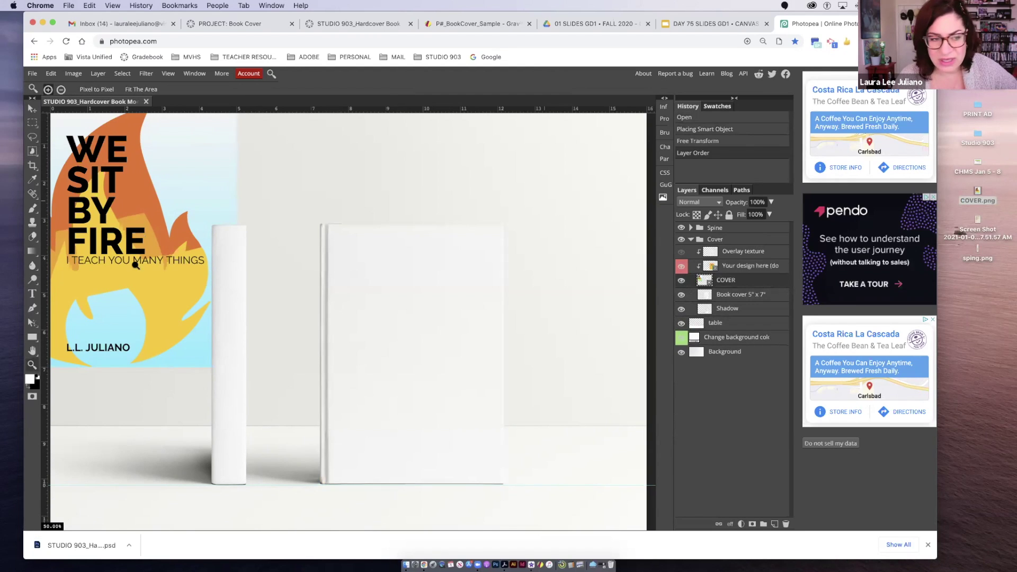
click(32, 109)
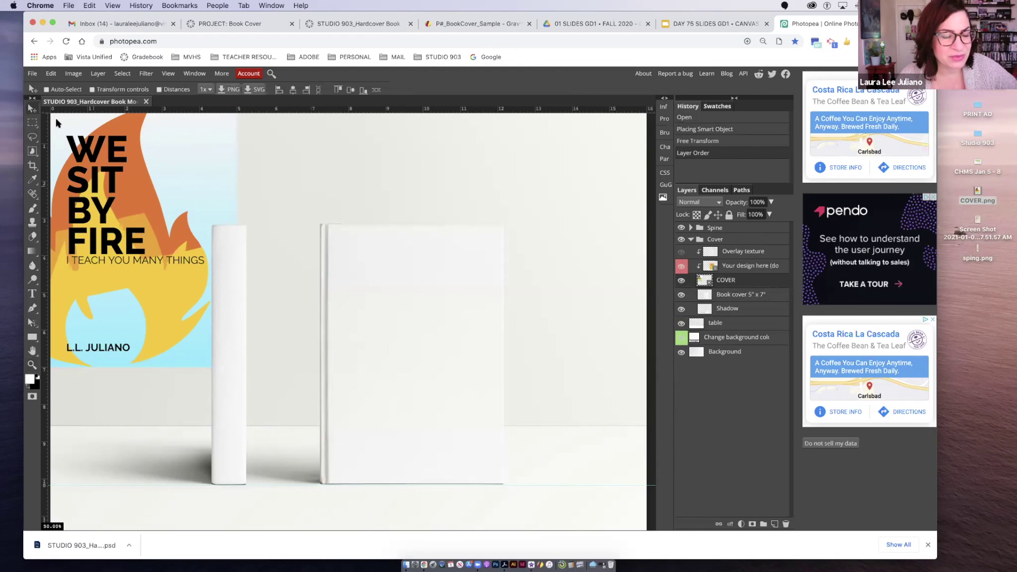
Move the COVER artwork onto the front of the book and hide the "Your design here" sample layer.
drag(197, 165, 284, 188)
drag(392, 233, 576, 329)
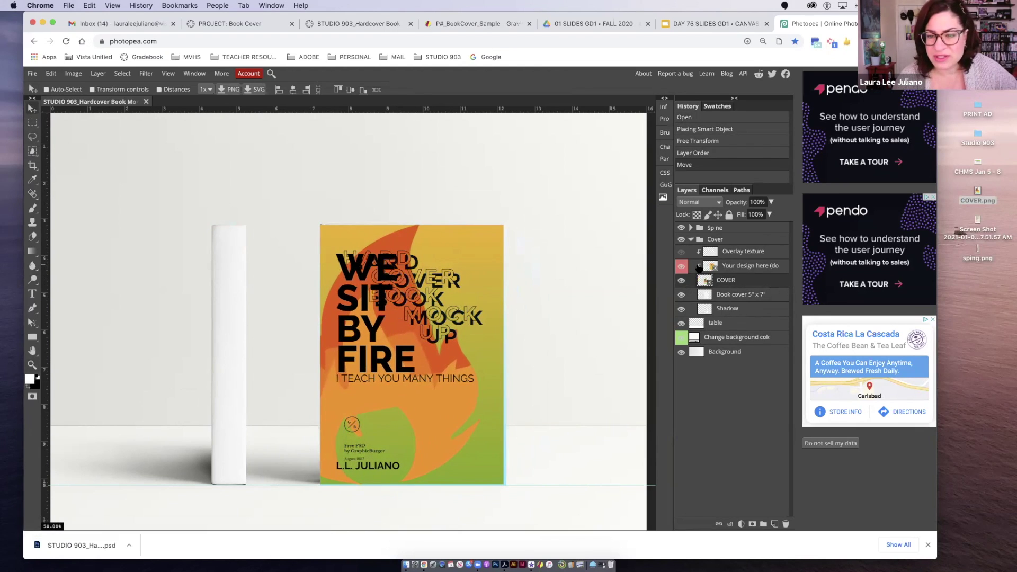
click(681, 267)
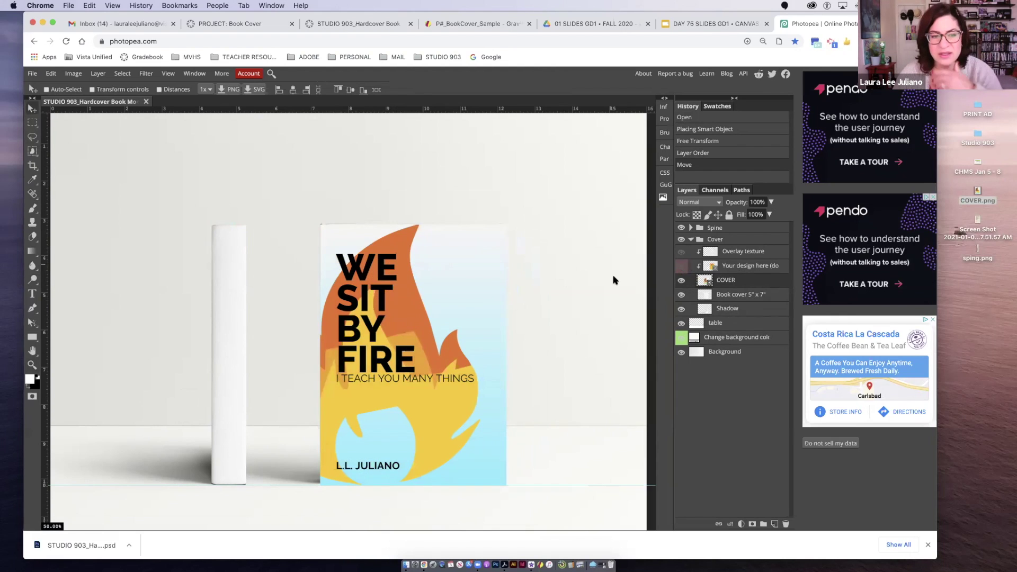
drag(461, 320, 462, 320)
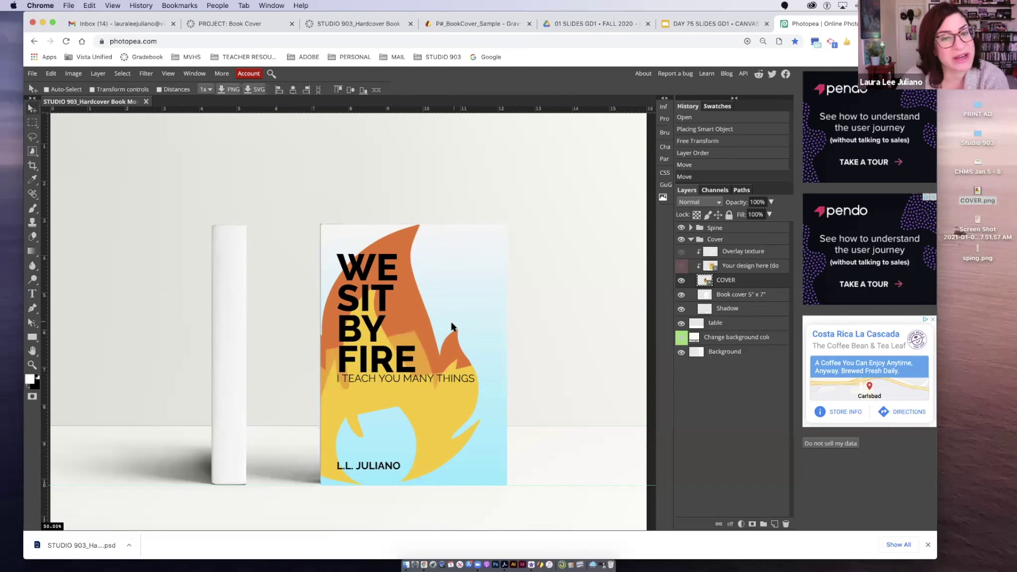
Set the COVER layer's blend mode to Multiply and fine-tune the artwork's fit on the book with Free Transform.
click(699, 204)
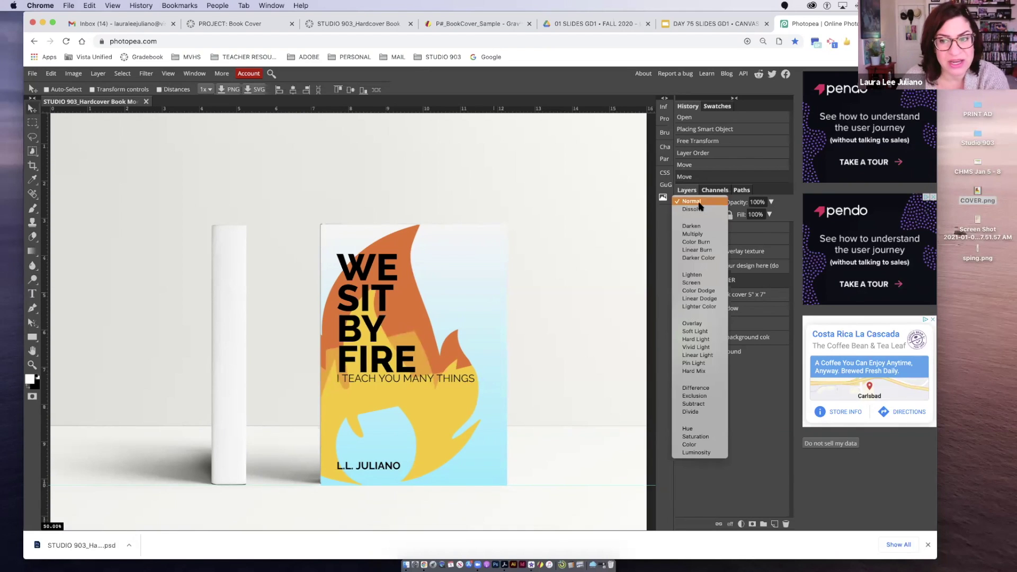
click(696, 234)
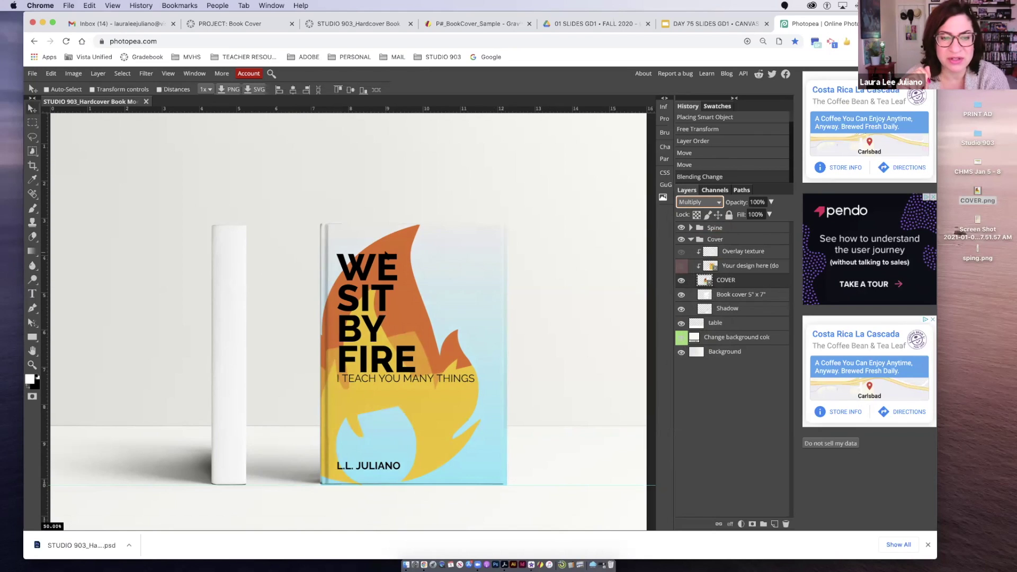
click(389, 326)
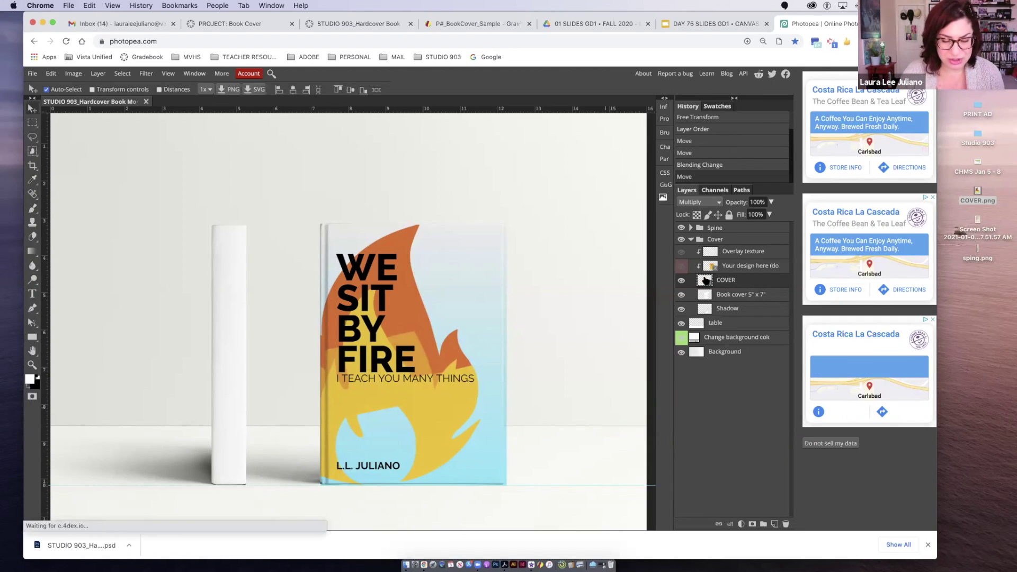
key(super+t)
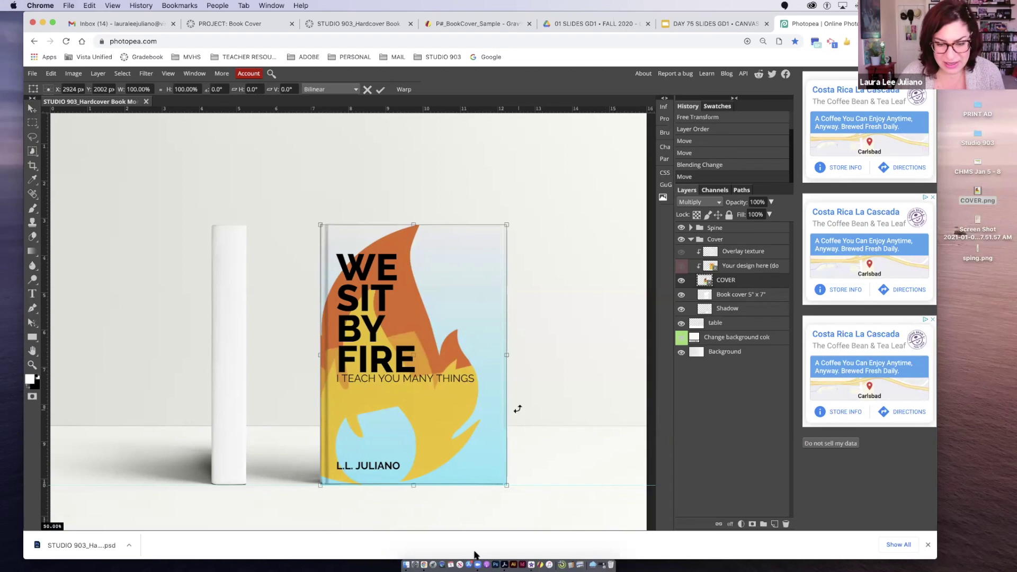
drag(505, 483, 507, 486)
key(Return)
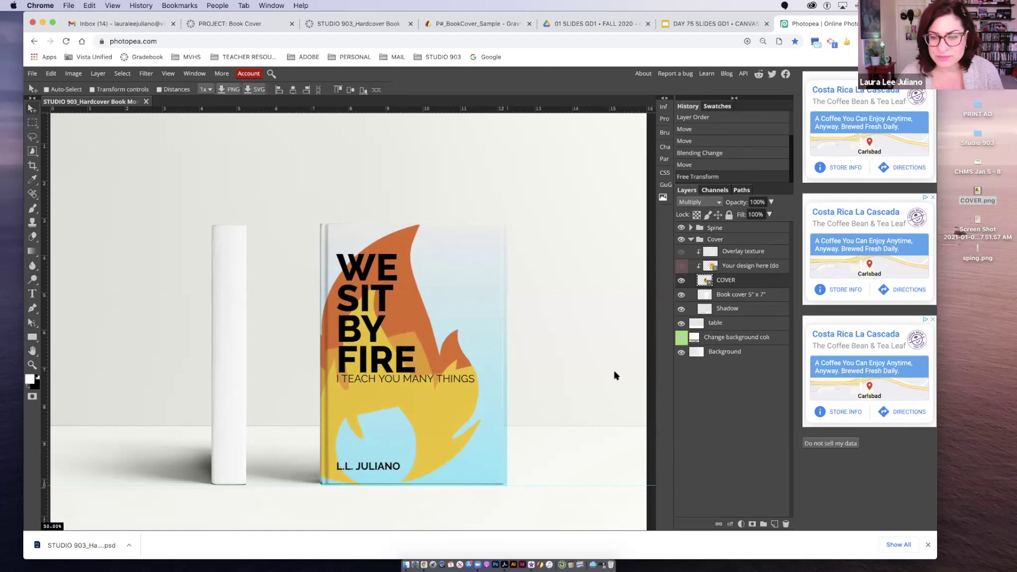
Rasterize the COVER layer and delete the artwork strips overhanging the book's right and bottom edges, leaving nothing selected.
right_click(702, 279)
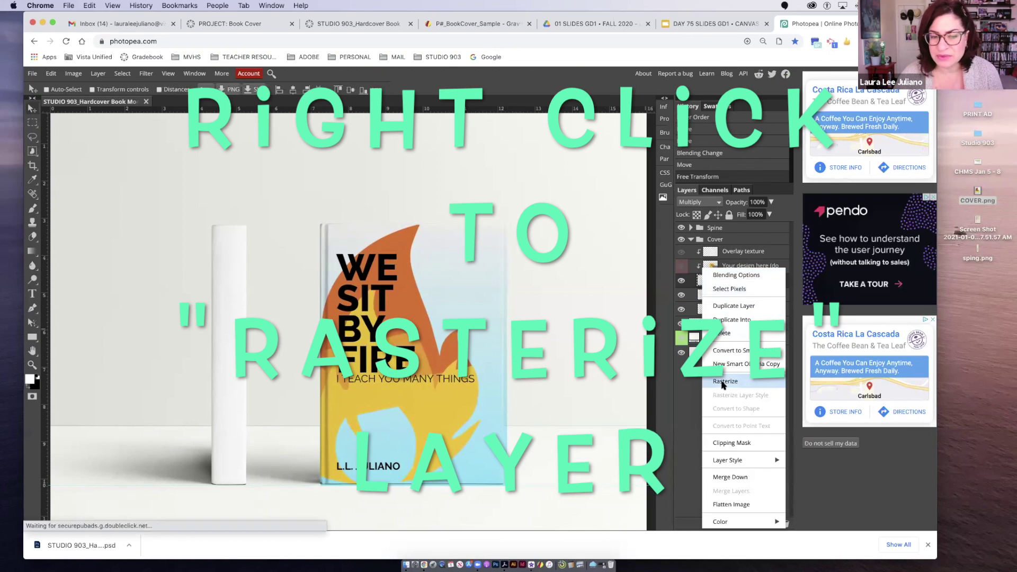
click(723, 382)
click(33, 123)
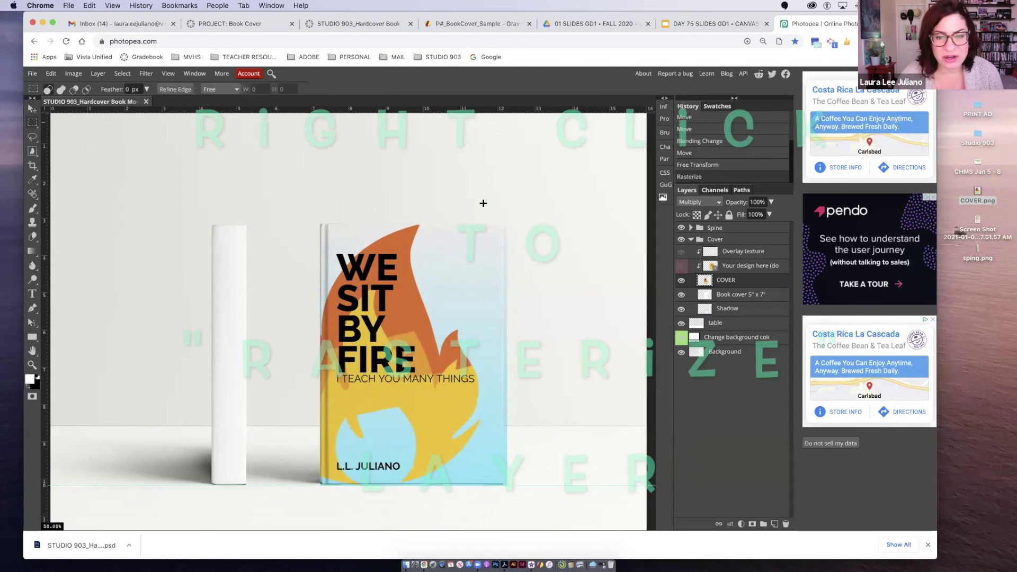
drag(504, 223, 555, 491)
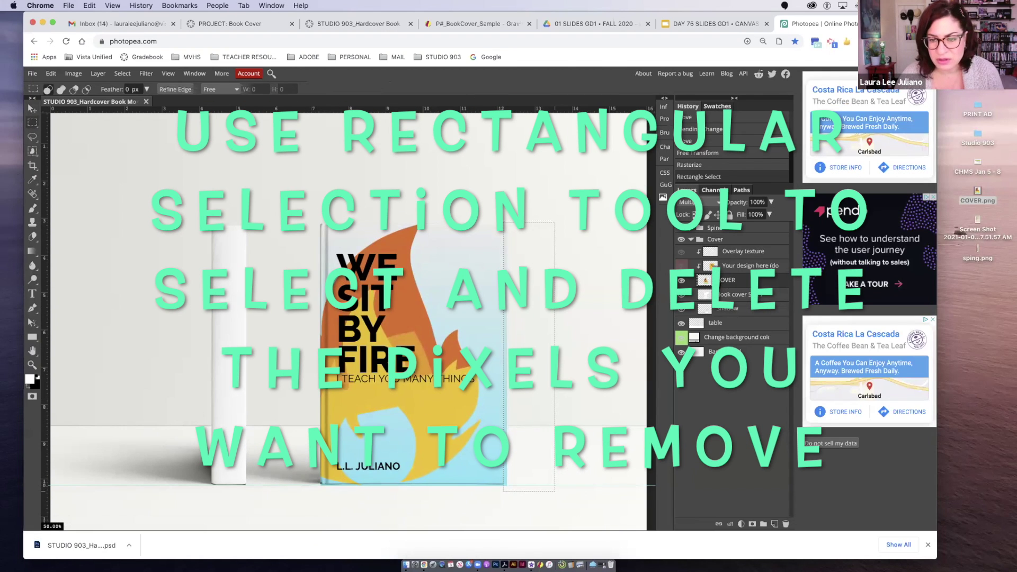
key(Delete)
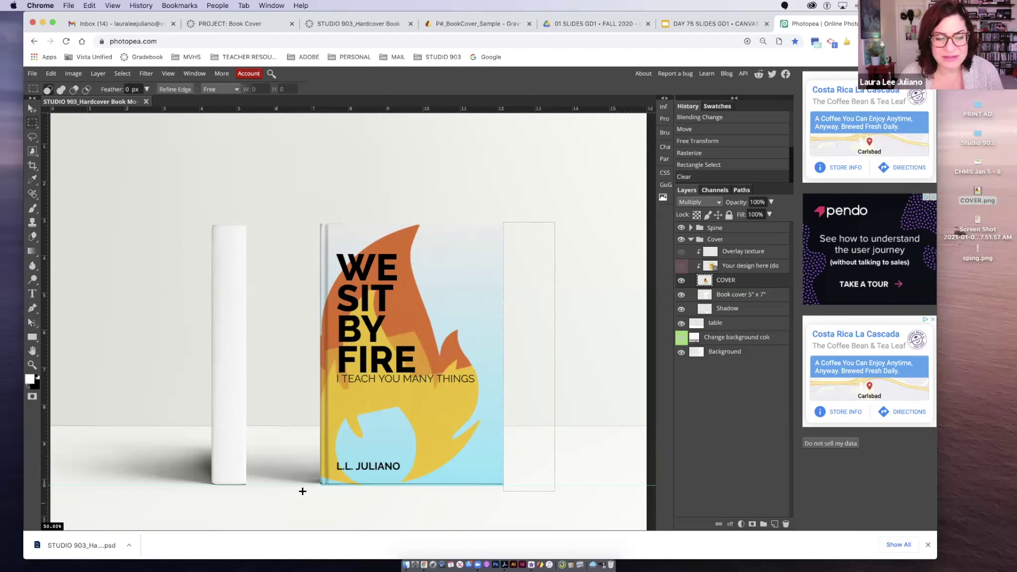
drag(320, 483, 521, 494)
key(Delete)
key(super+d)
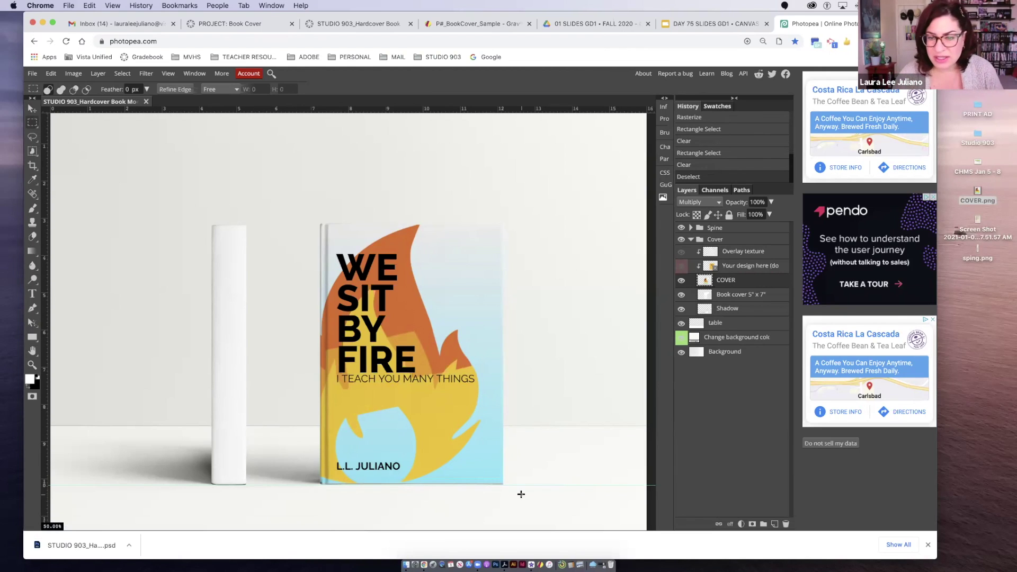
Make the Cover group's Overlay texture layer visible and inspect the texture on the cover up close.
click(682, 252)
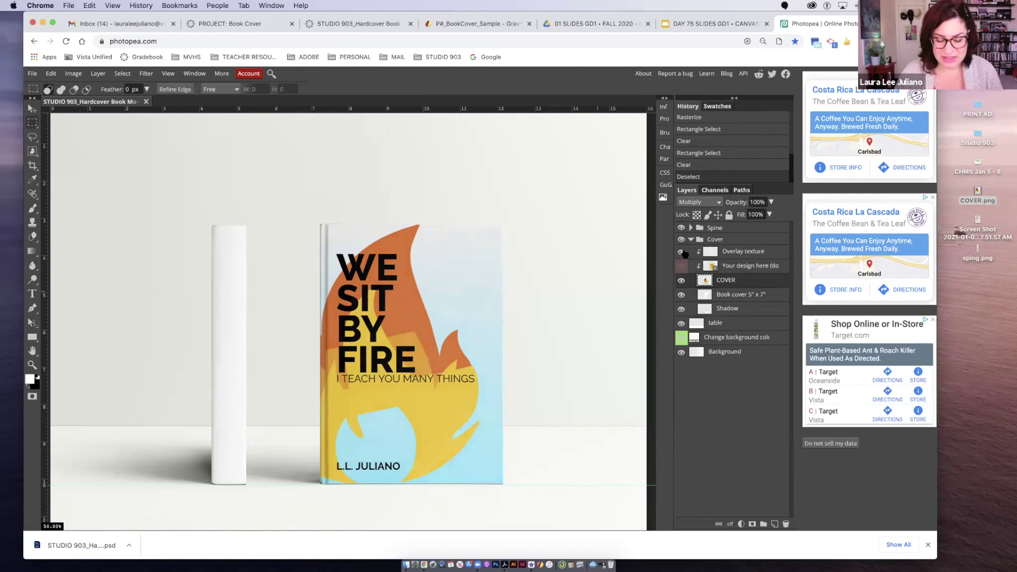
key(super+equal)
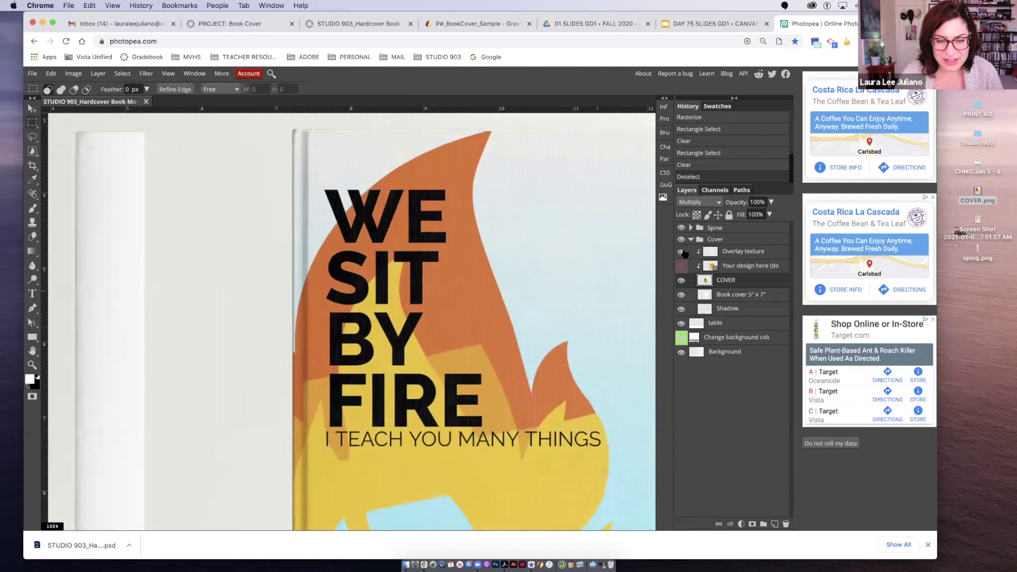
key(super+equal)
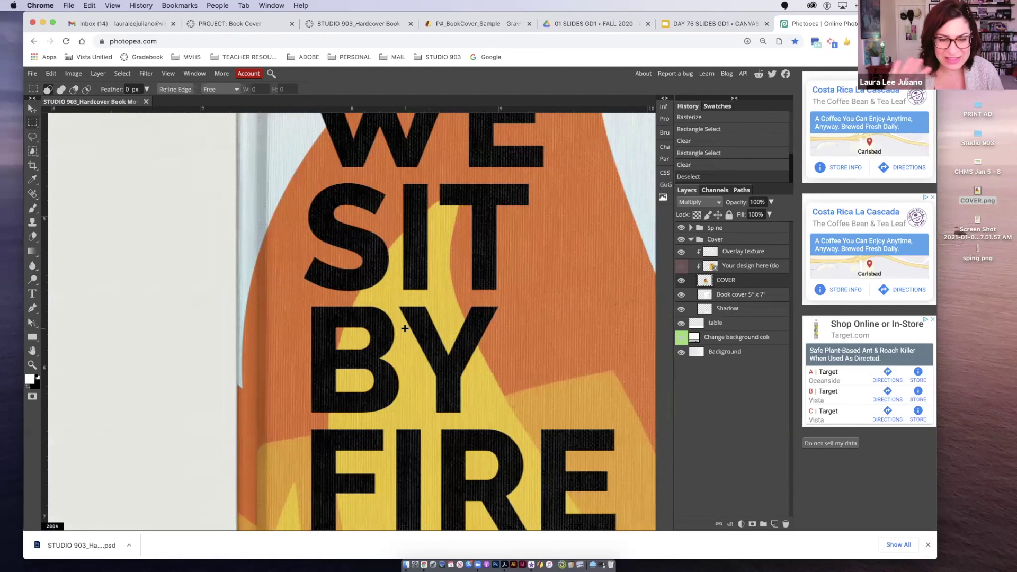
key(super+minus)
key(super+minus)
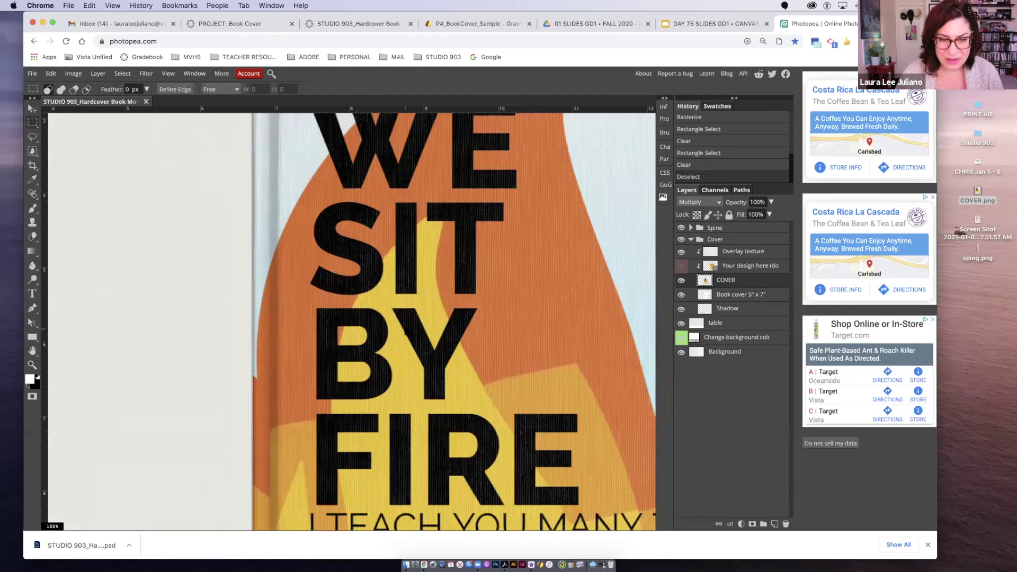
drag(289, 231, 345, 196)
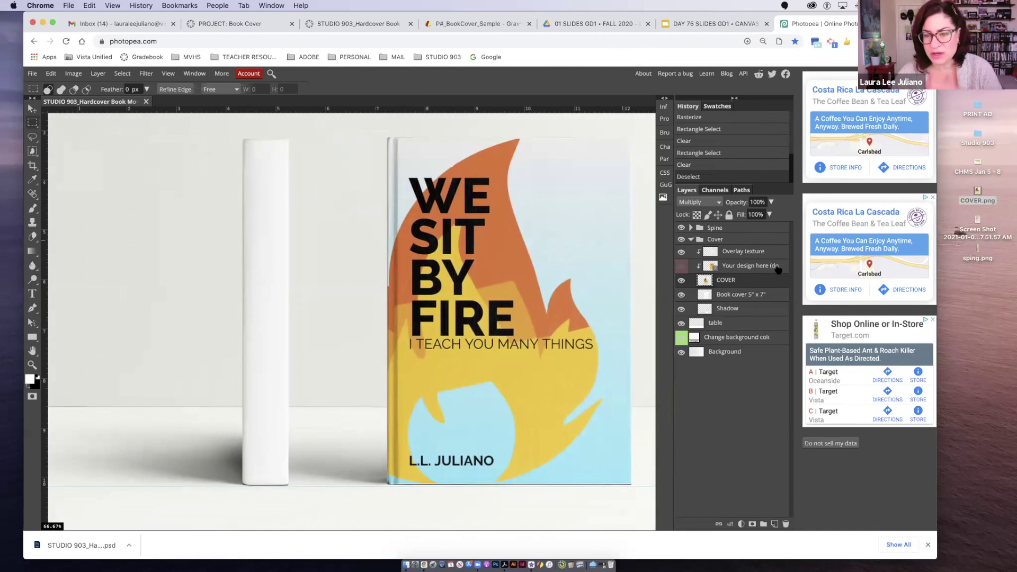
Place sping.png from the desktop into the mockup as a new layer and clear any stray selection.
click(742, 270)
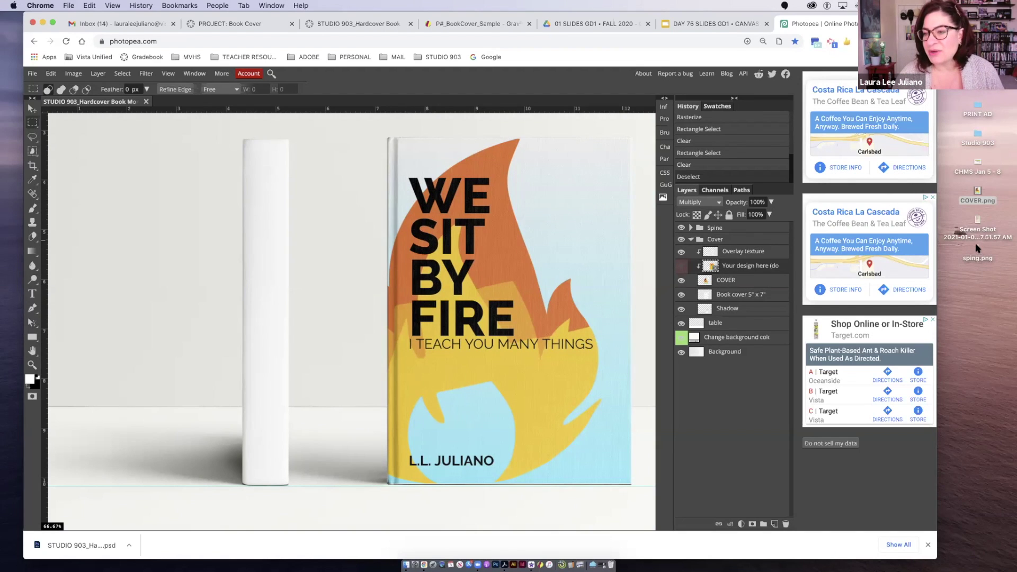
drag(979, 250, 526, 256)
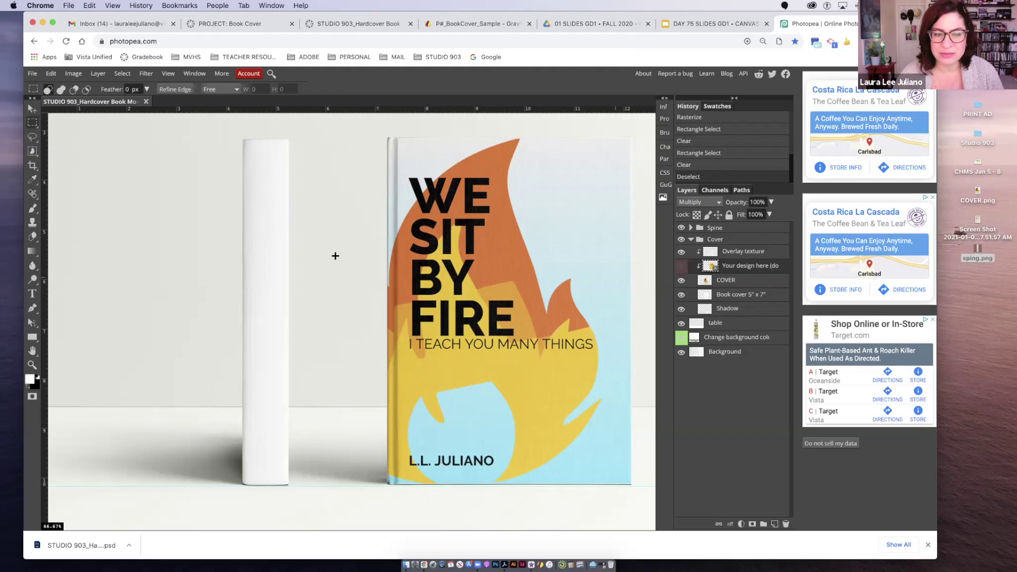
drag(979, 250, 353, 249)
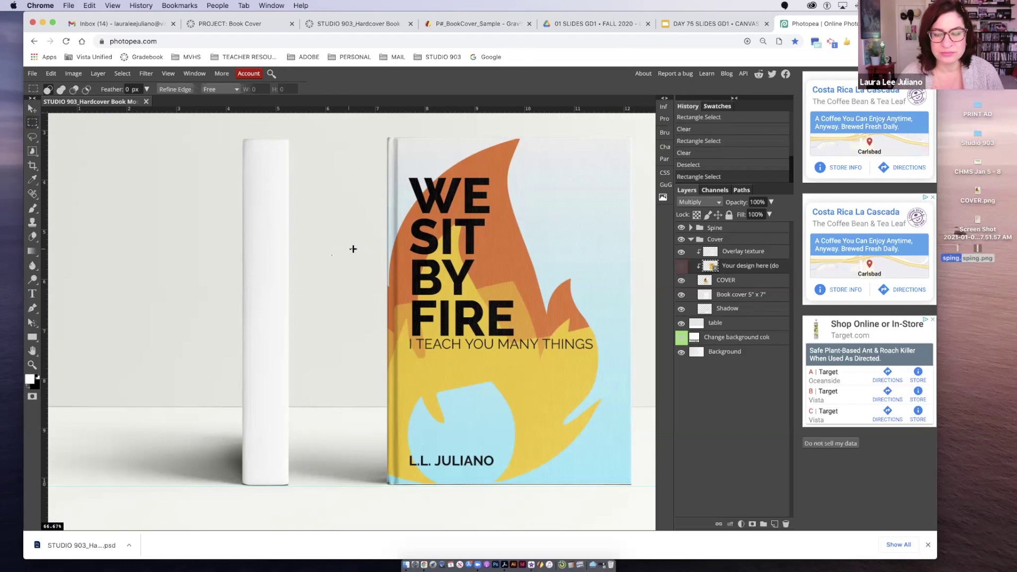
click(33, 74)
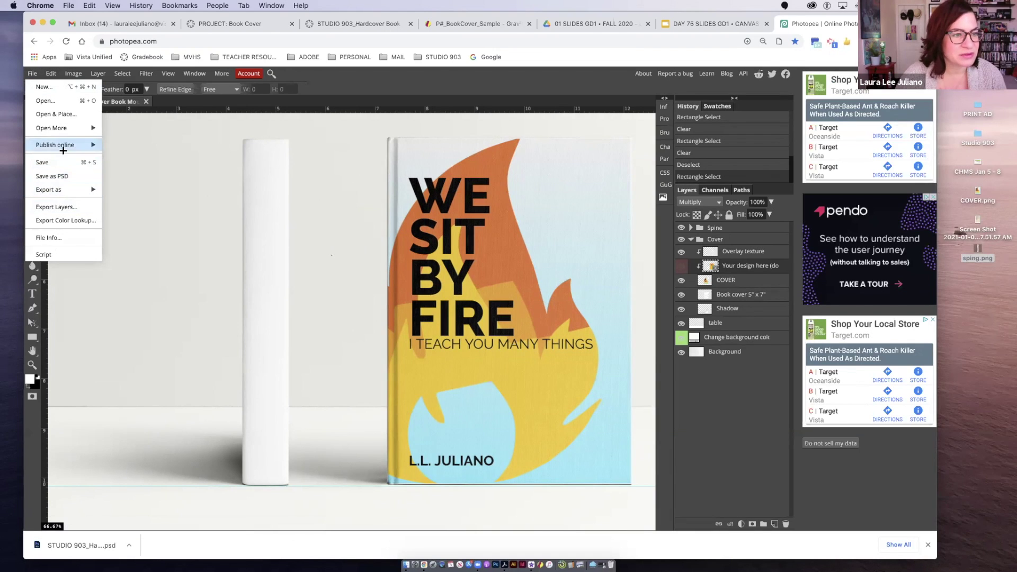
click(67, 115)
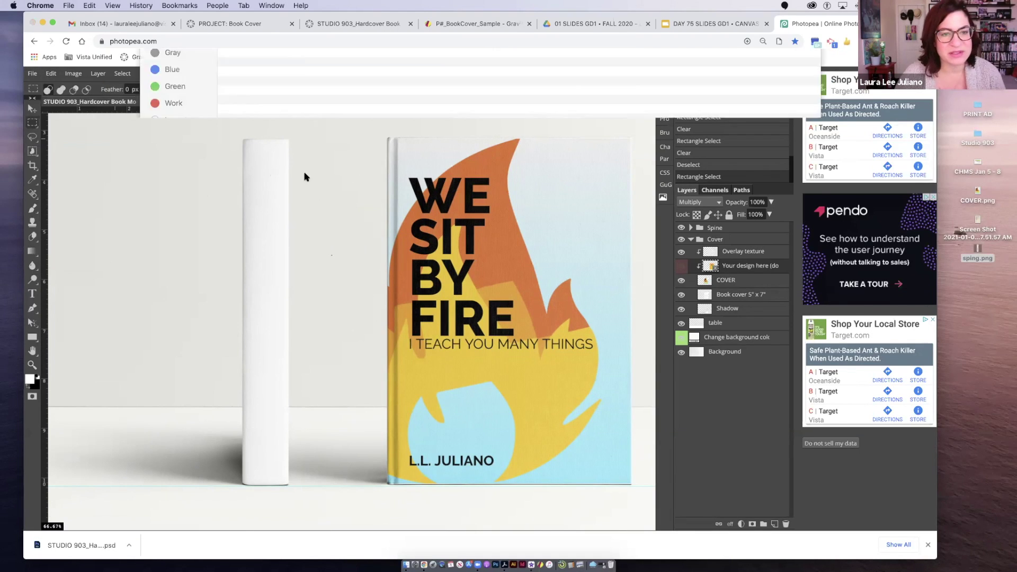
click(255, 106)
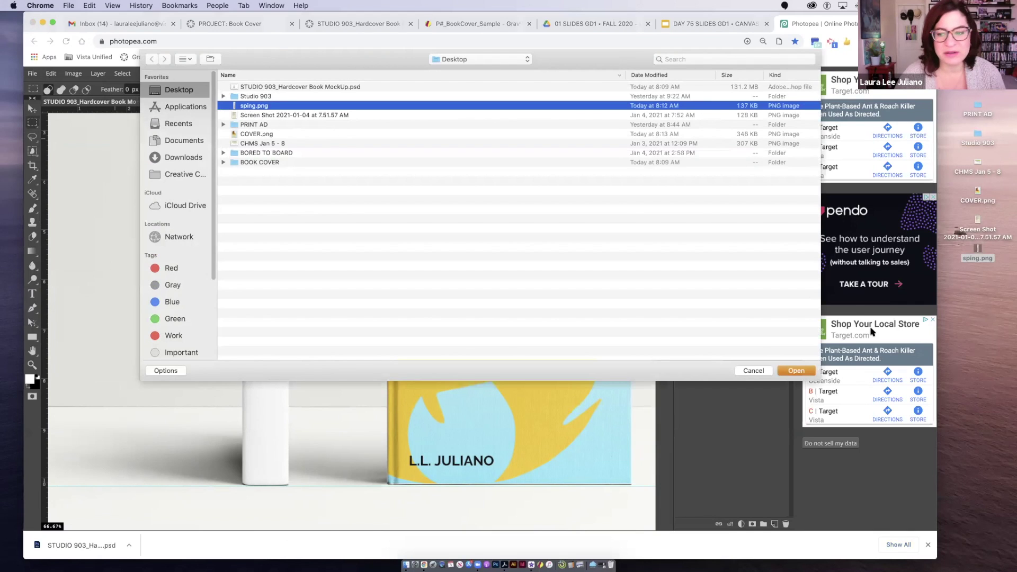
click(809, 372)
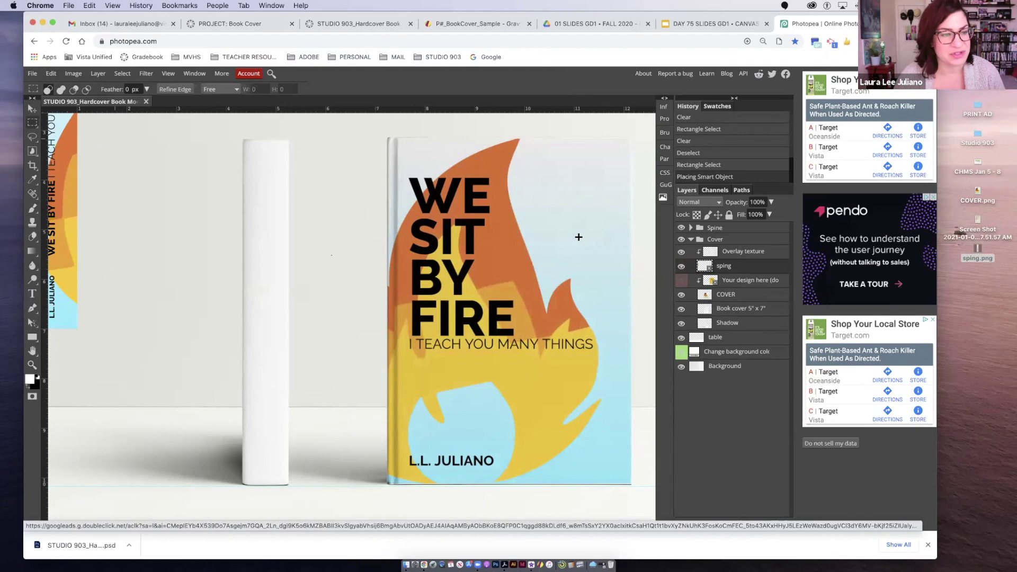
drag(96, 236, 59, 220)
click(122, 202)
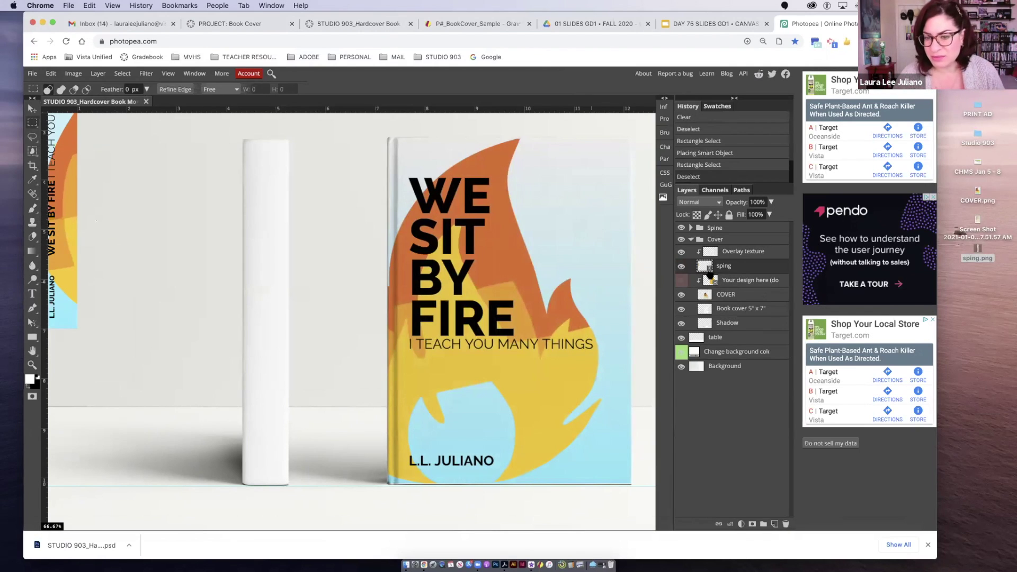
Move the sping layer into the Spine group directly above "Book spine 1" x 7"" and collapse the Cover group.
click(691, 228)
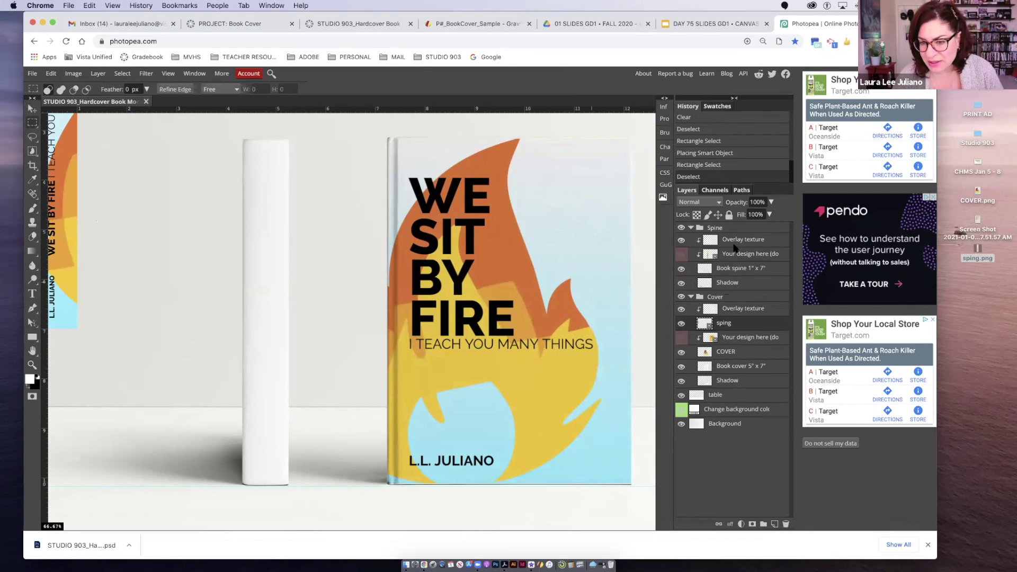
drag(706, 321, 705, 256)
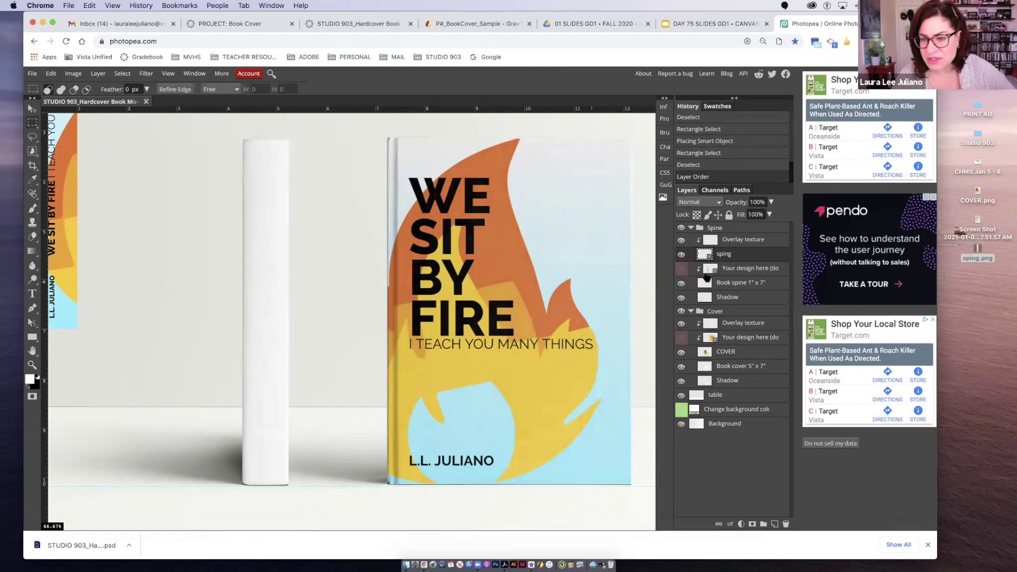
click(690, 312)
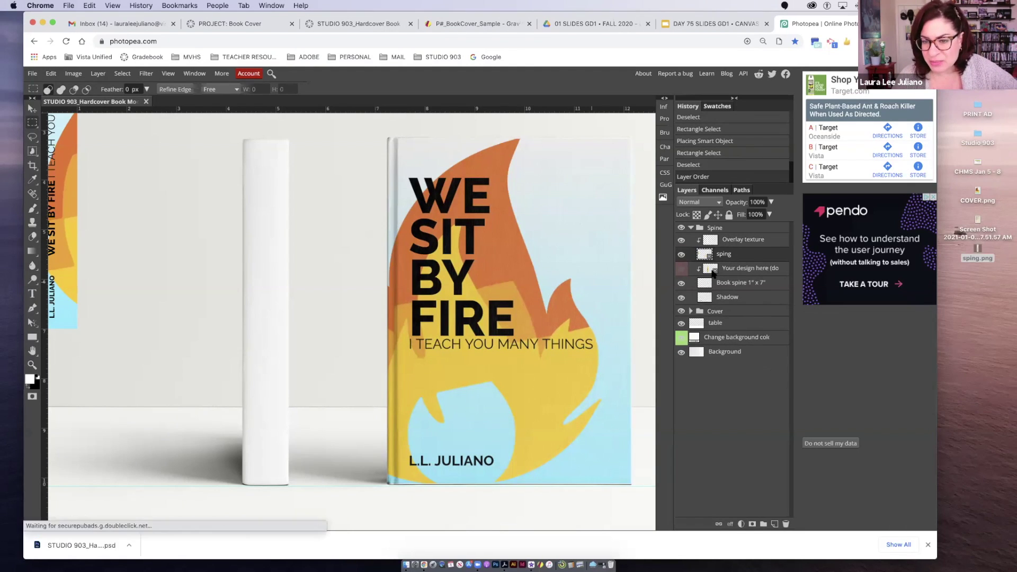
key(ctrl+[)
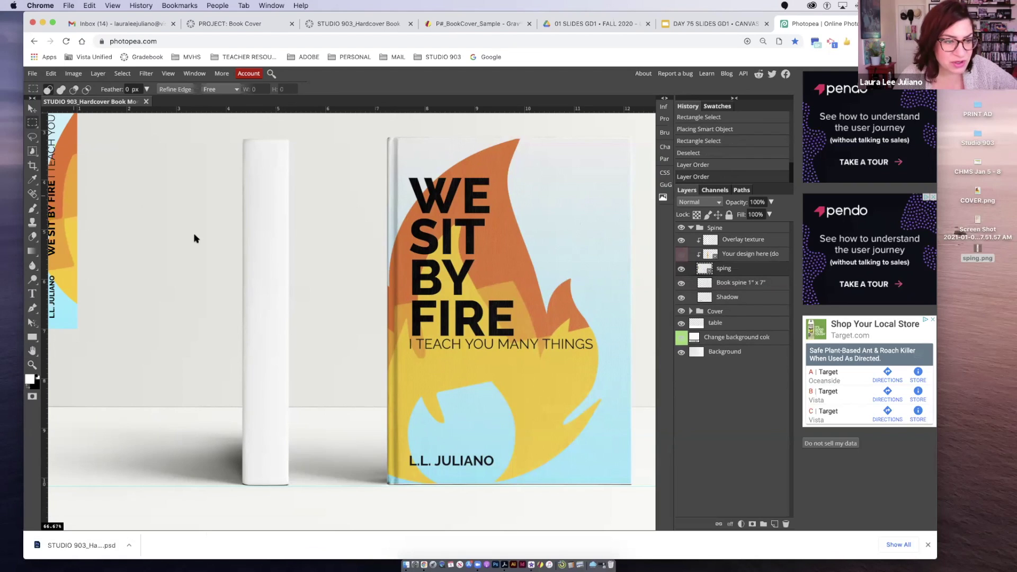
Position the sping artwork over the standing book's spine and set its layer's blend mode to Multiply.
key(v)
drag(270, 295, 279, 328)
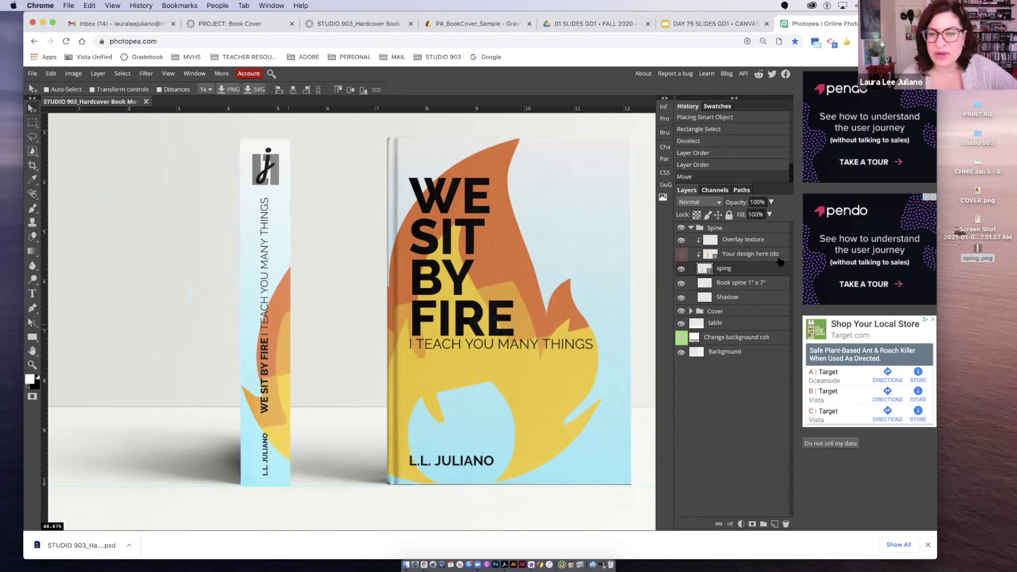
click(737, 260)
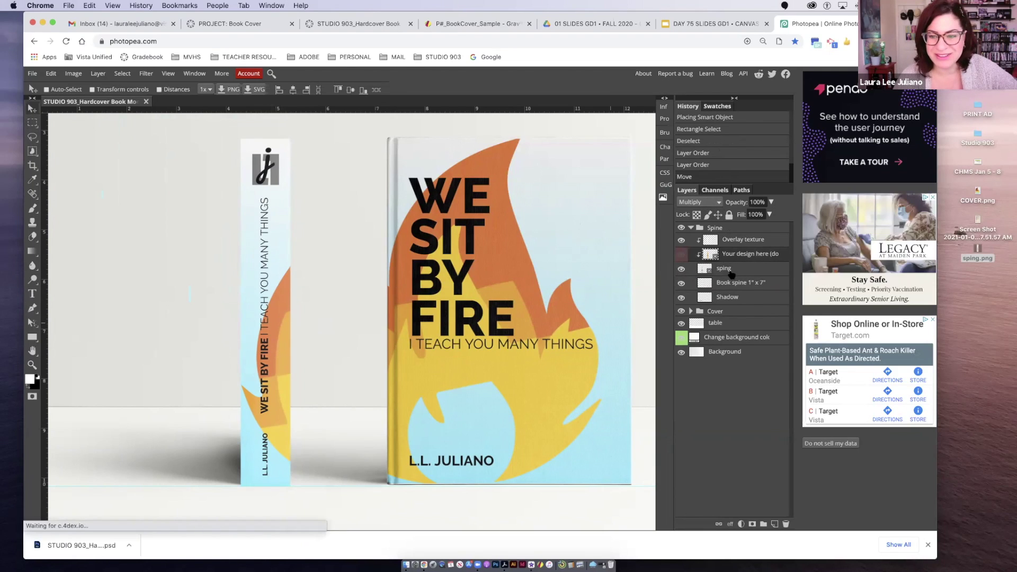
click(727, 269)
click(698, 202)
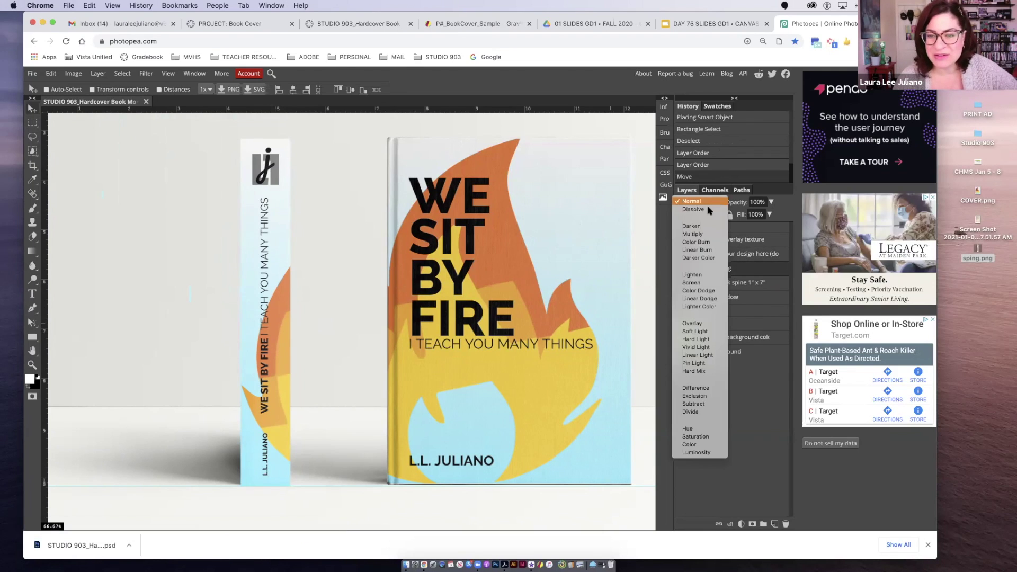
click(698, 233)
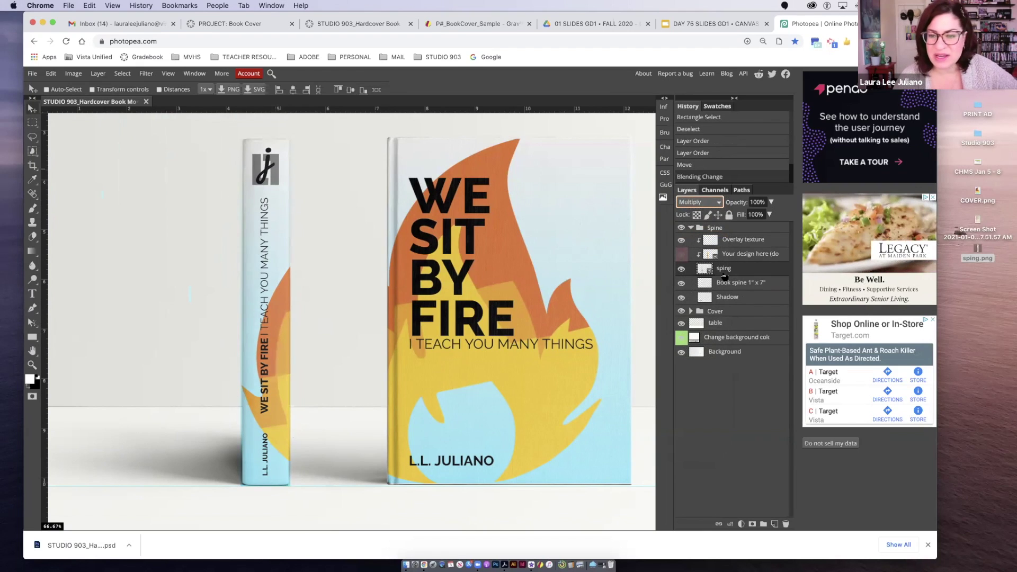
Rasterize the sping layer, clear the artwork spilling past both side edges of the standing book's spine, and remove the selection.
right_click(710, 267)
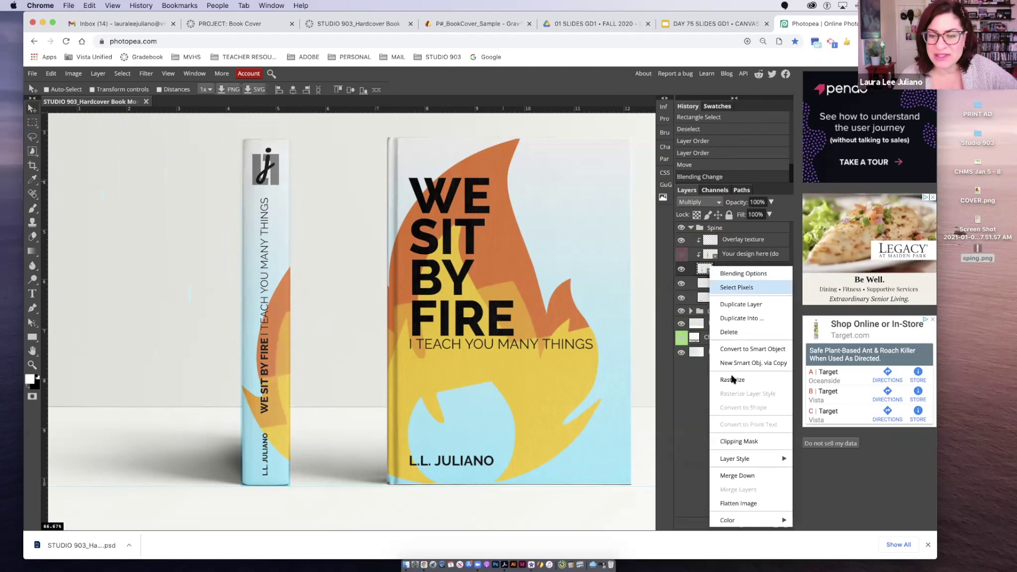
click(722, 379)
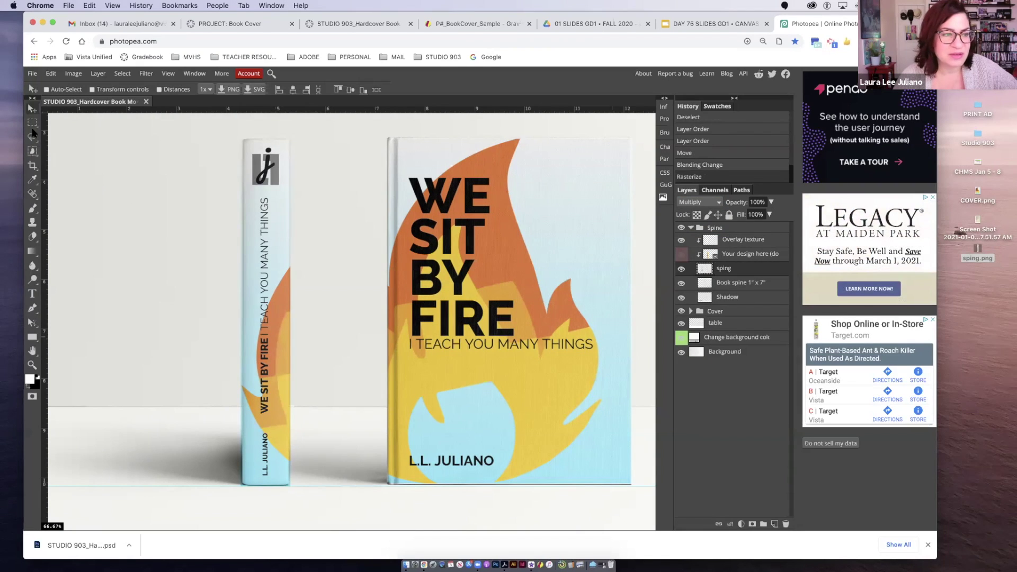
click(33, 124)
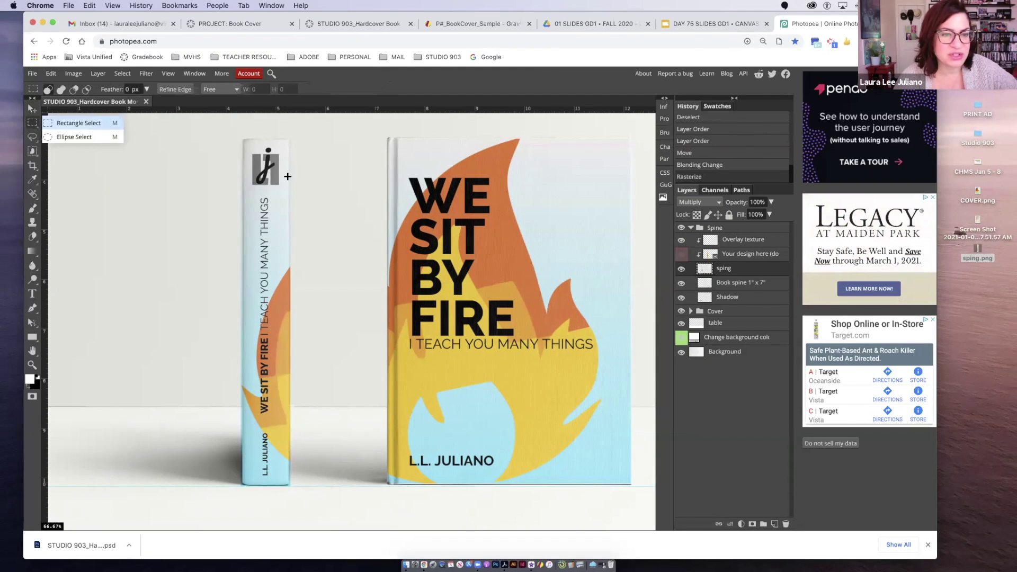
drag(289, 136, 325, 522)
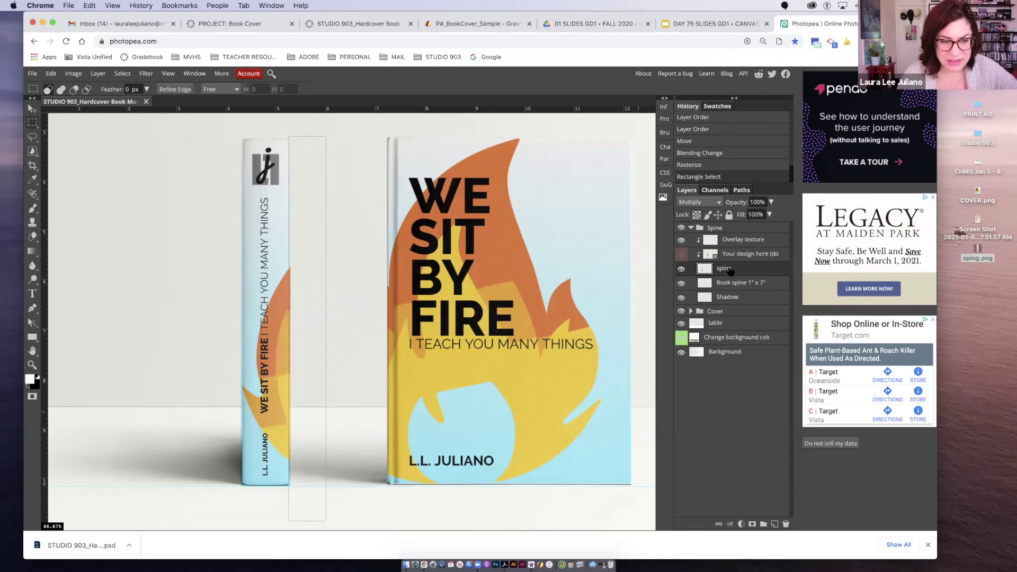
key(Delete)
drag(207, 131, 242, 492)
key(Delete)
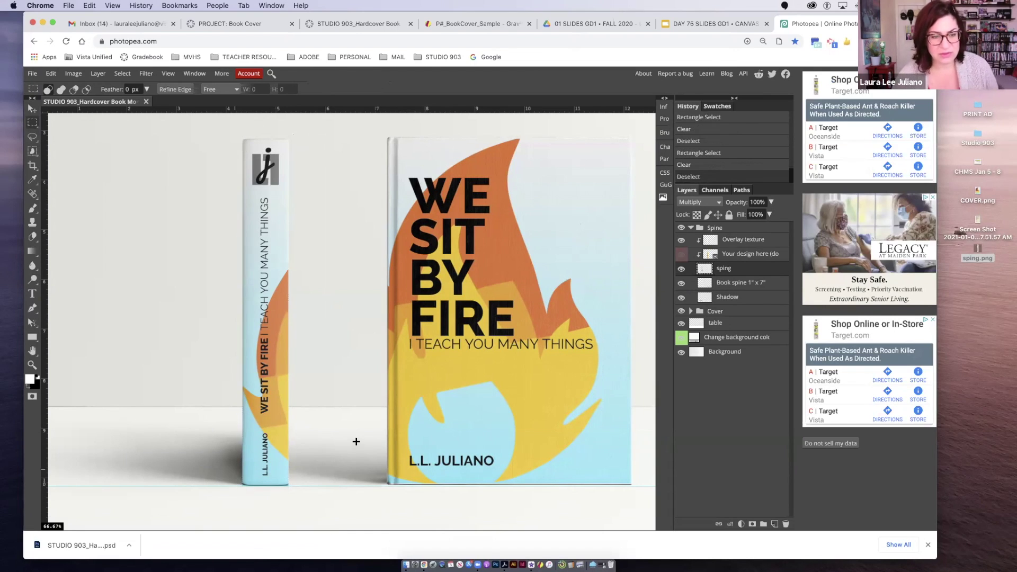
key(super+d)
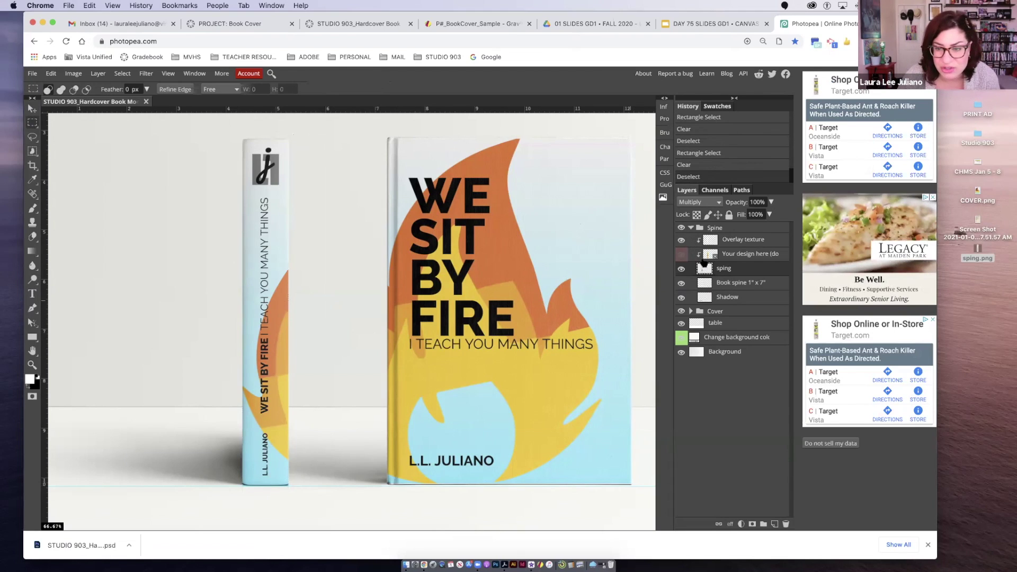
Recolor the mockup's background color fill layer to a pale blue, hex d2efef.
key(super+minus)
key(super+minus)
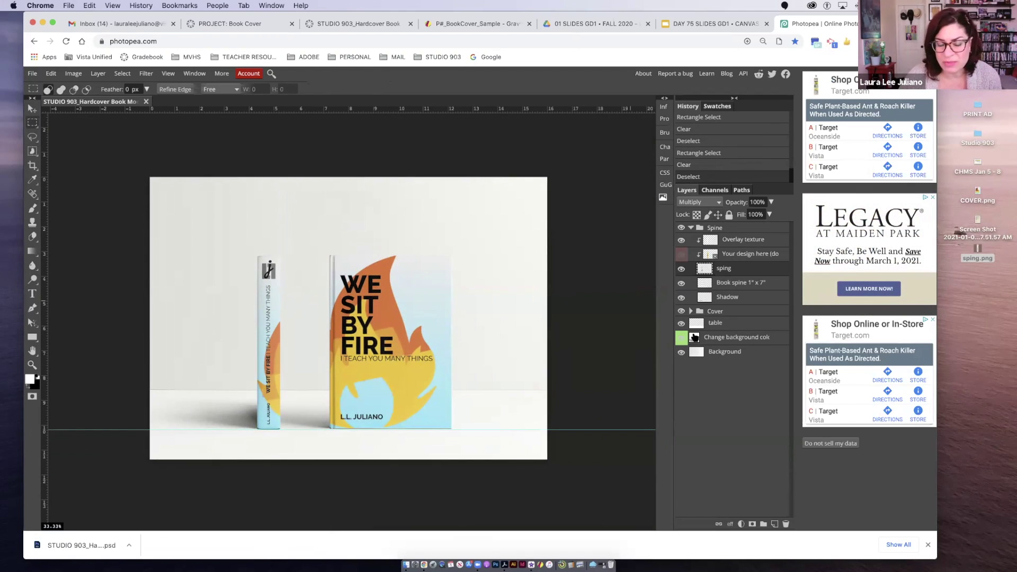
click(695, 338)
double_click(695, 339)
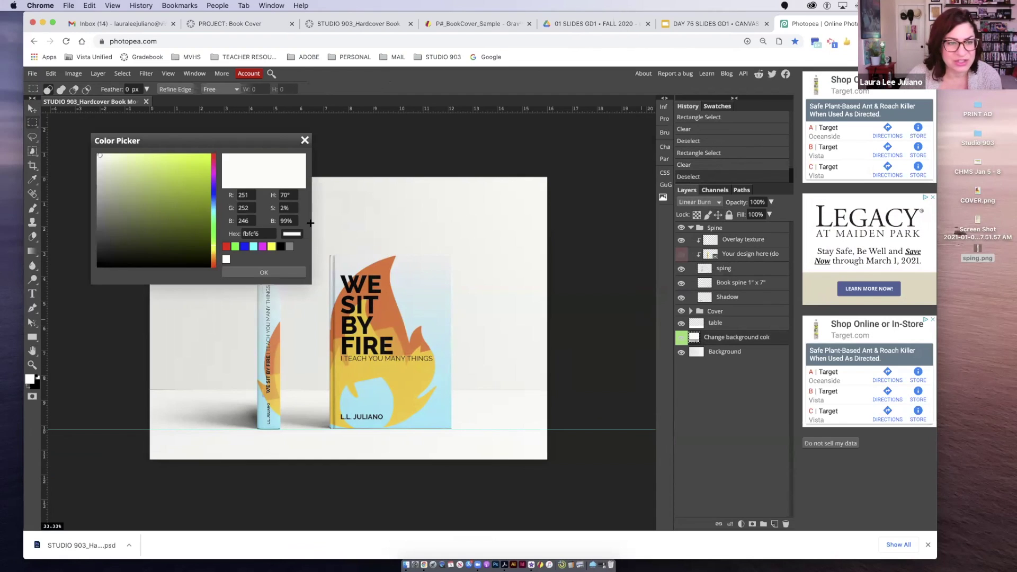
drag(214, 251, 214, 253)
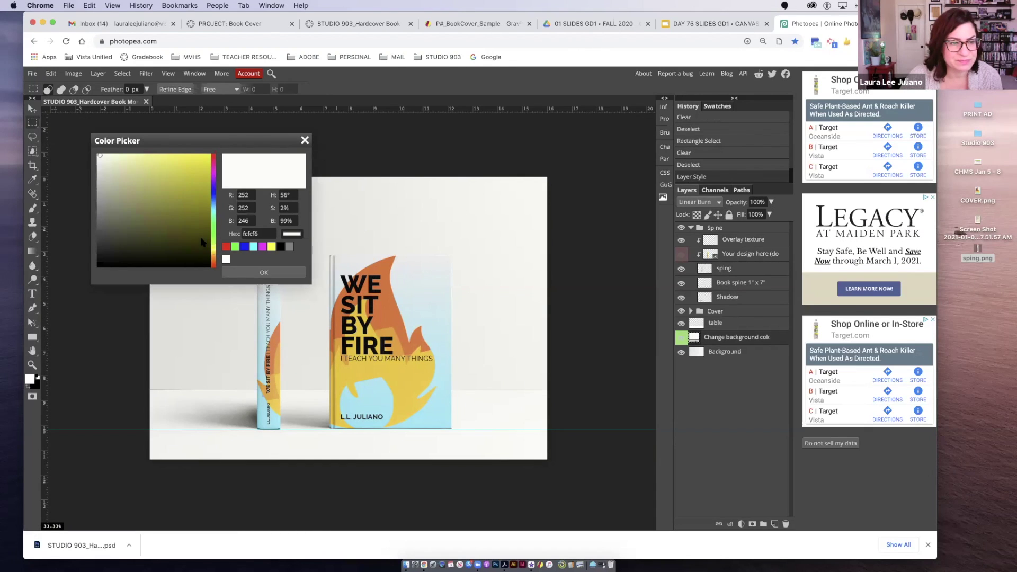
click(124, 160)
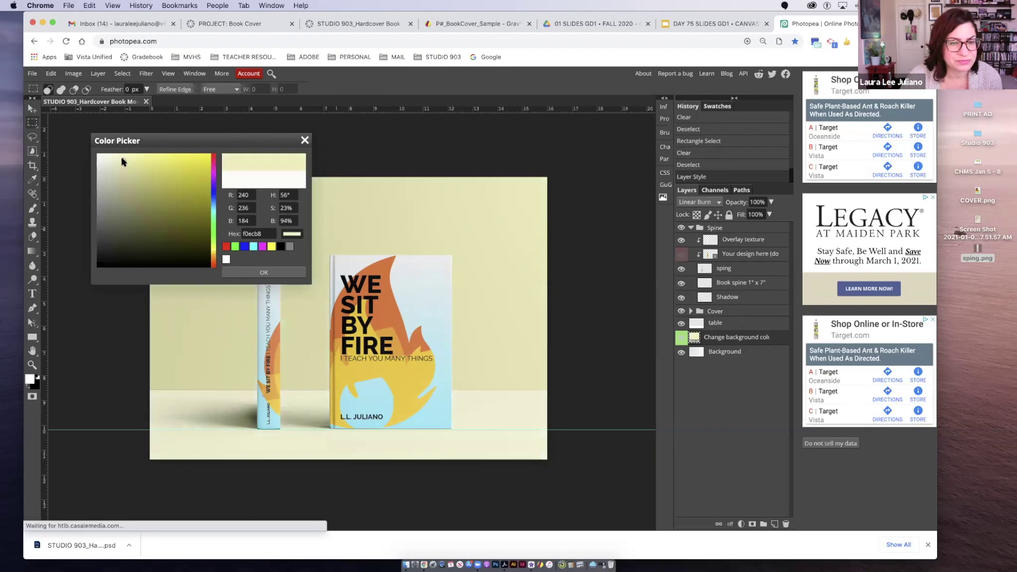
click(113, 159)
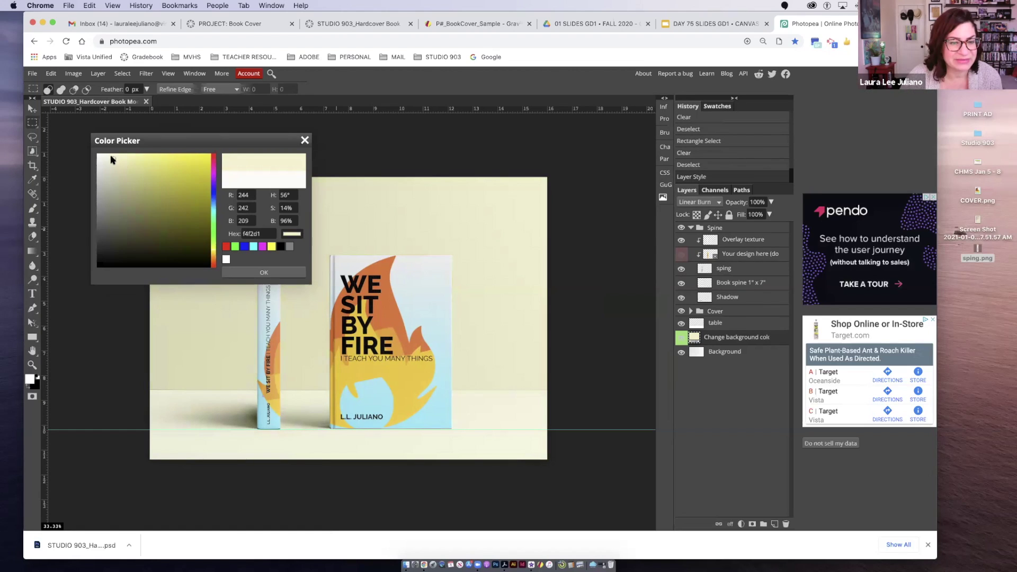
click(253, 246)
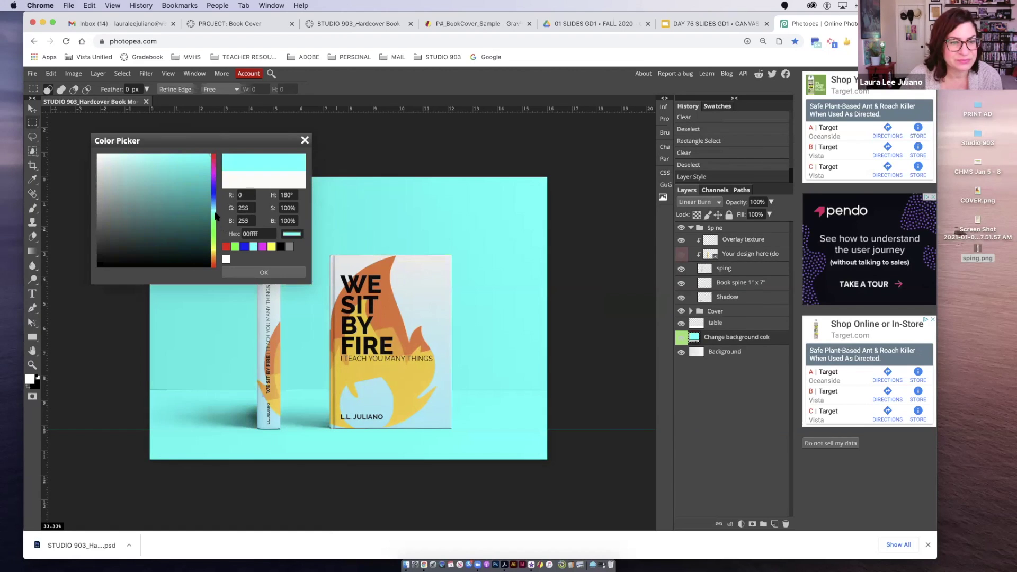
click(112, 160)
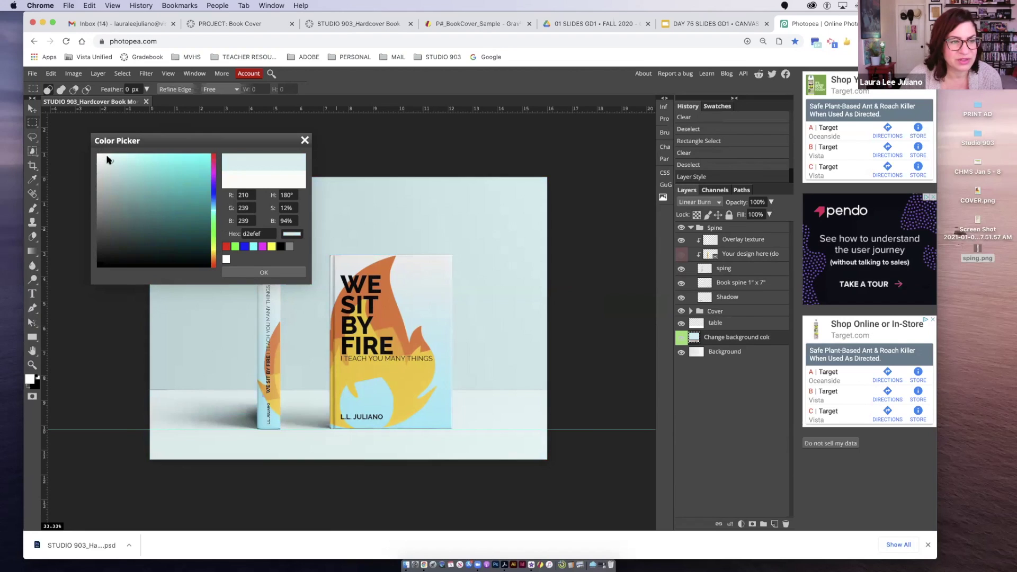
click(255, 270)
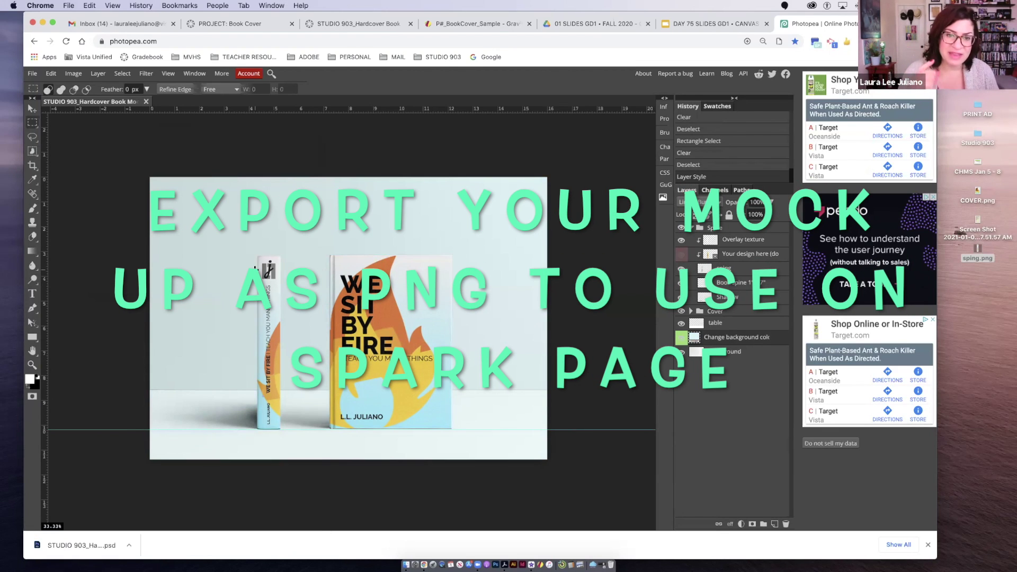
Export the finished book mockup as a PNG with the export dimensions set in inches.
click(33, 74)
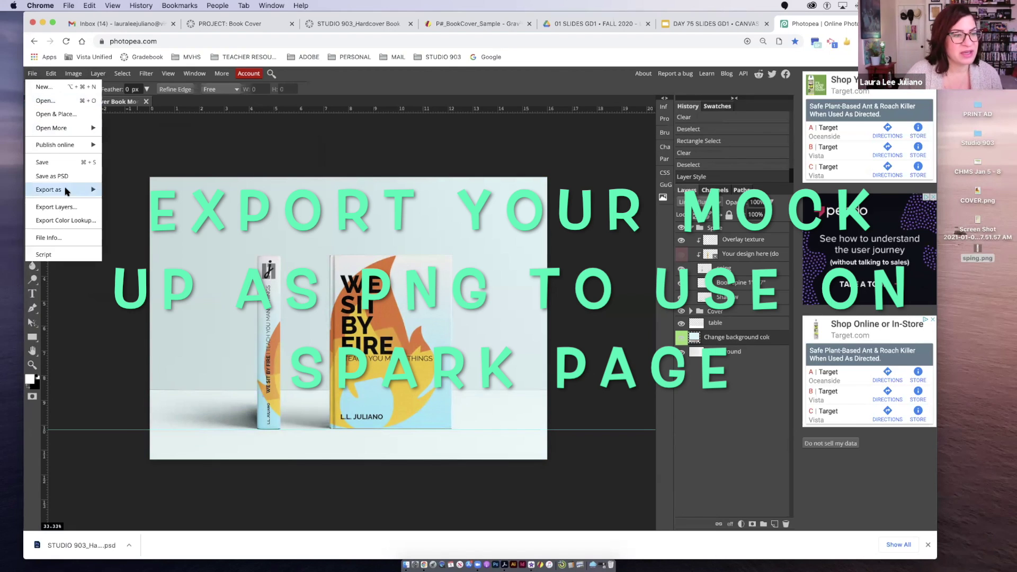
mouse_move(66, 191)
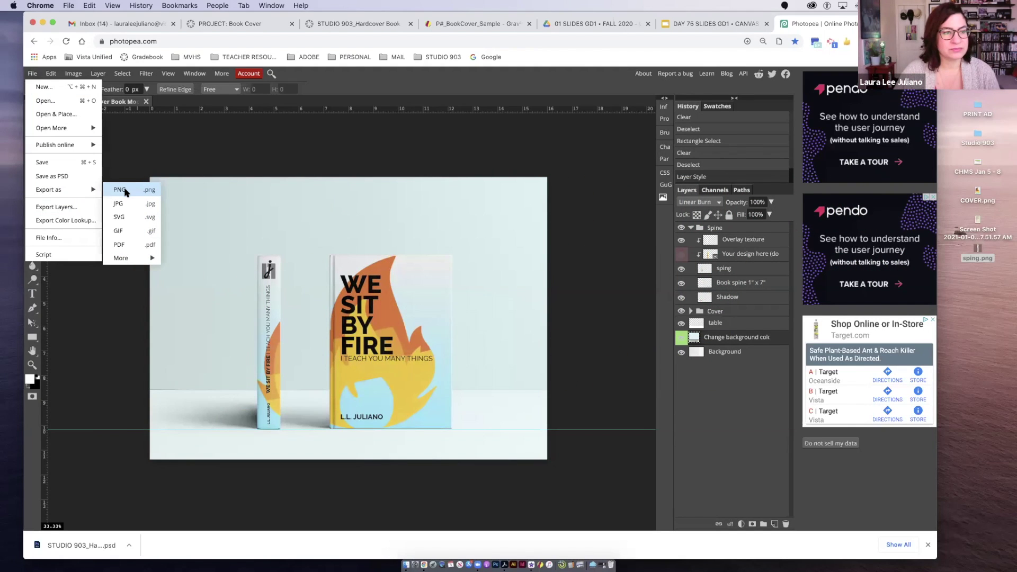
click(121, 191)
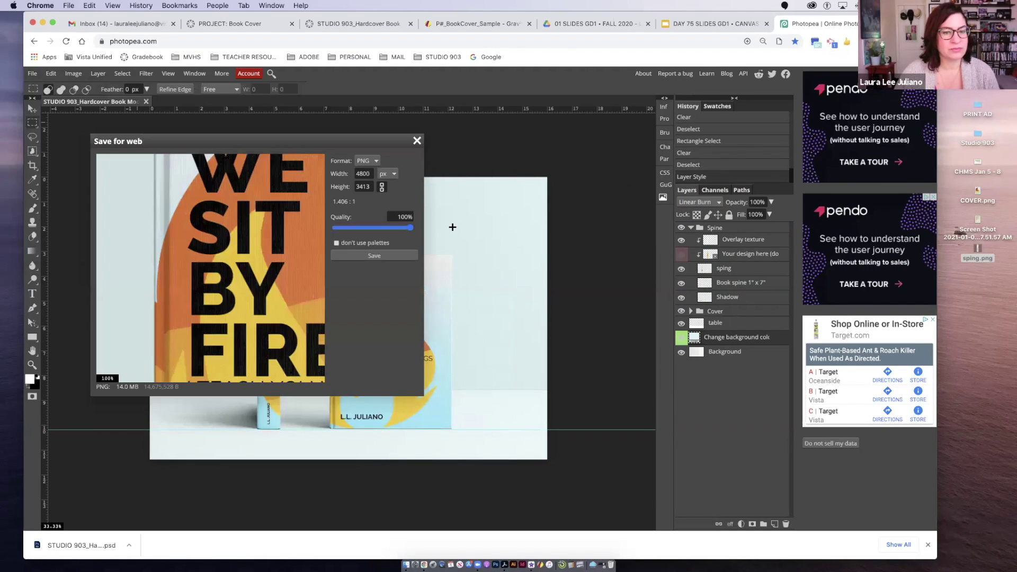
click(393, 174)
click(391, 200)
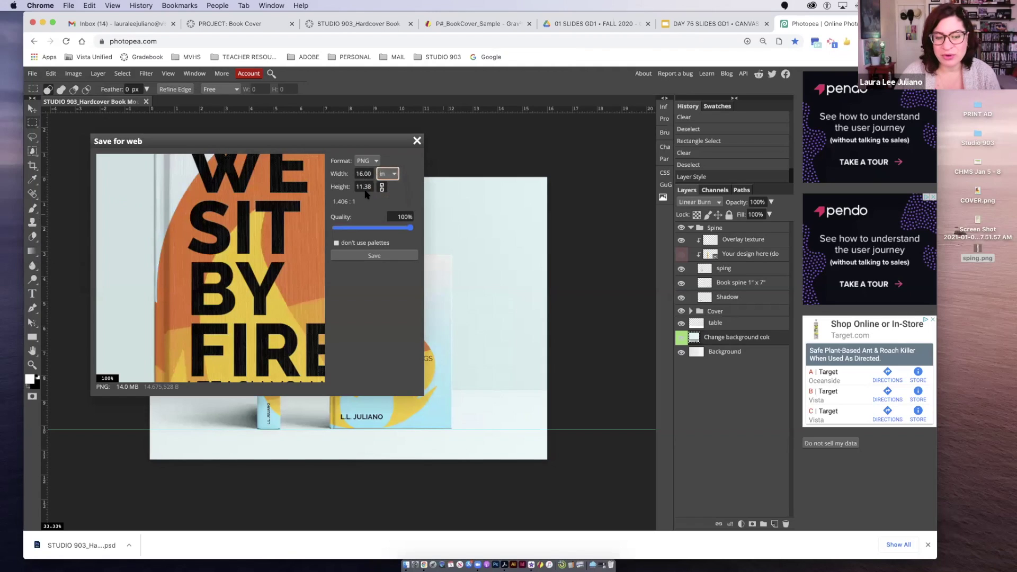
click(365, 257)
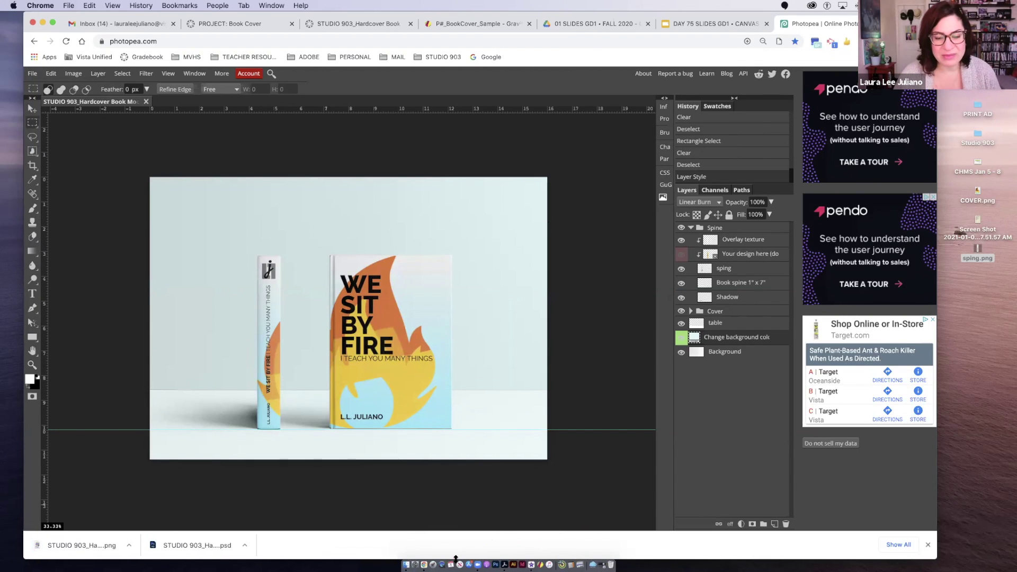
In Finder's Downloads folder, rename the exported mockup PNG as P1_YOURNAME_BOOKCOVERMOCKUP.png.
click(405, 565)
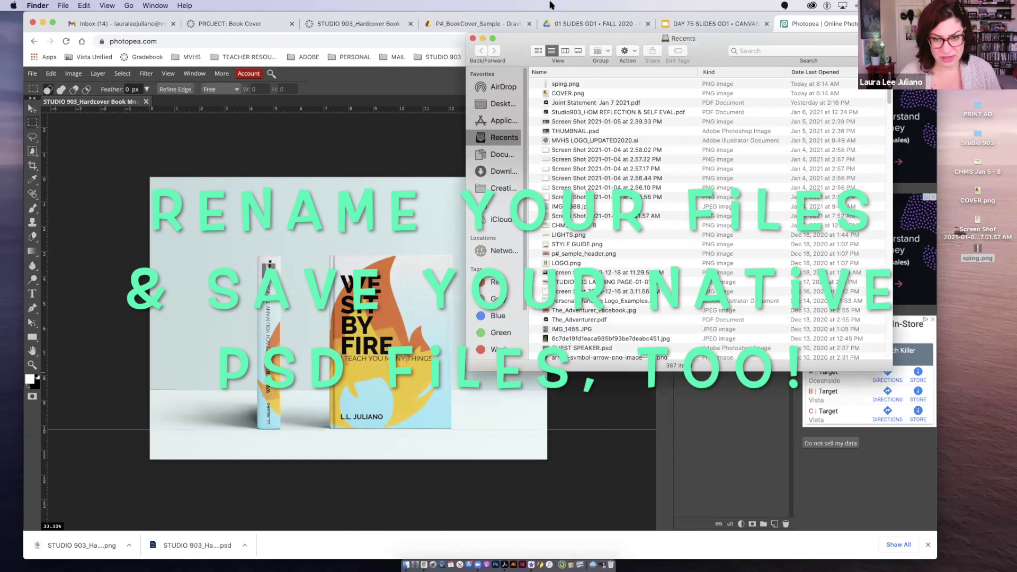
click(501, 170)
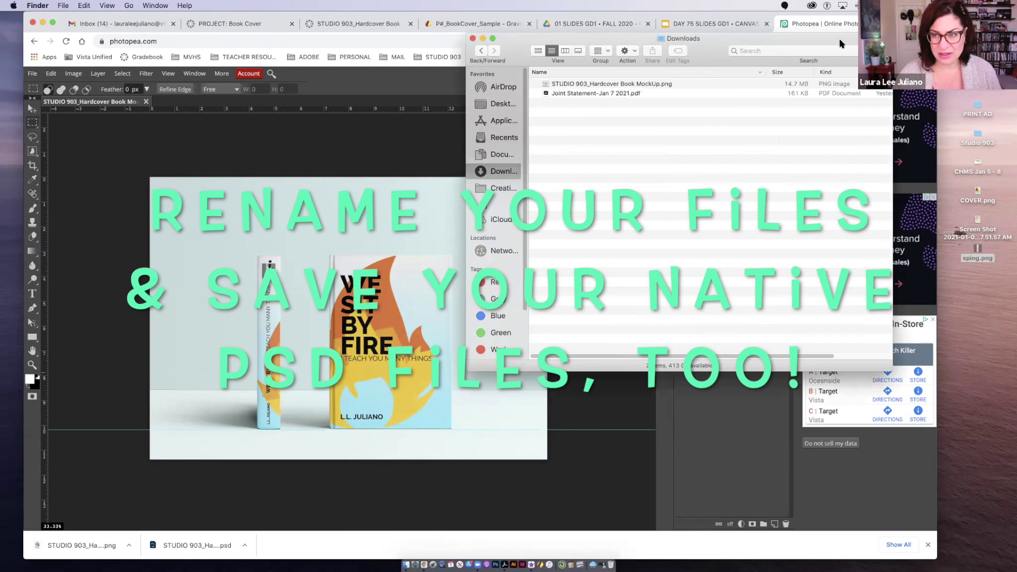
drag(841, 43, 875, 181)
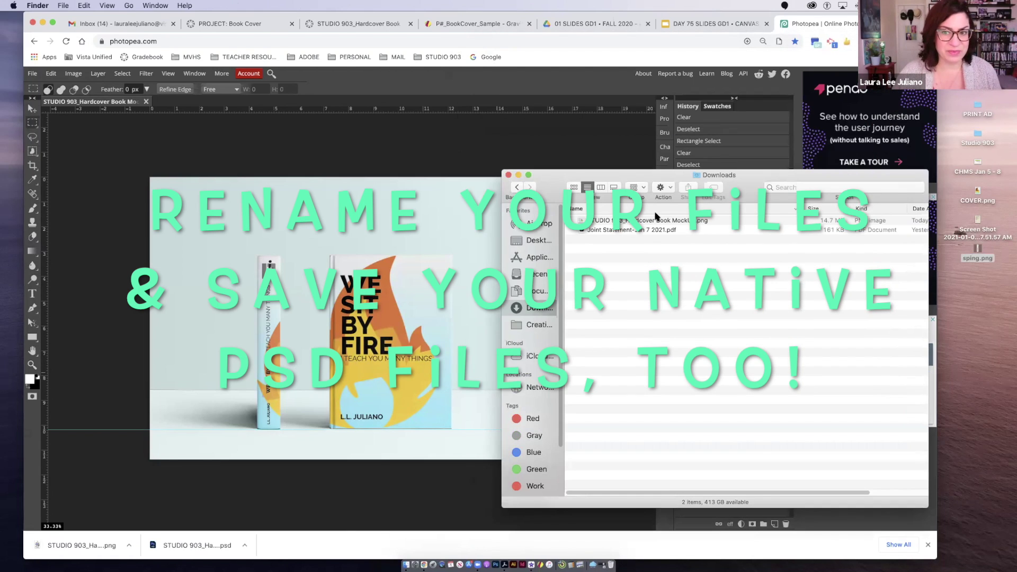
right_click(612, 221)
click(629, 275)
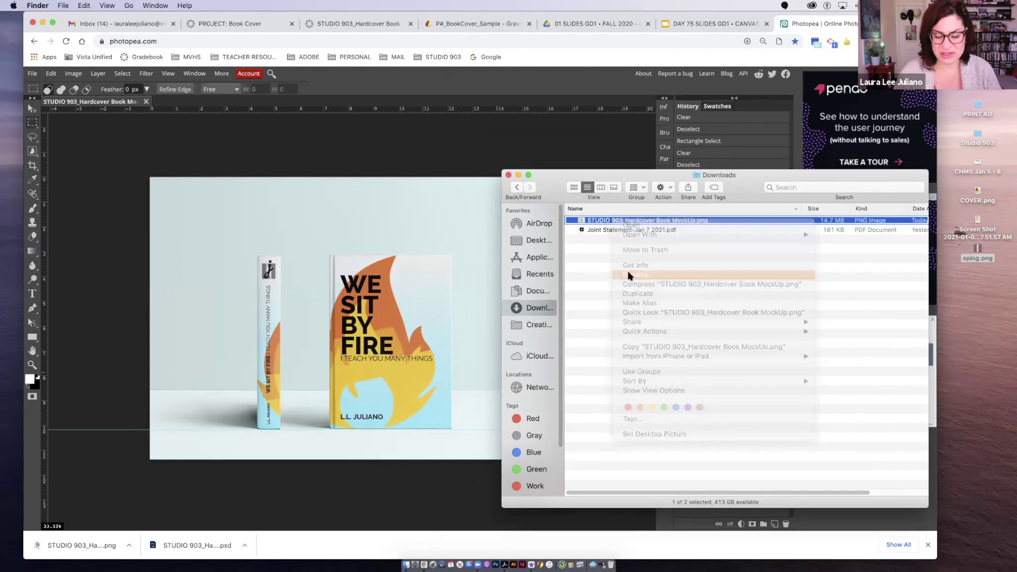
text(P1_YOURNAME)
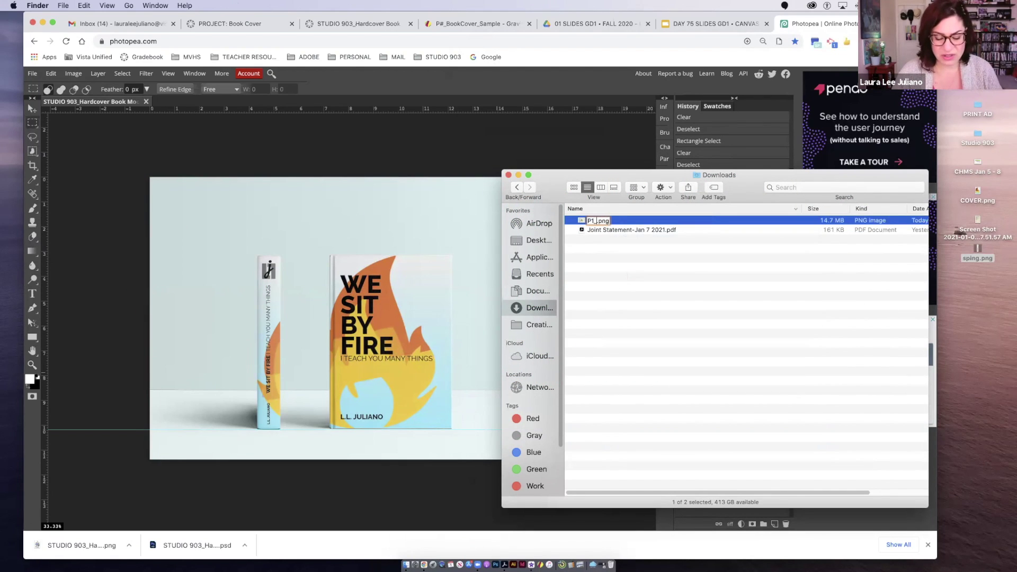
text(_BOOK)
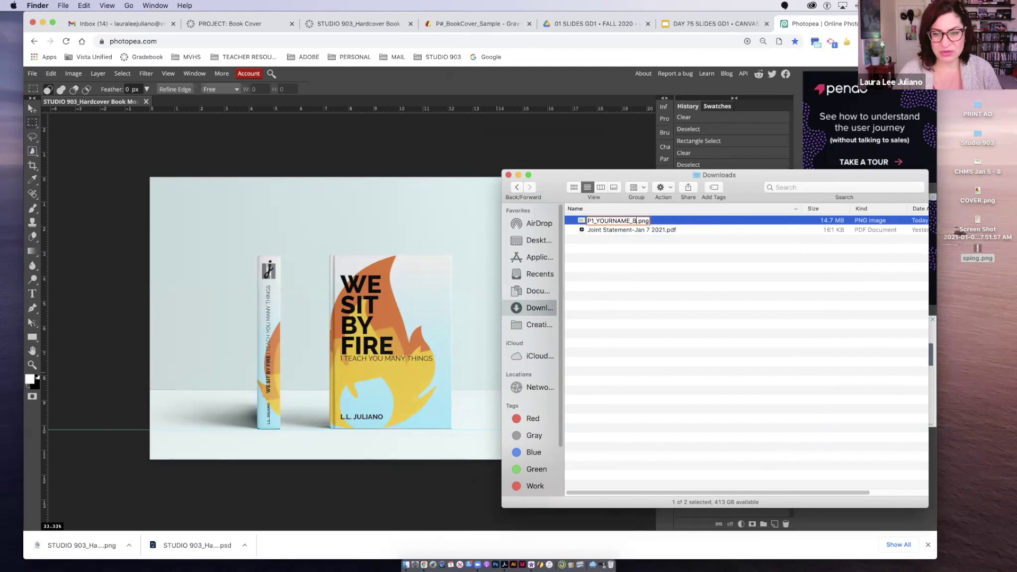
text(COVERMOCK)
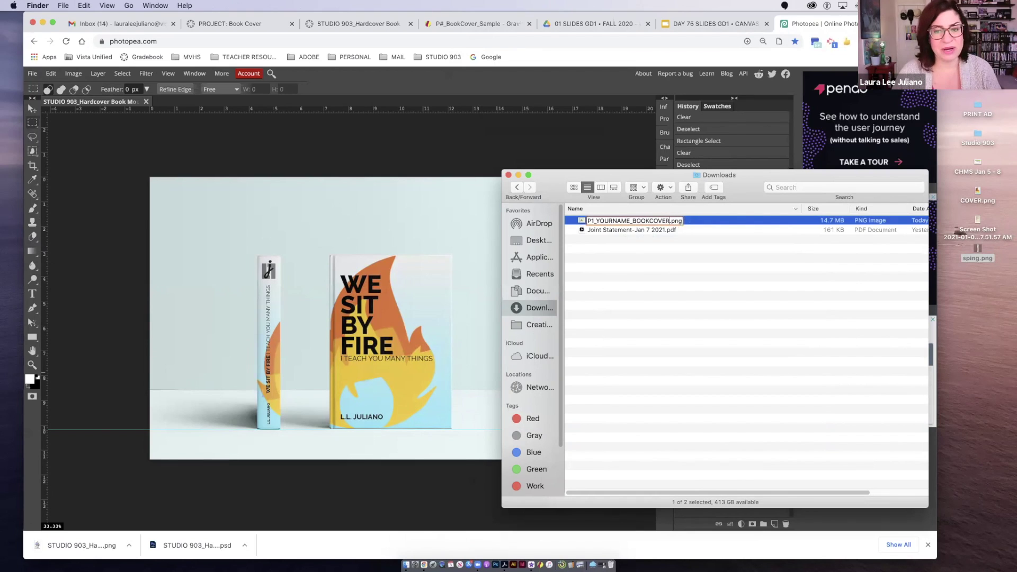
text(UP)
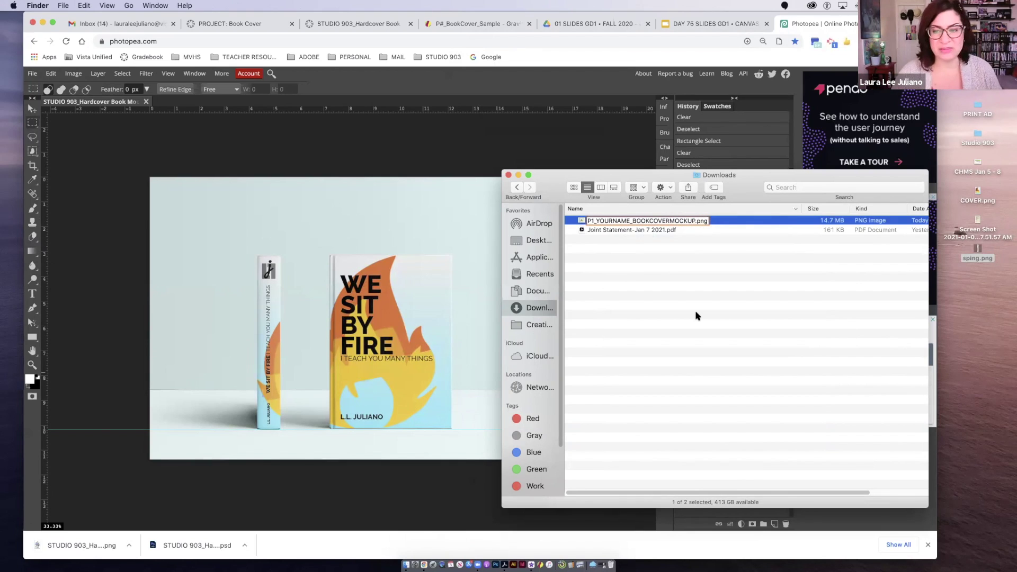
key(Return)
click(691, 220)
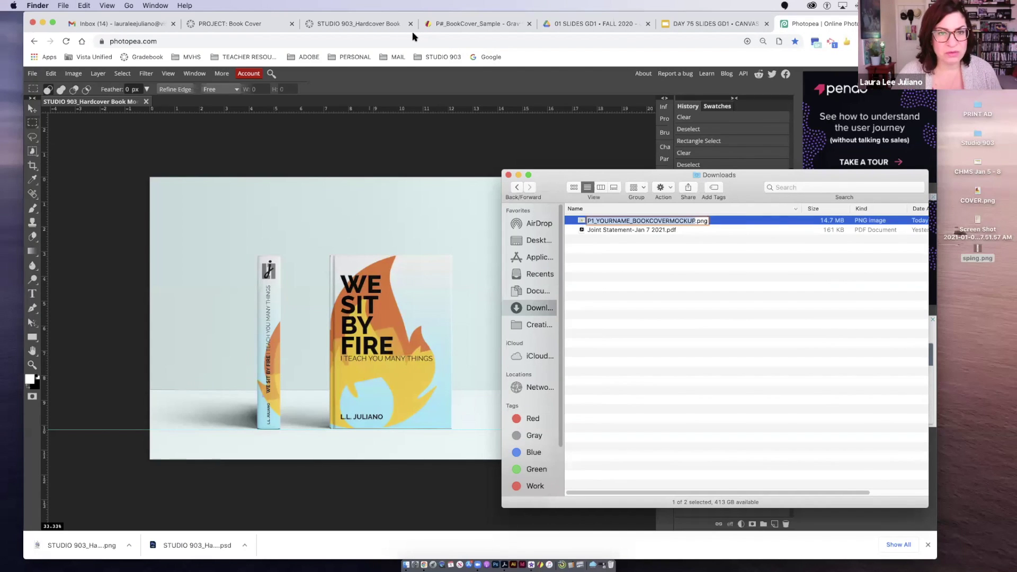
click(35, 75)
click(33, 74)
mouse_move(51, 73)
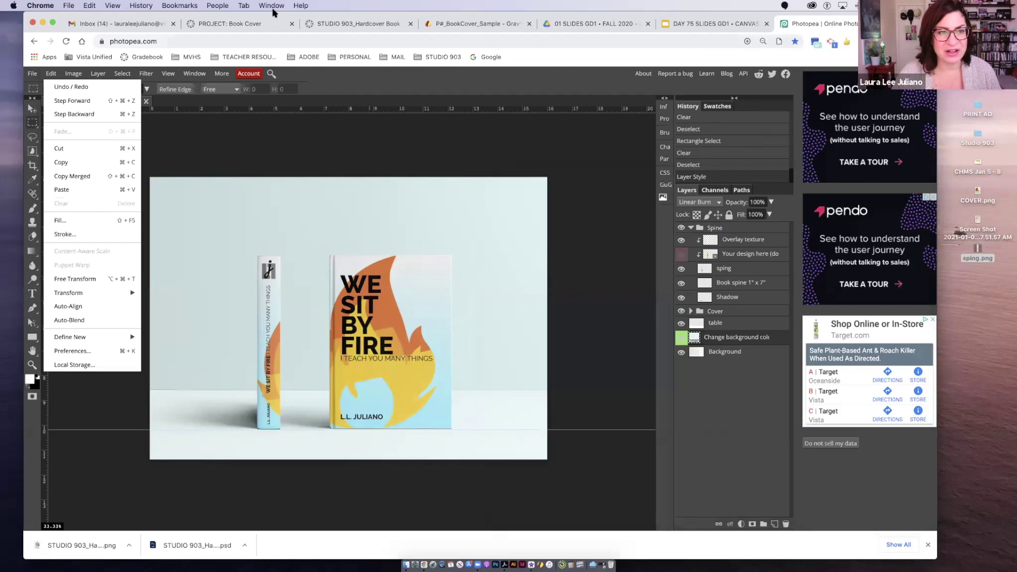